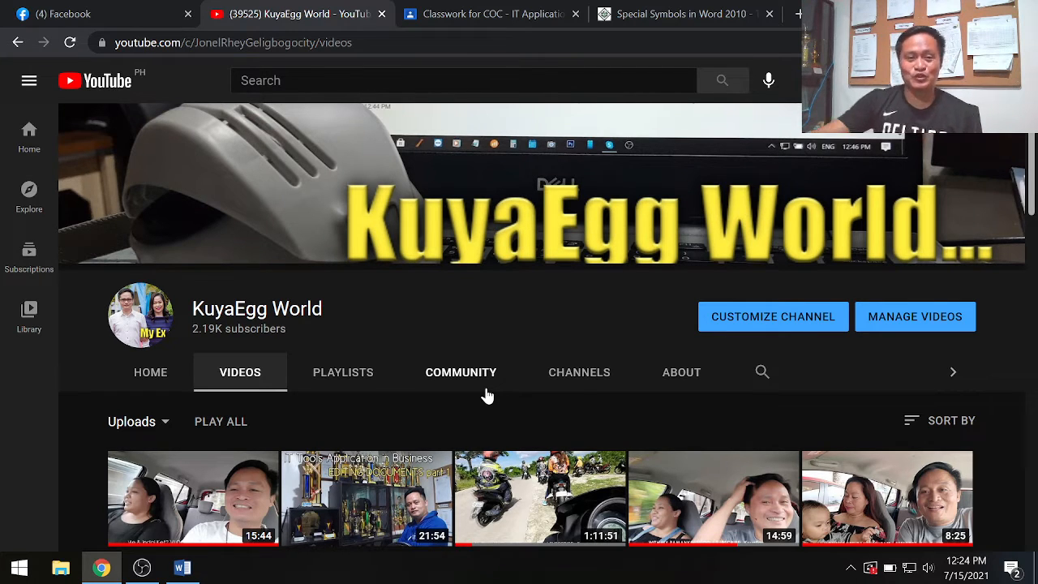
# - Open the Copy & Paste lesson from the Editing Documents section of the Word tutorial and read the copy procedure
pyautogui.click(640, 14)
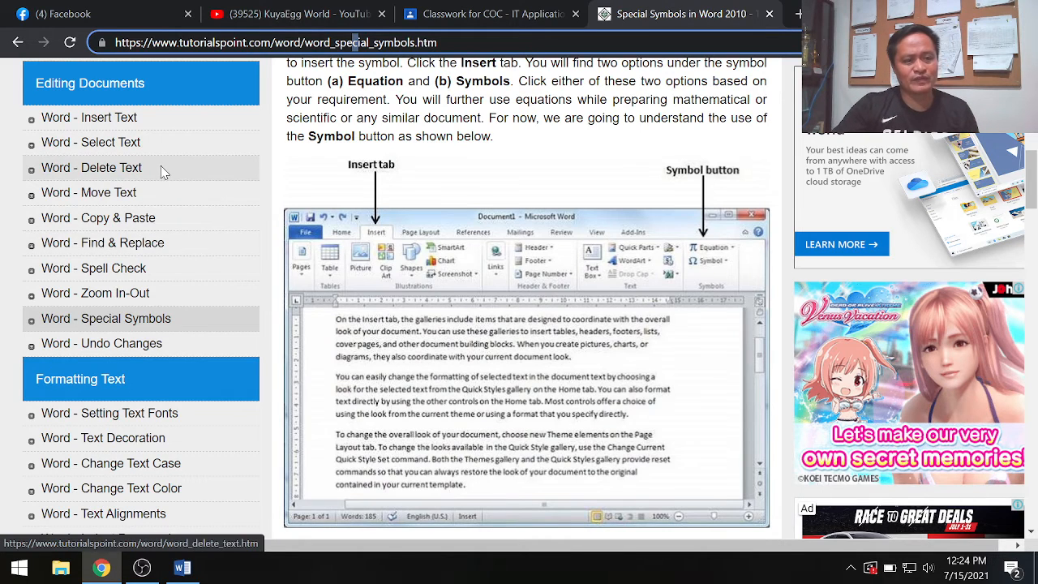
pyautogui.scroll(2, 160, 167)
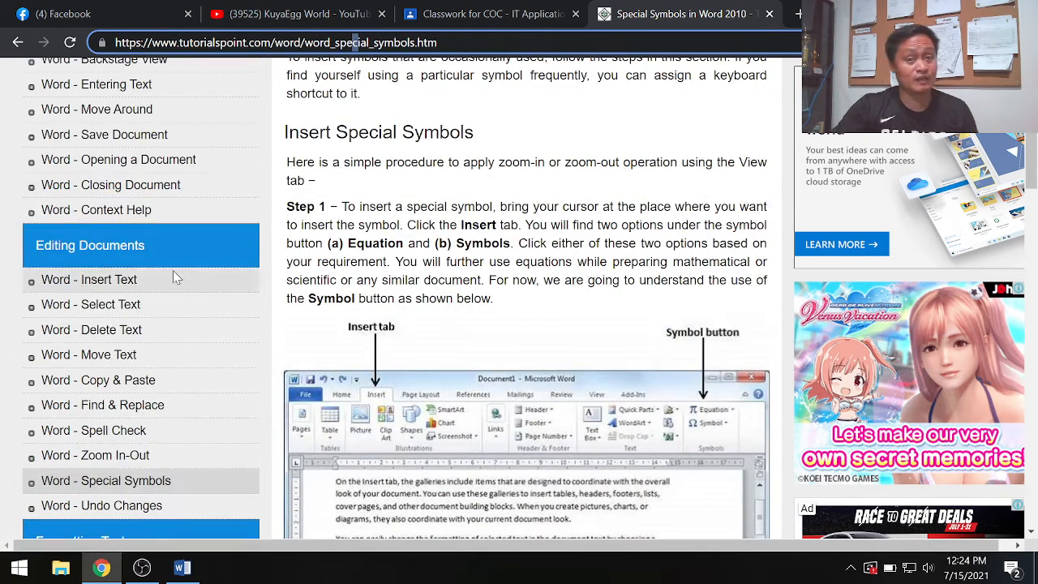
pyautogui.scroll(-2, 173, 278)
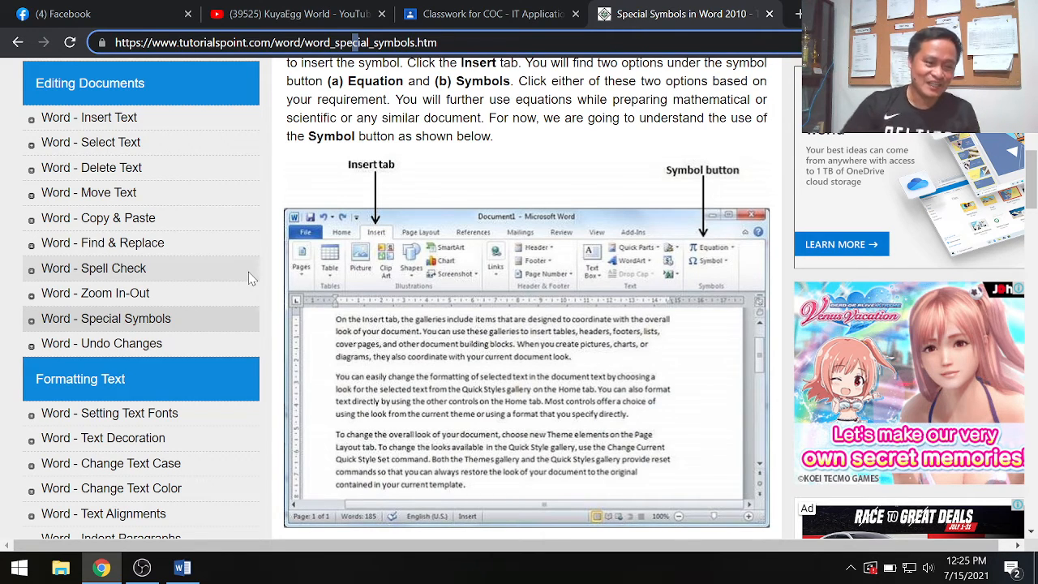
pyautogui.click(136, 224)
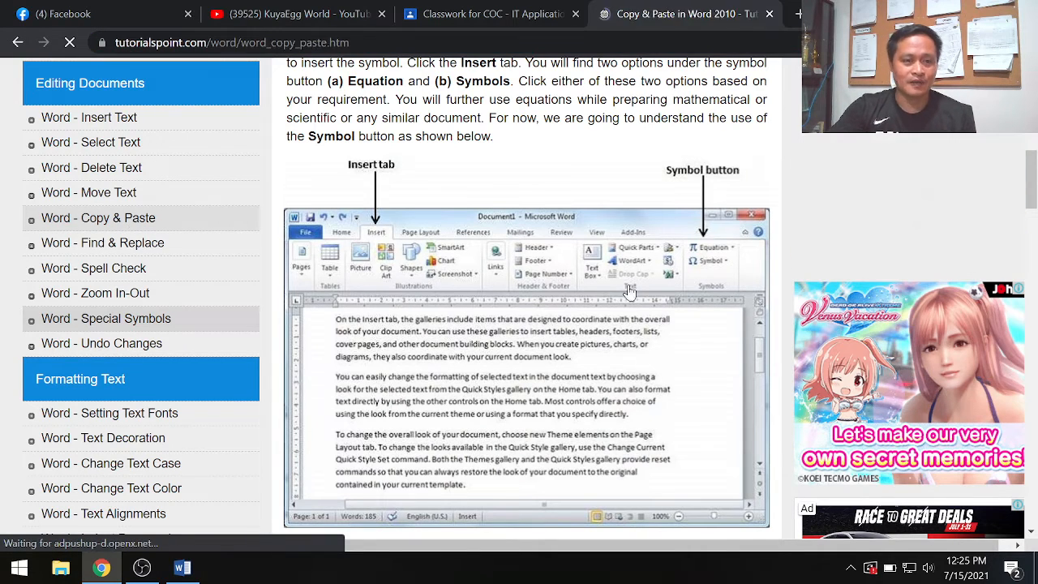
pyautogui.scroll(-6, 557, 310)
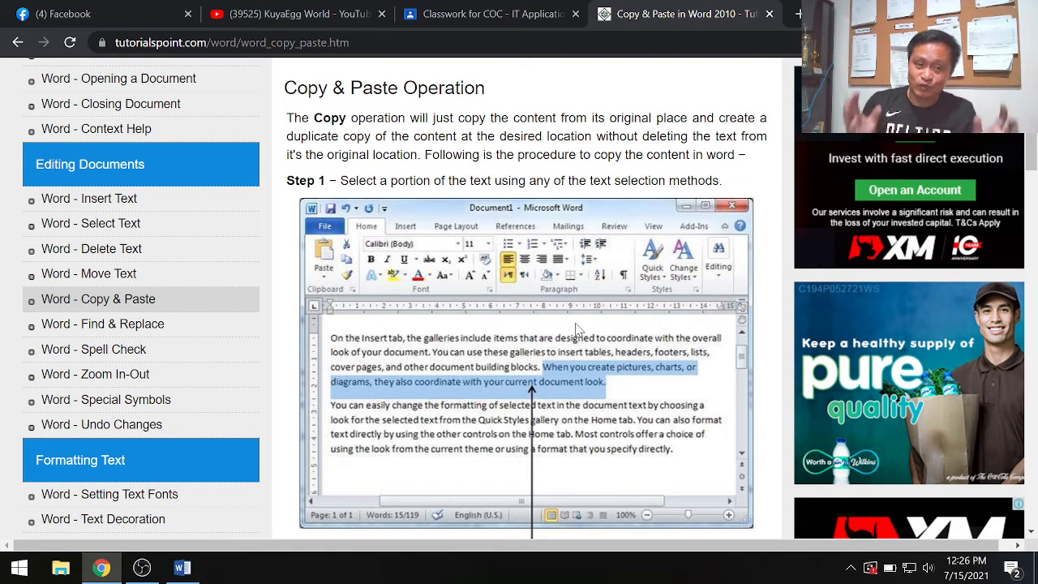
# - Switch to the Word document and duplicate the first paragraph directly below itself, removing the extra blank line
pyautogui.click(183, 570)
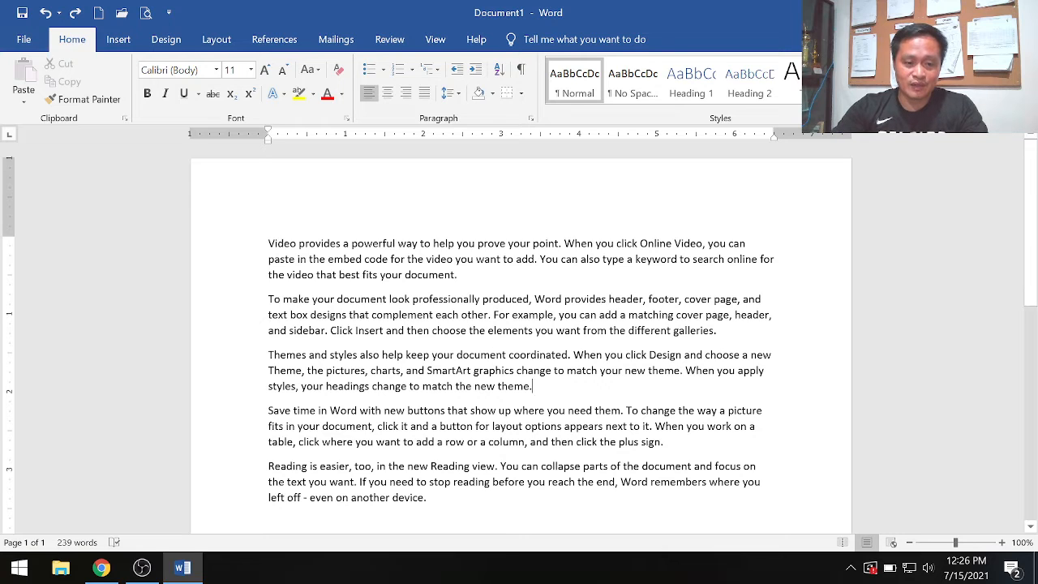
pyautogui.moveTo(268, 243); pyautogui.dragTo(458, 275)
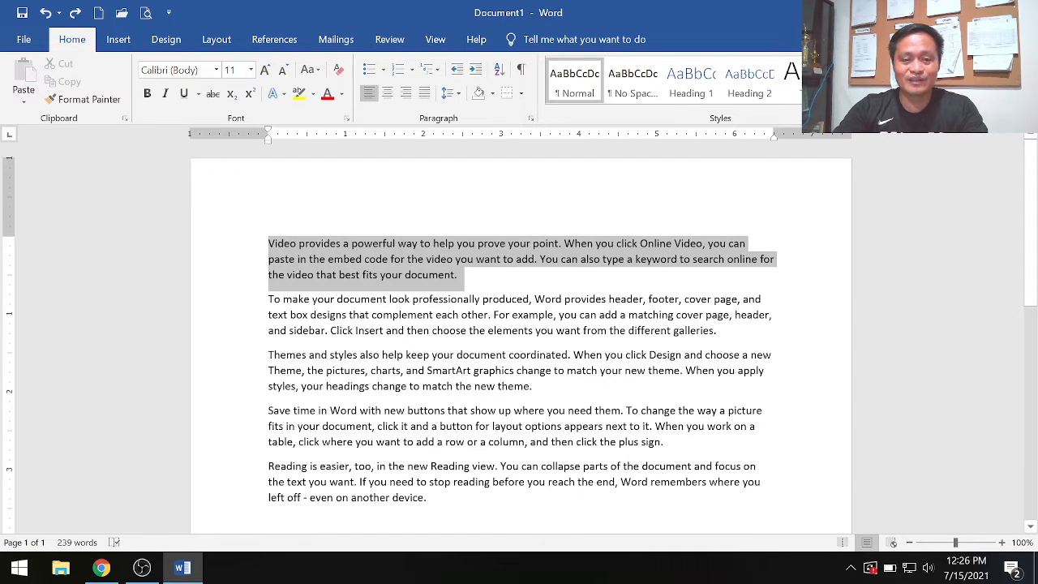
pyautogui.click(511, 330)
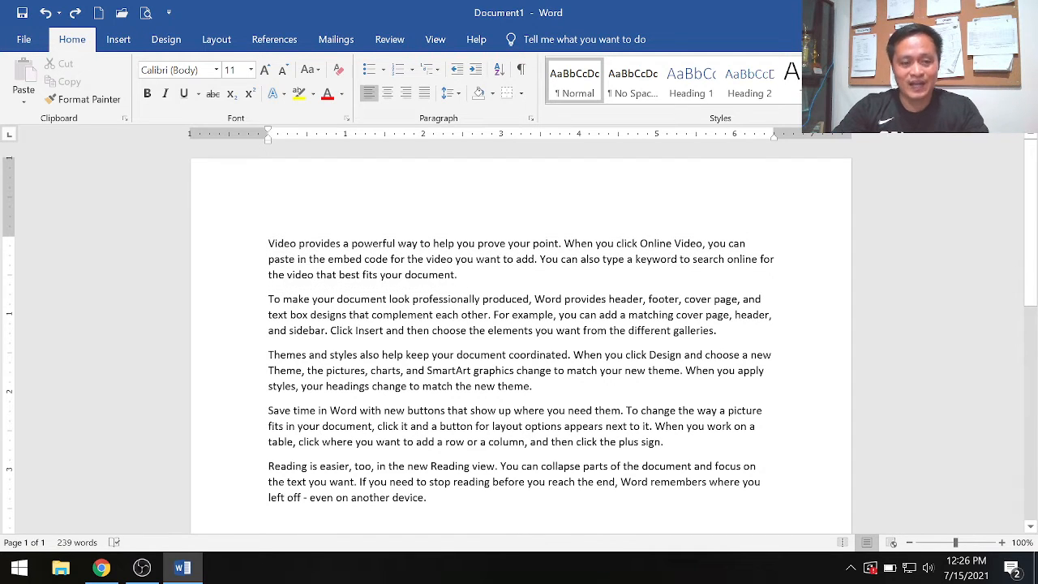
pyautogui.moveTo(268, 244); pyautogui.dragTo(458, 274)
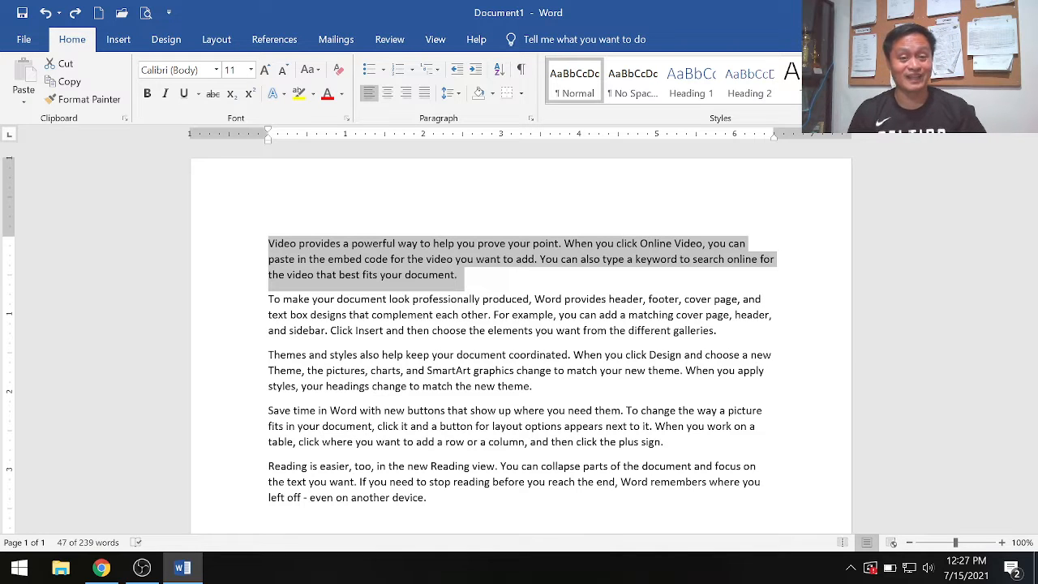
pyautogui.click(465, 385)
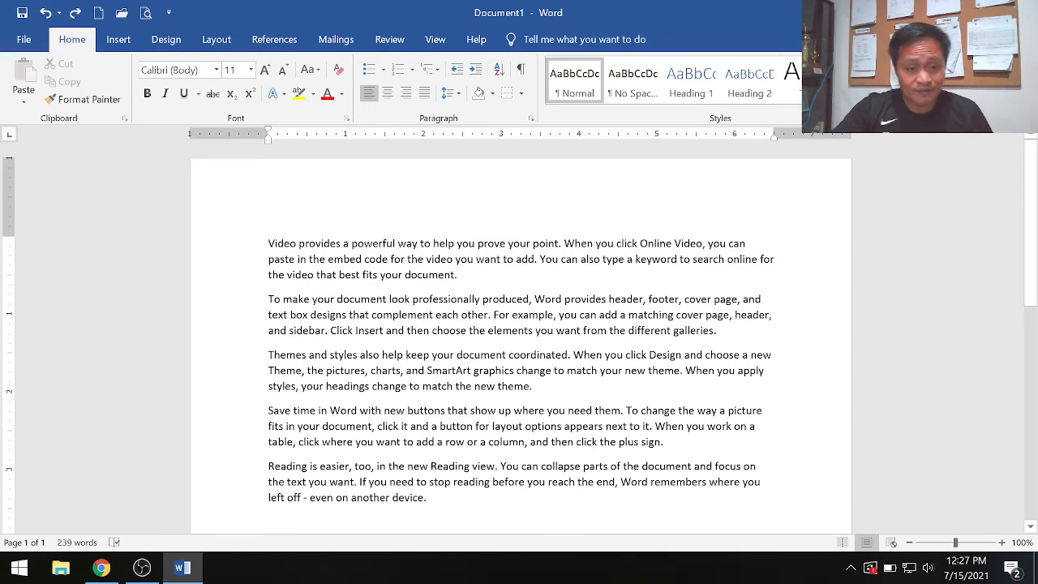
pyautogui.moveTo(269, 243); pyautogui.dragTo(519, 272)
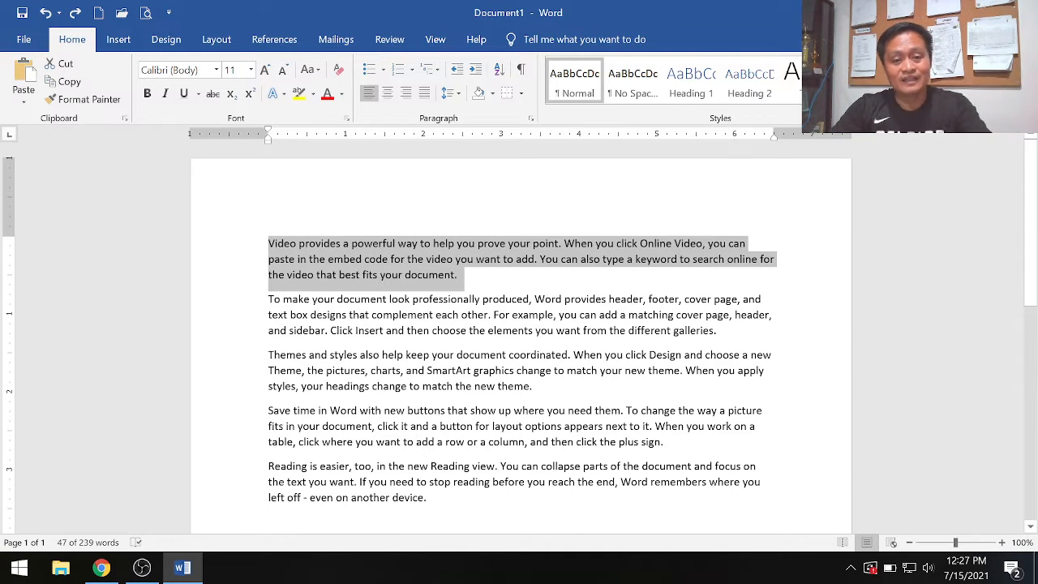
pyautogui.click(492, 287)
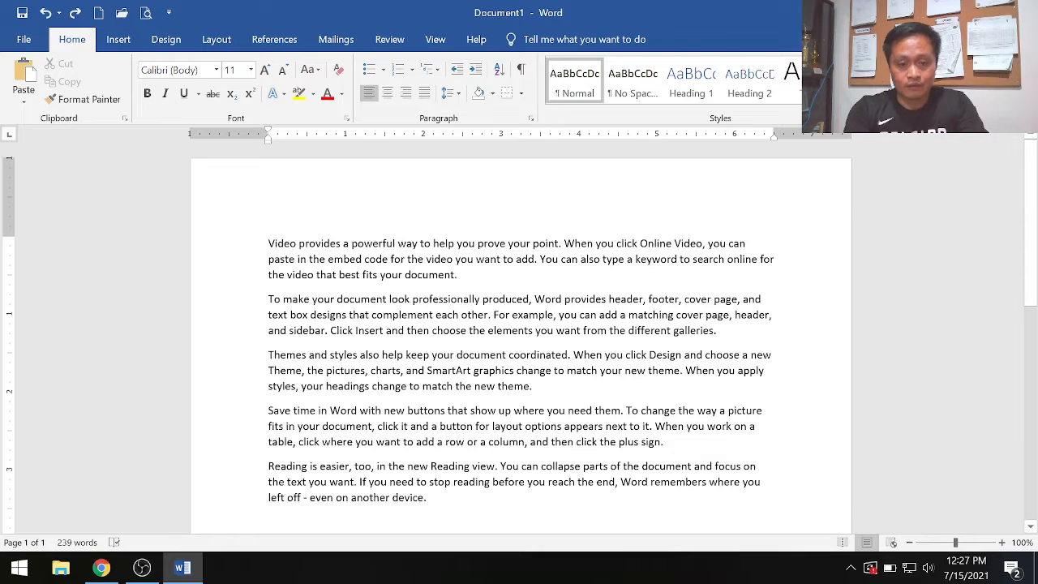
pyautogui.press('Return')
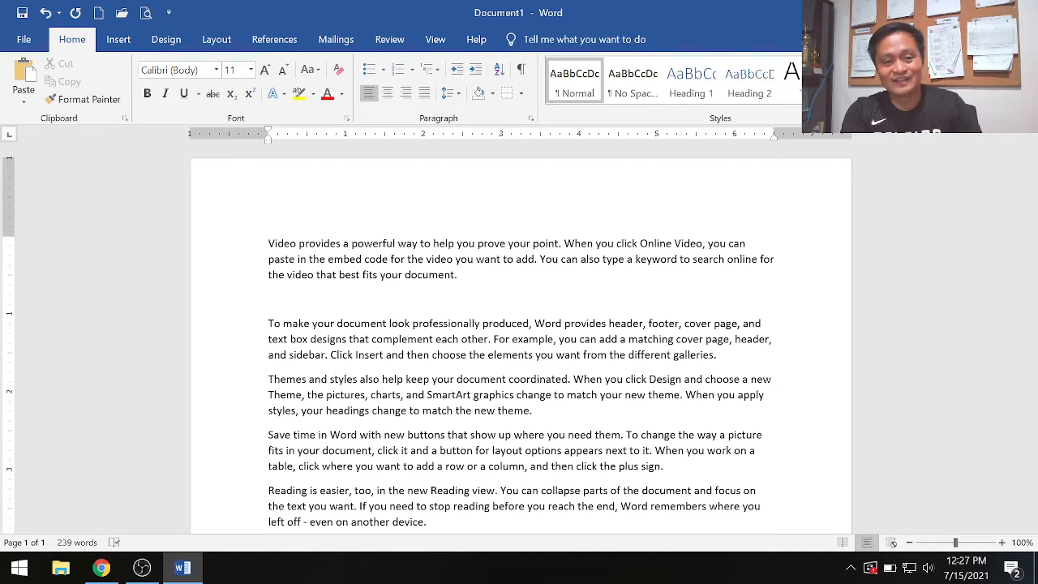
pyautogui.hotkey('ctrl', 'v')
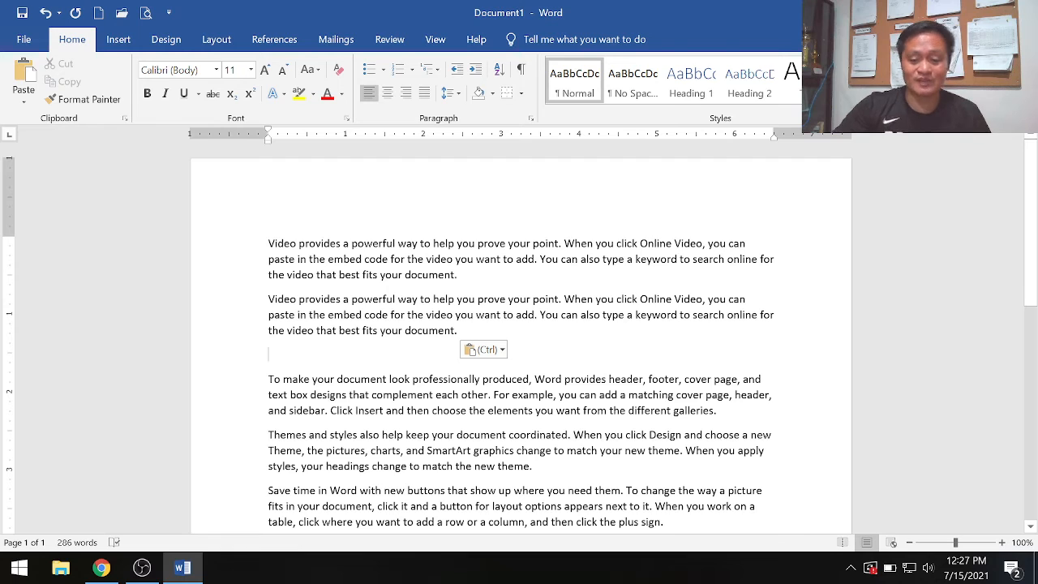
pyautogui.press('Delete')
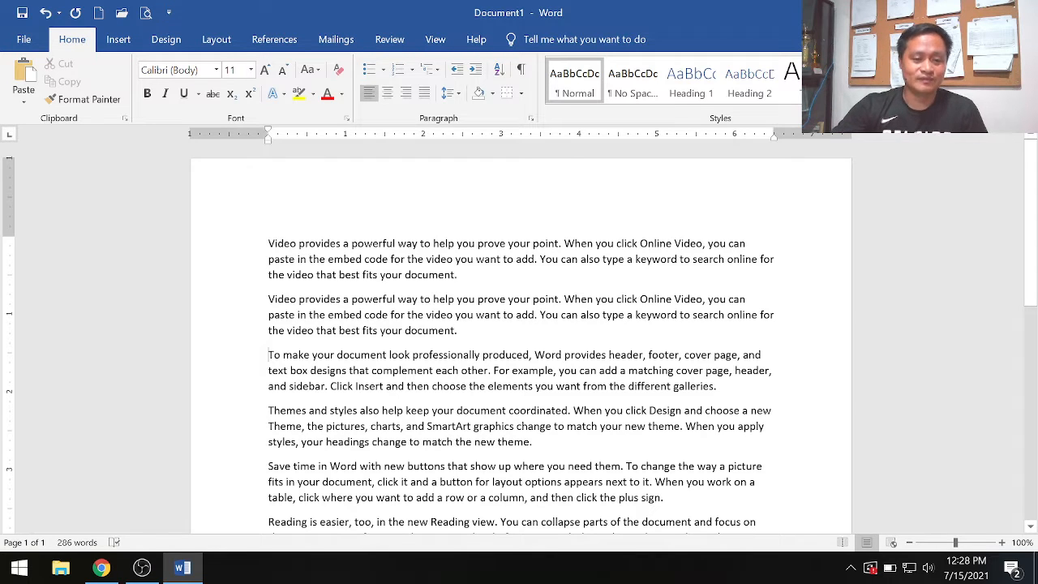
# - Copy the second paragraph and paste it below itself with Keep Source Formatting, removing the extra blank line
pyautogui.moveTo(268, 299); pyautogui.dragTo(496, 330)
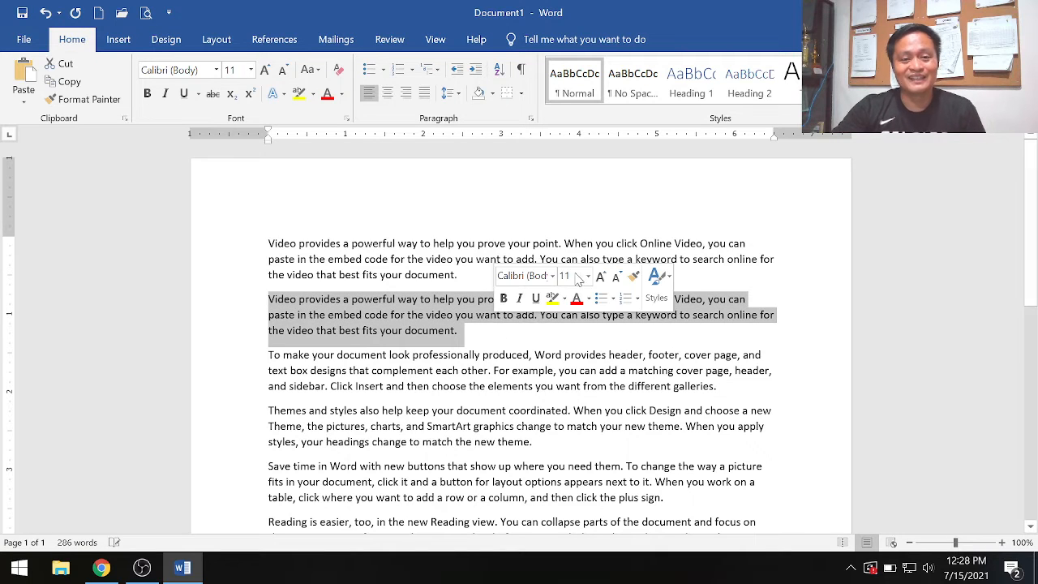
pyautogui.rightClick(385, 321)
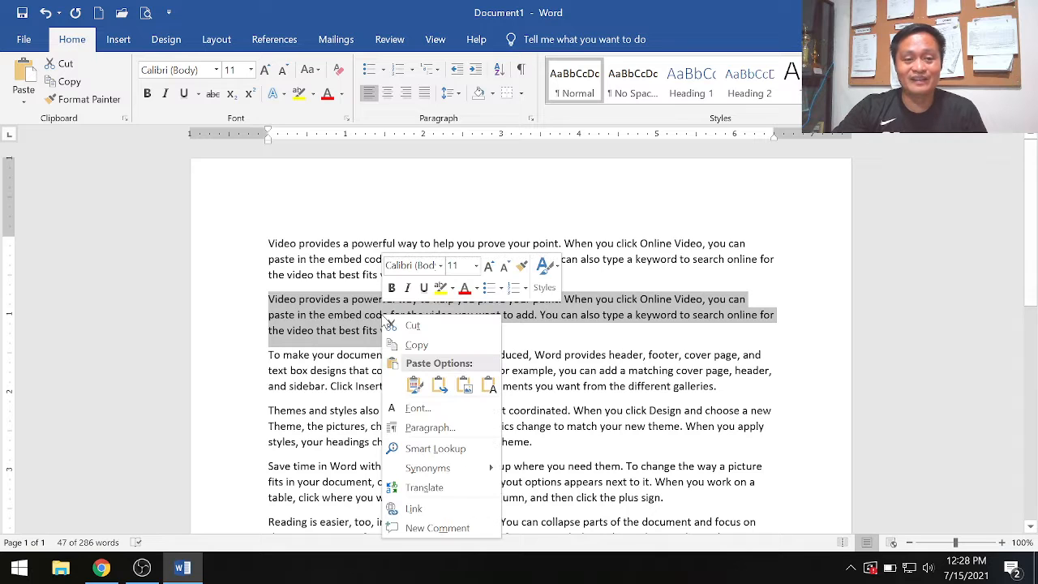
pyautogui.click(423, 345)
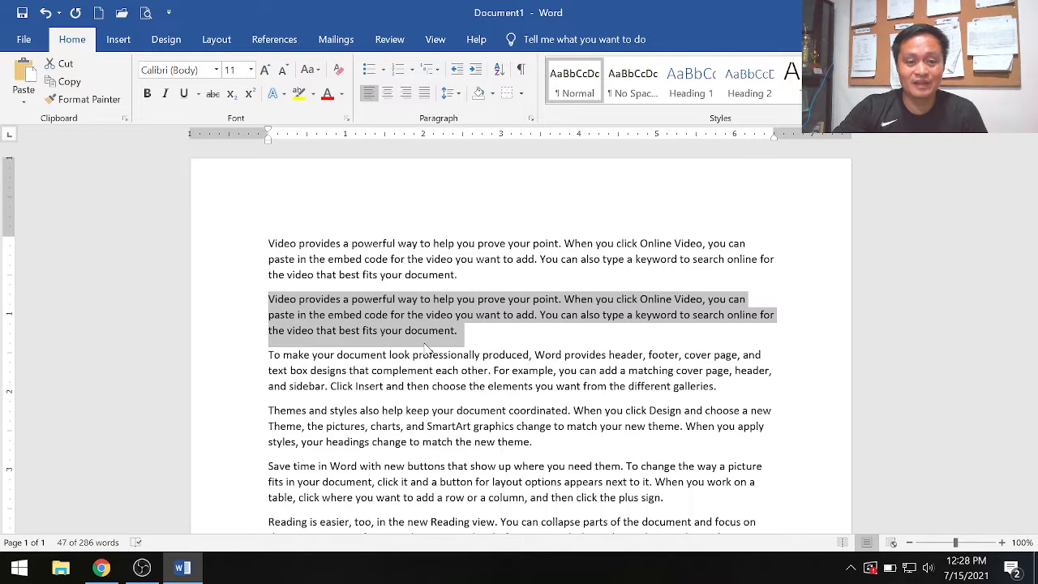
pyautogui.click(482, 338)
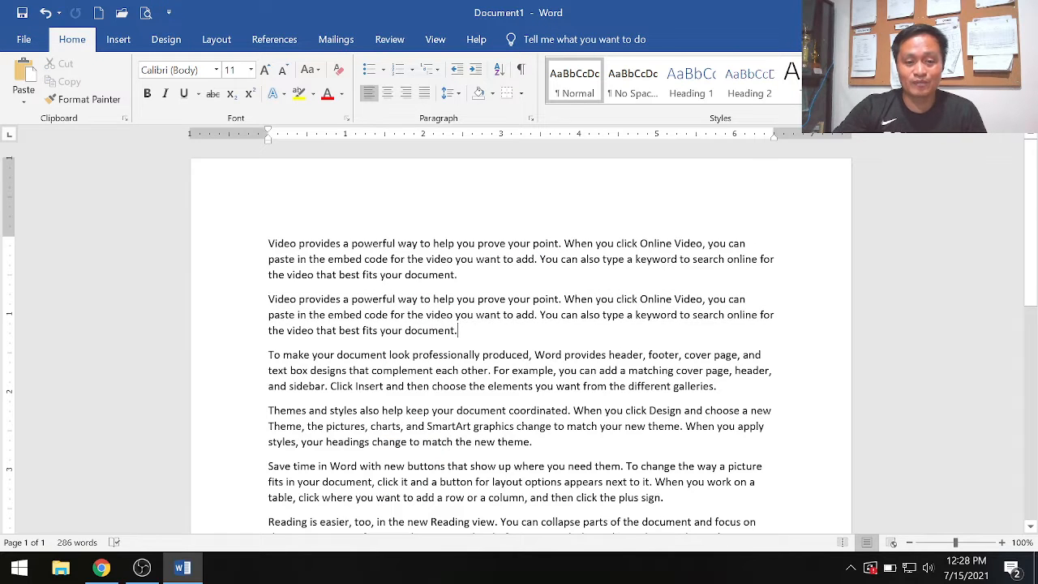
pyautogui.press('Return')
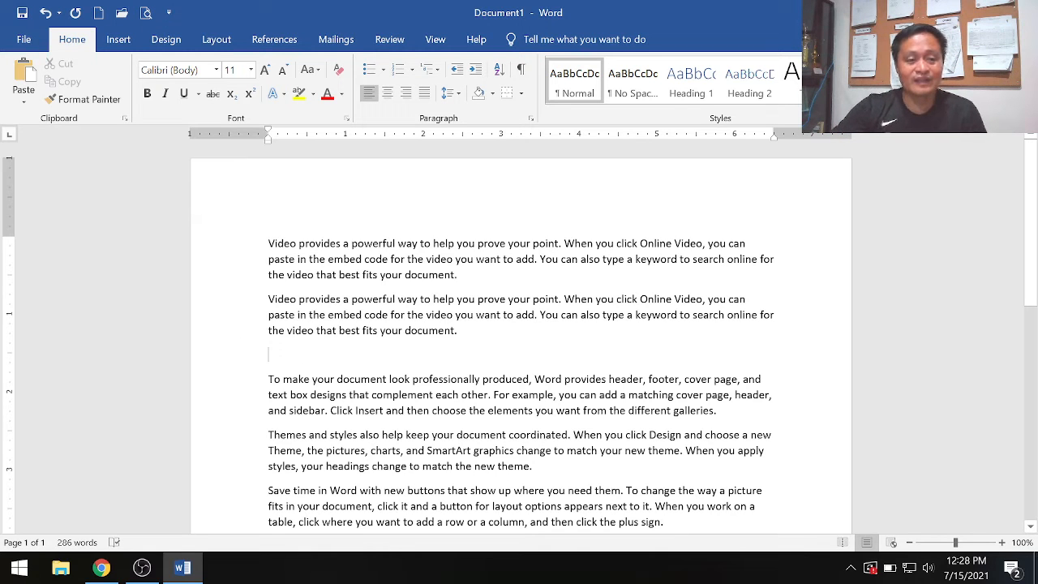
pyautogui.rightClick(292, 359)
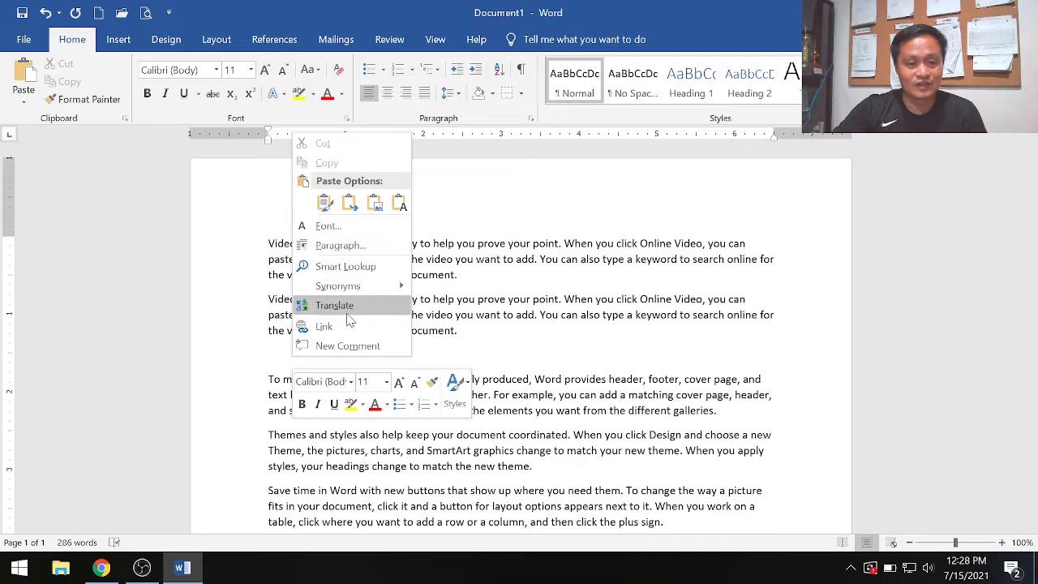
pyautogui.click(325, 205)
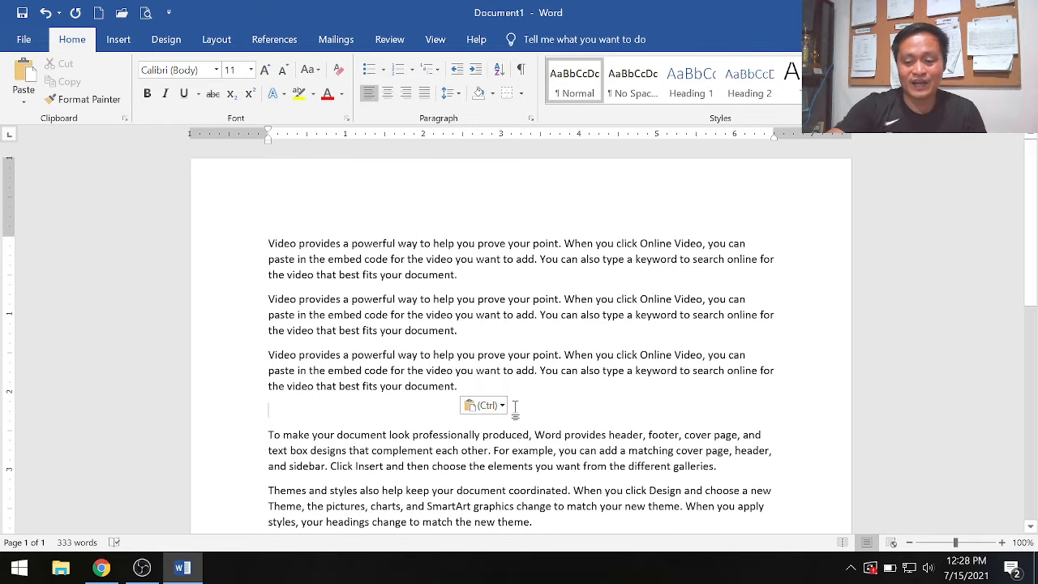
pyautogui.press('Delete')
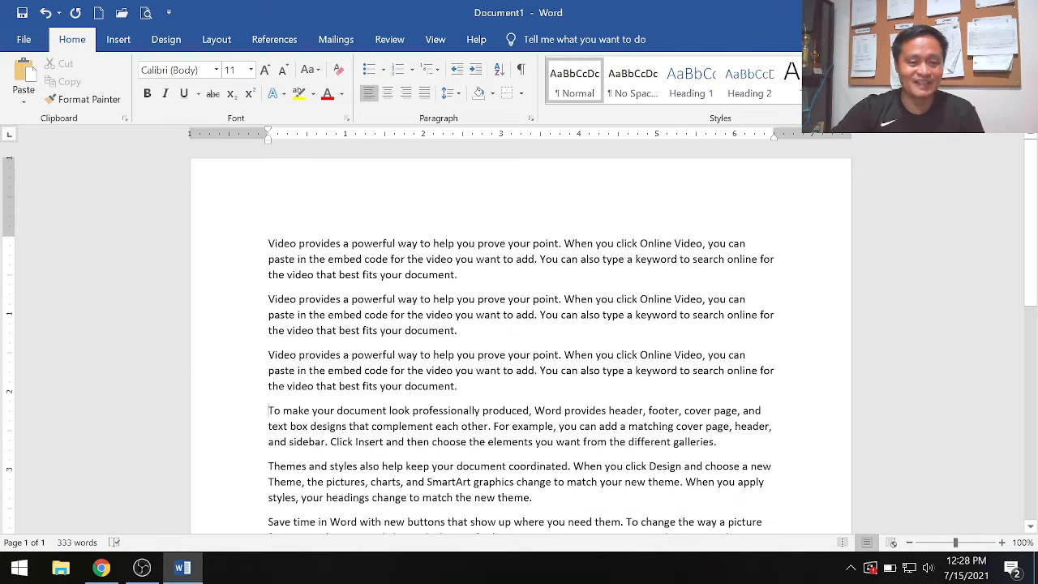
# - Copy the third "Video provides a powerful way" paragraph to the clipboard and place the cursor at its end
pyautogui.moveTo(268, 243); pyautogui.dragTo(567, 393)
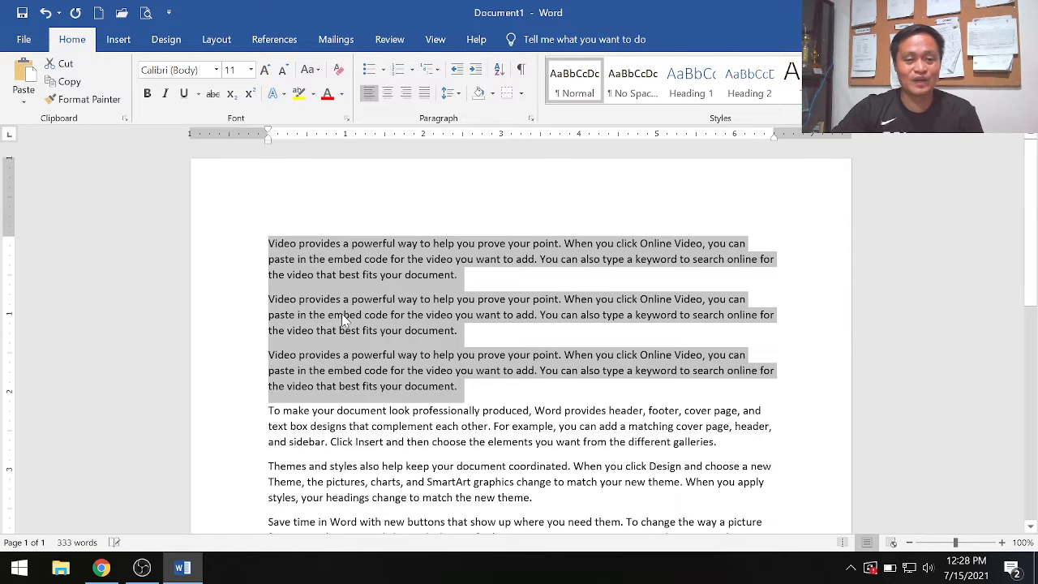
pyautogui.click(732, 332)
pyautogui.moveTo(252, 299); pyautogui.dragTo(274, 329)
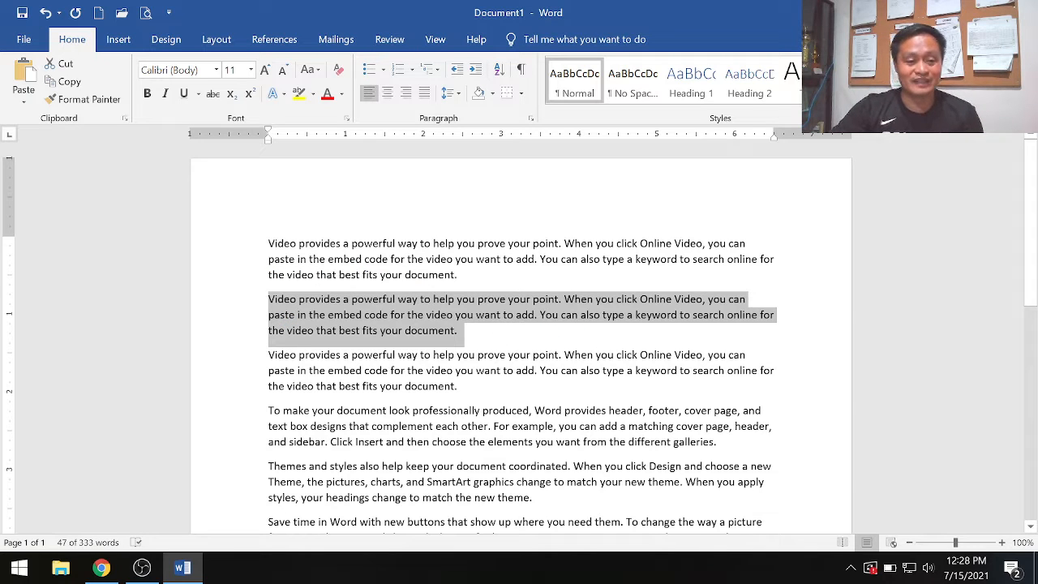
pyautogui.moveTo(269, 355); pyautogui.dragTo(461, 387)
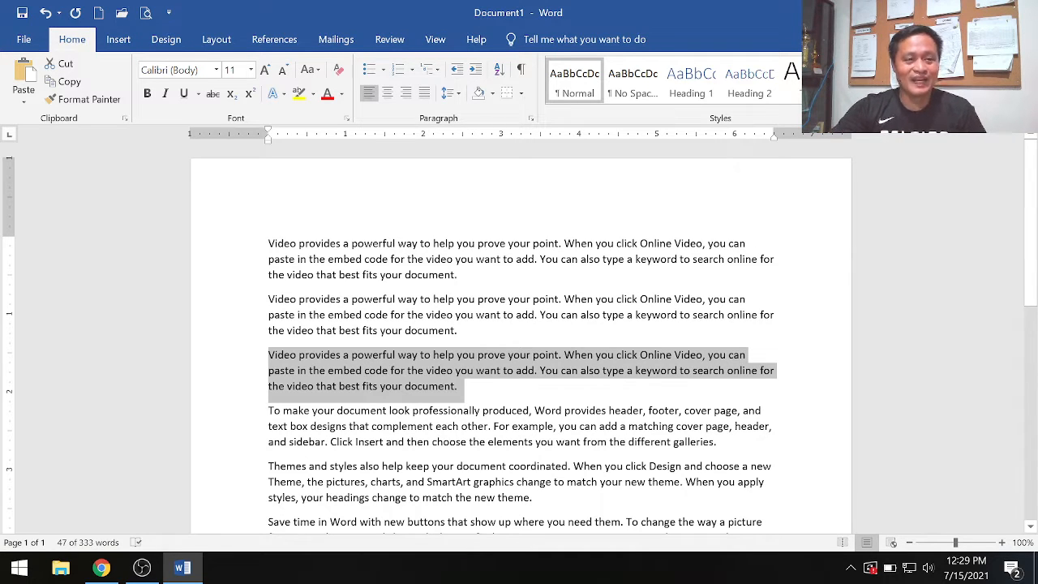
pyautogui.click(390, 41)
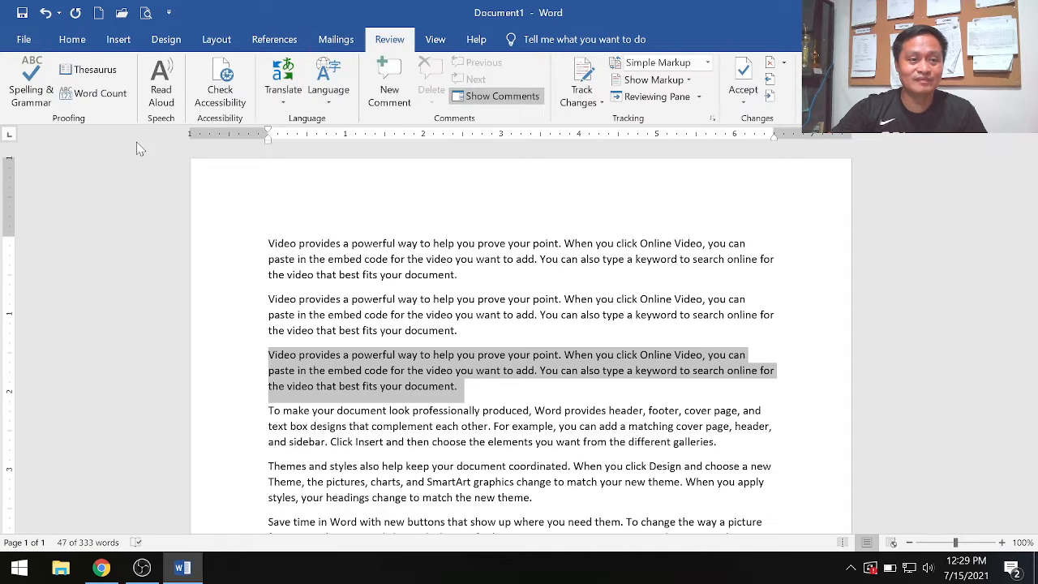
pyautogui.click(72, 40)
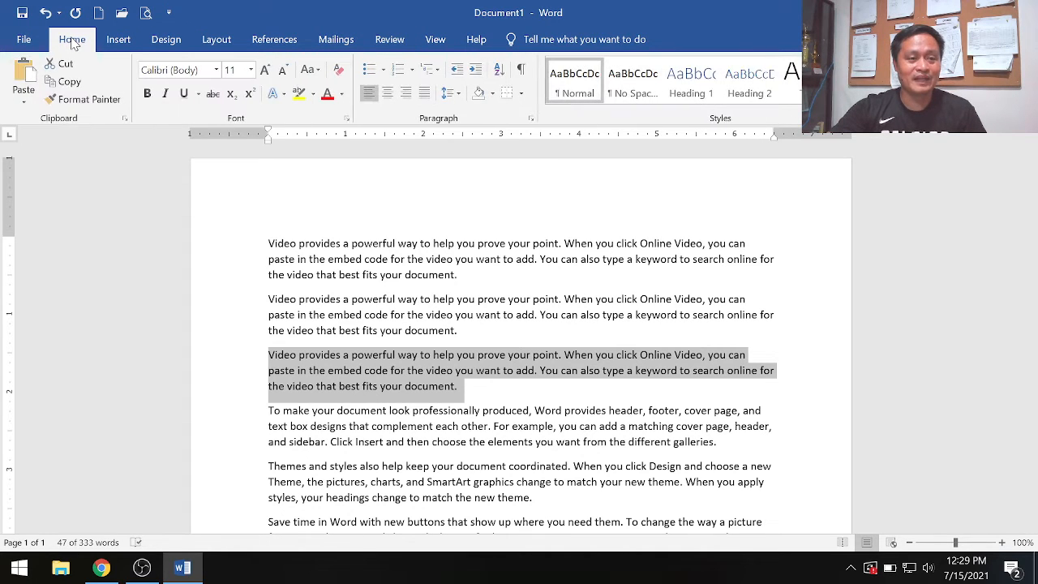
pyautogui.click(70, 83)
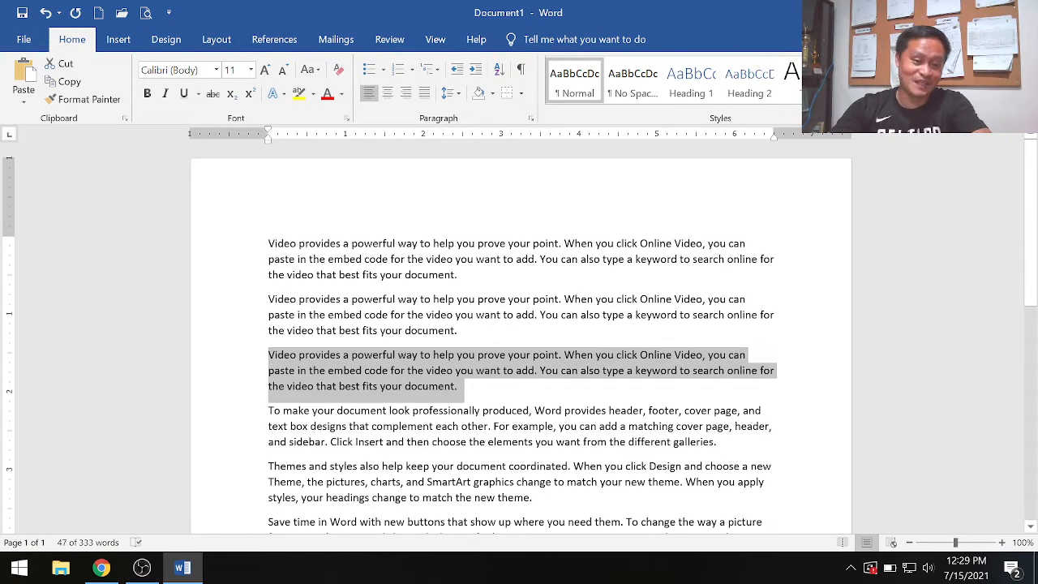
pyautogui.click(497, 389)
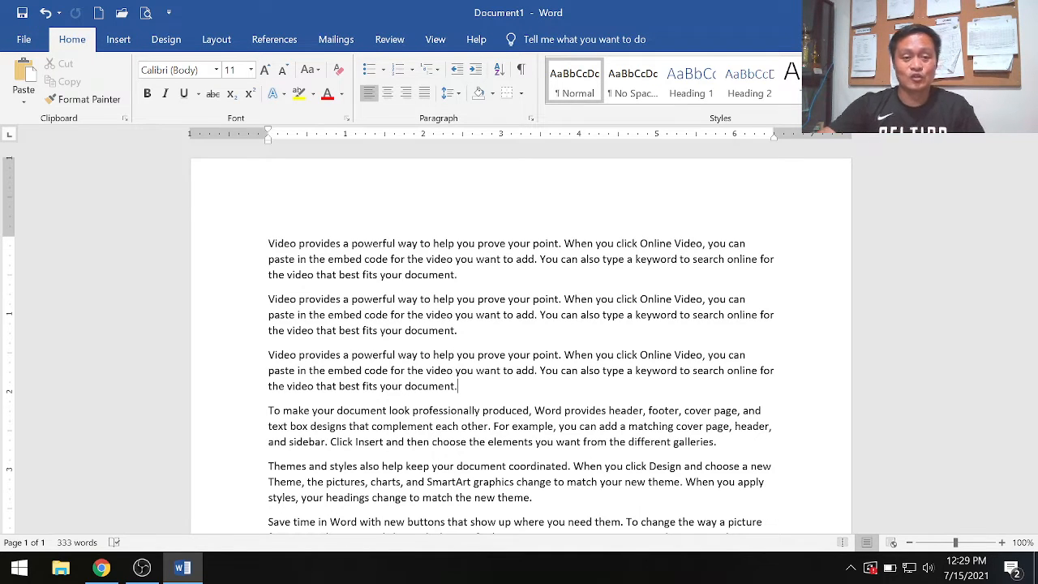
# - Cut the last paragraph, starting "Reading is easier", from the end of the document
pyautogui.scroll(-2, 521, 341)
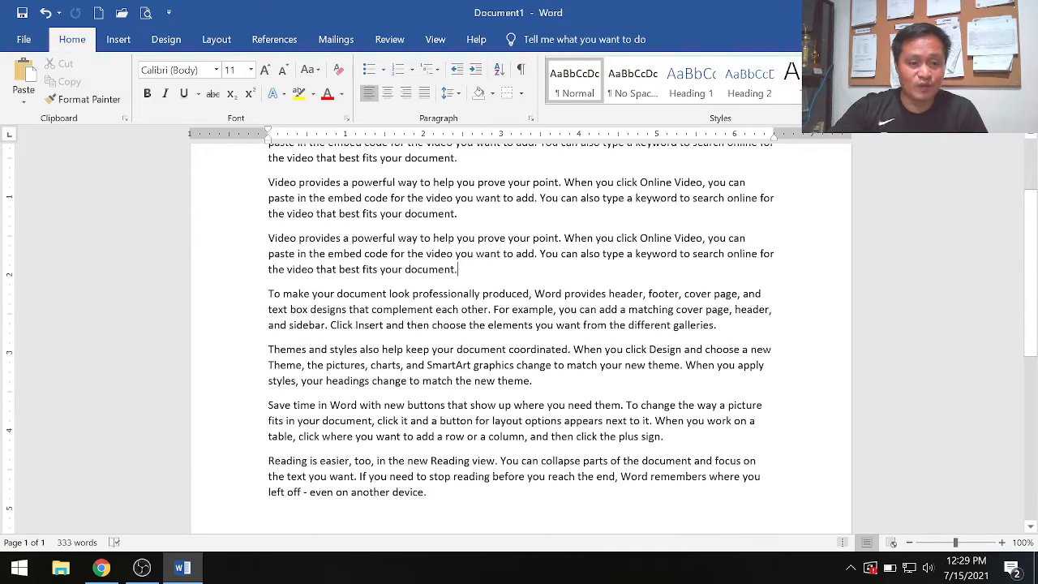
pyautogui.scroll(2, 520, 340)
pyautogui.scroll(-3, 520, 340)
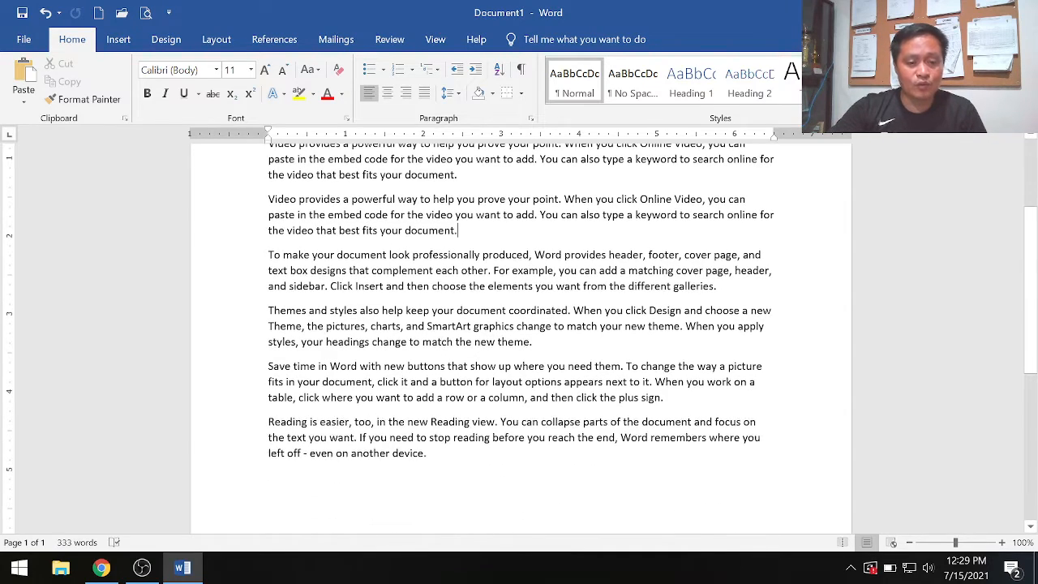
pyautogui.moveTo(268, 422); pyautogui.dragTo(435, 454)
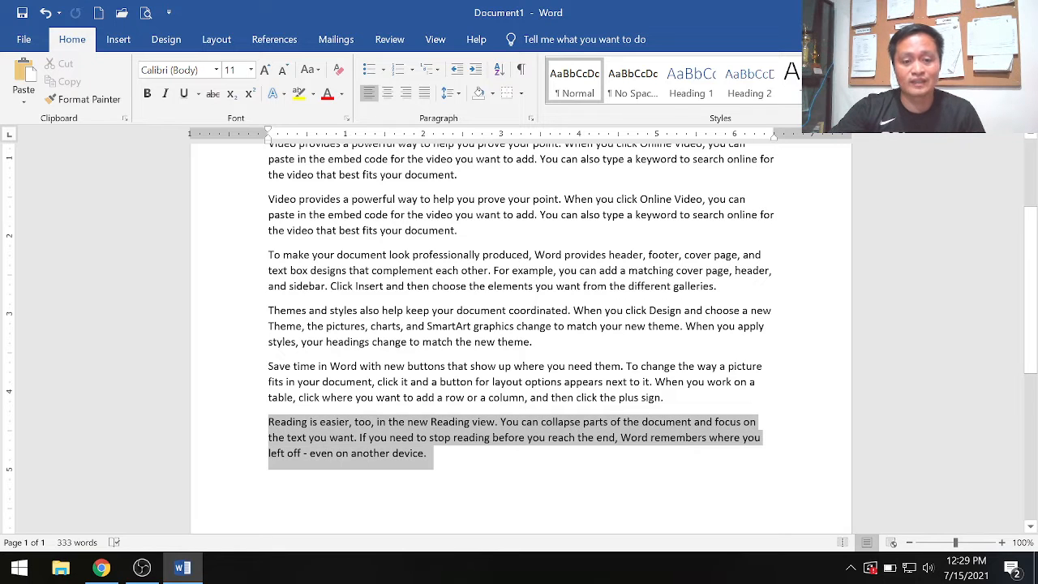
pyautogui.hotkey('ctrl', 'c')
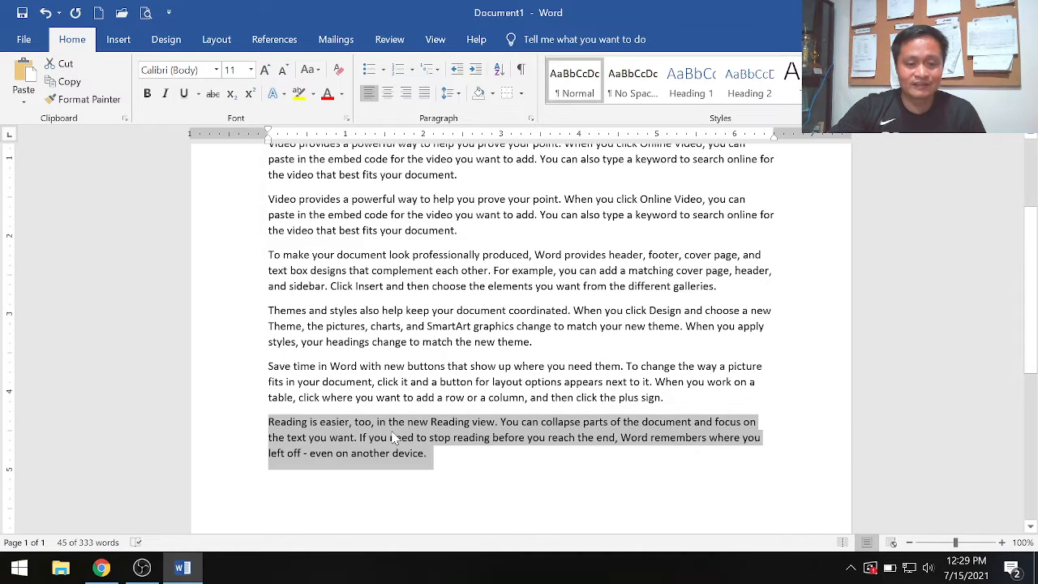
pyautogui.rightClick(393, 438)
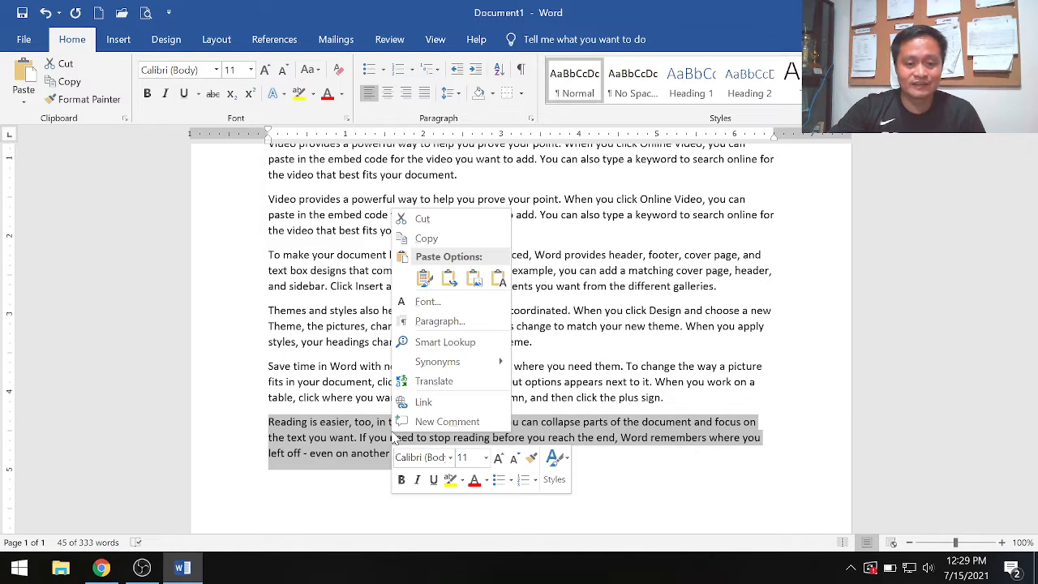
pyautogui.click(435, 221)
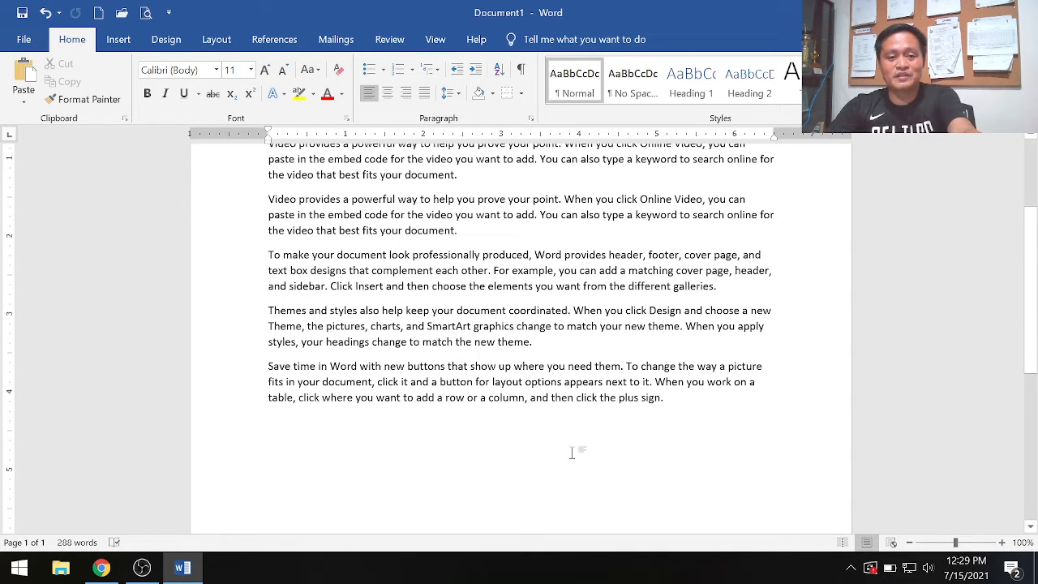
# - Paste the cut paragraph above the first paragraph with Keep Source Formatting and remove the extra blank line
pyautogui.scroll(3, 581, 454)
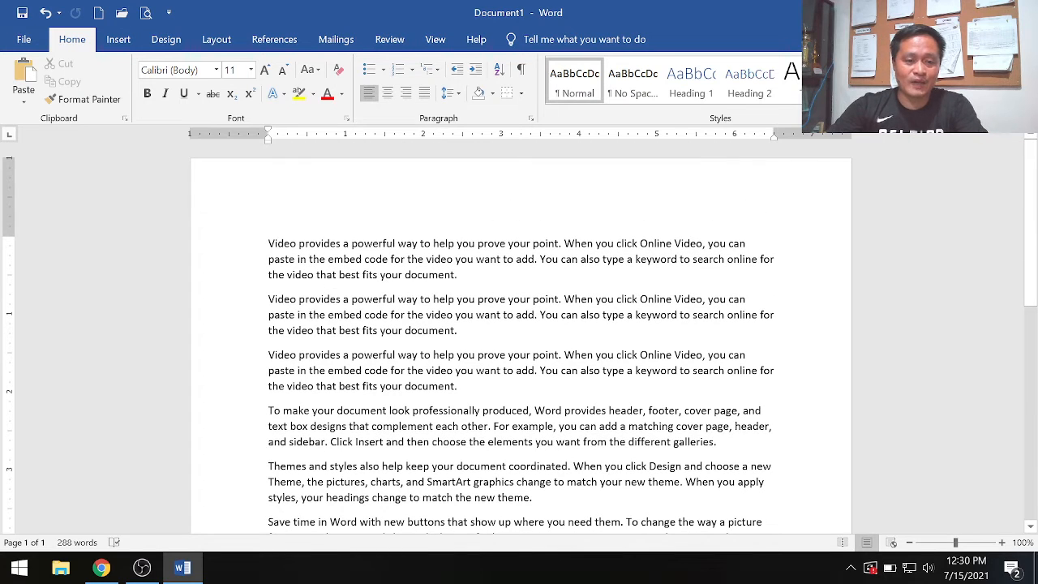
pyautogui.press('Return')
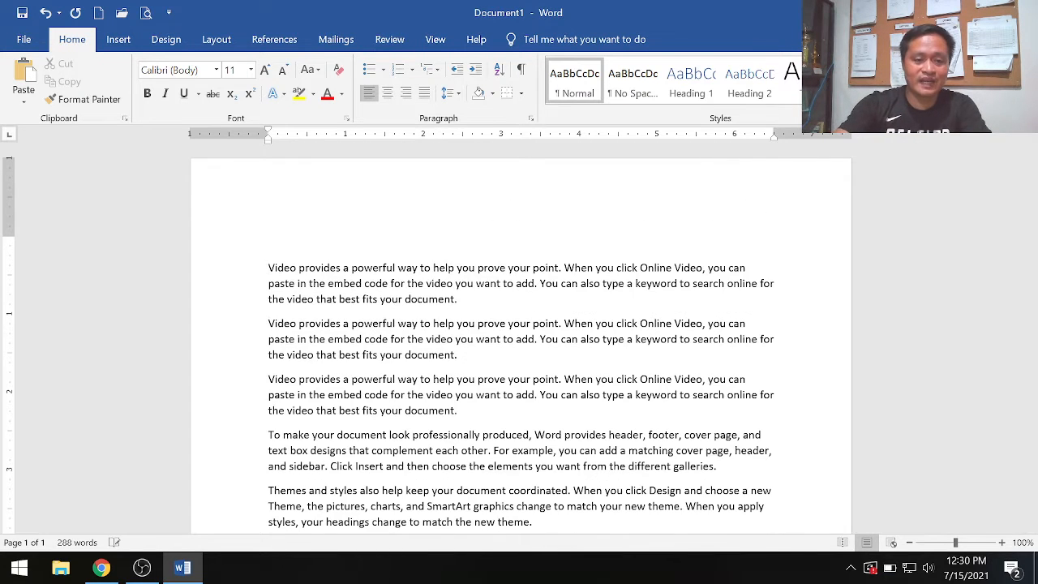
pyautogui.press('Up')
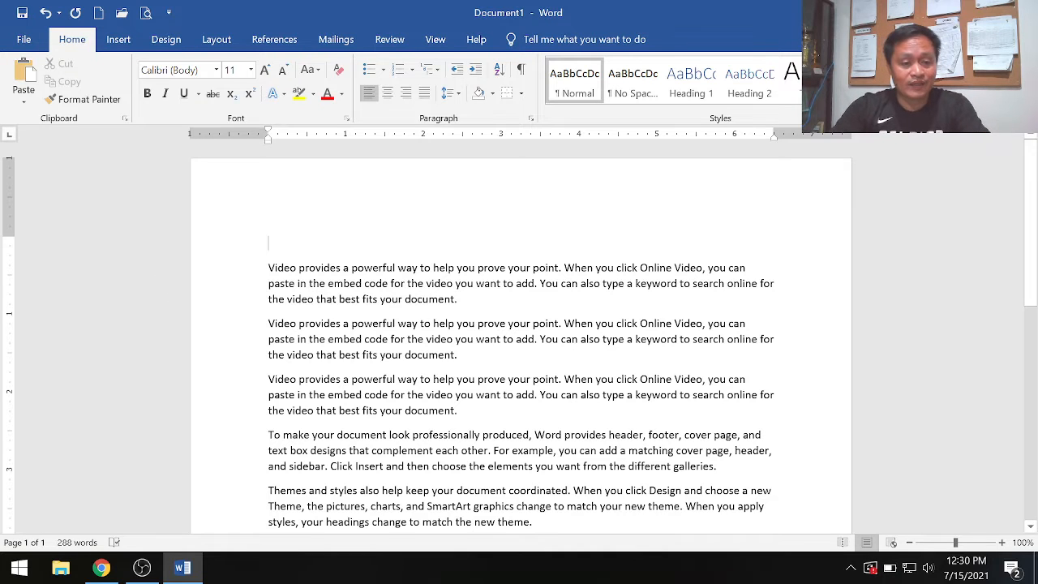
pyautogui.rightClick(281, 240)
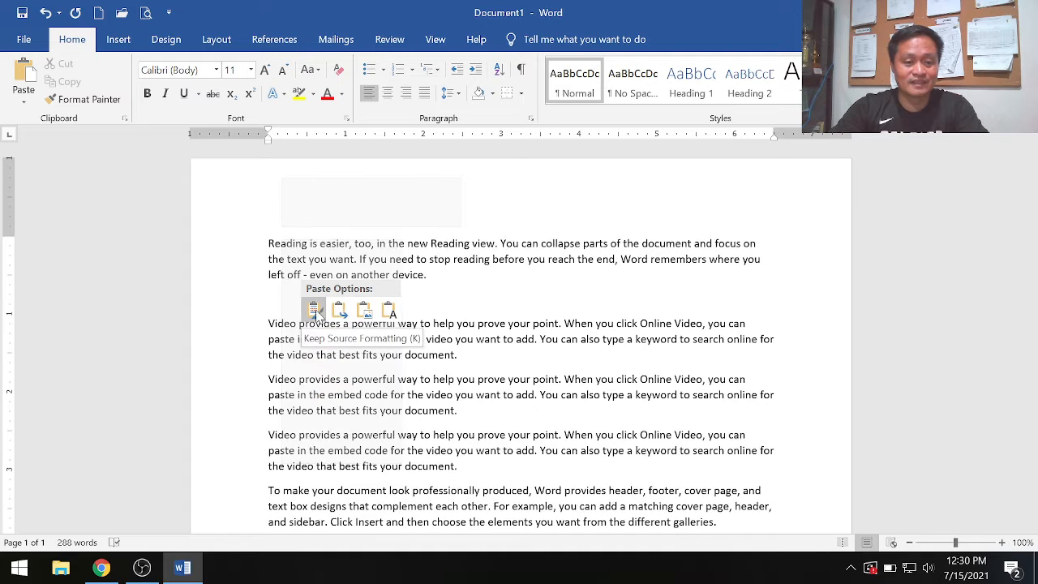
pyautogui.click(314, 310)
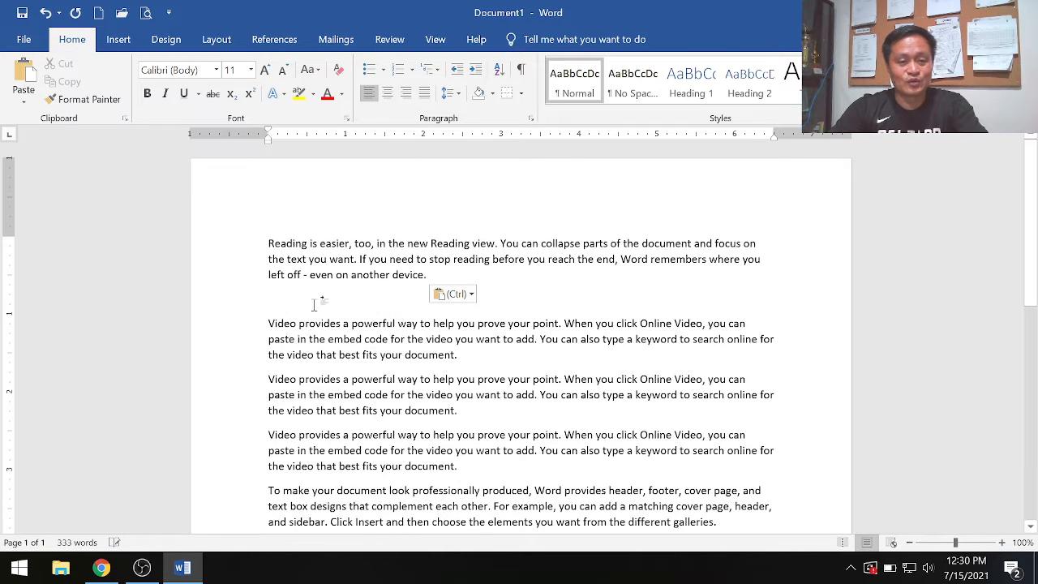
pyautogui.press('Delete')
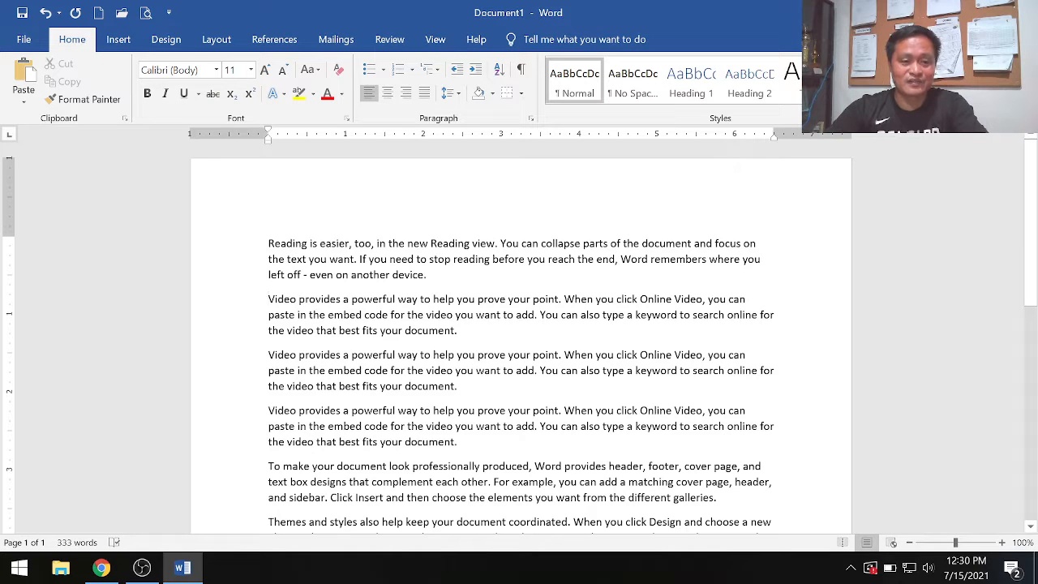
# - Cut the "Reading is easier" paragraph from the start of the document and paste it back after the last paragraph
pyautogui.moveTo(268, 243); pyautogui.dragTo(509, 292)
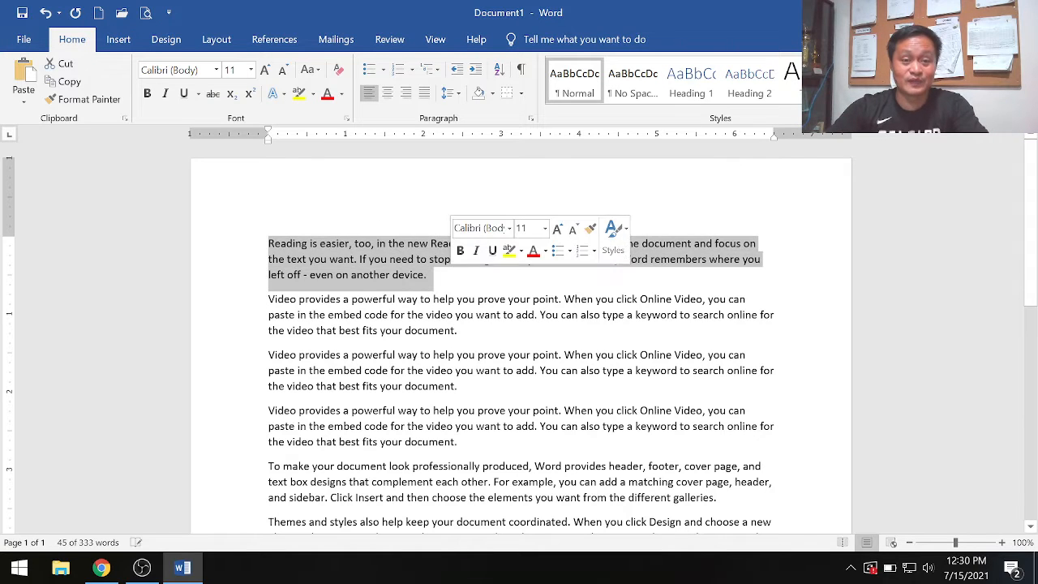
pyautogui.press('Right')
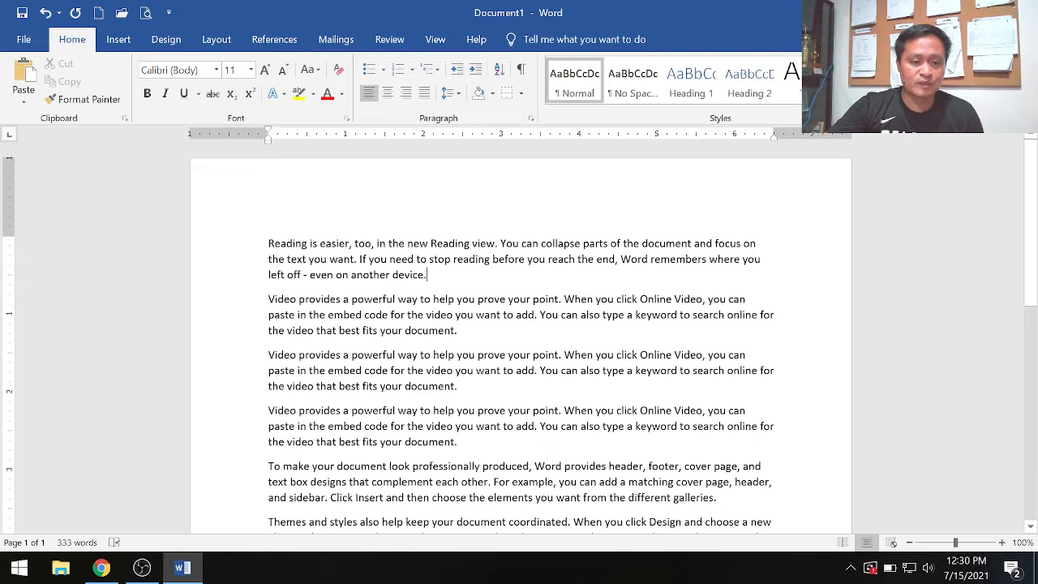
pyautogui.moveTo(268, 244); pyautogui.dragTo(434, 276)
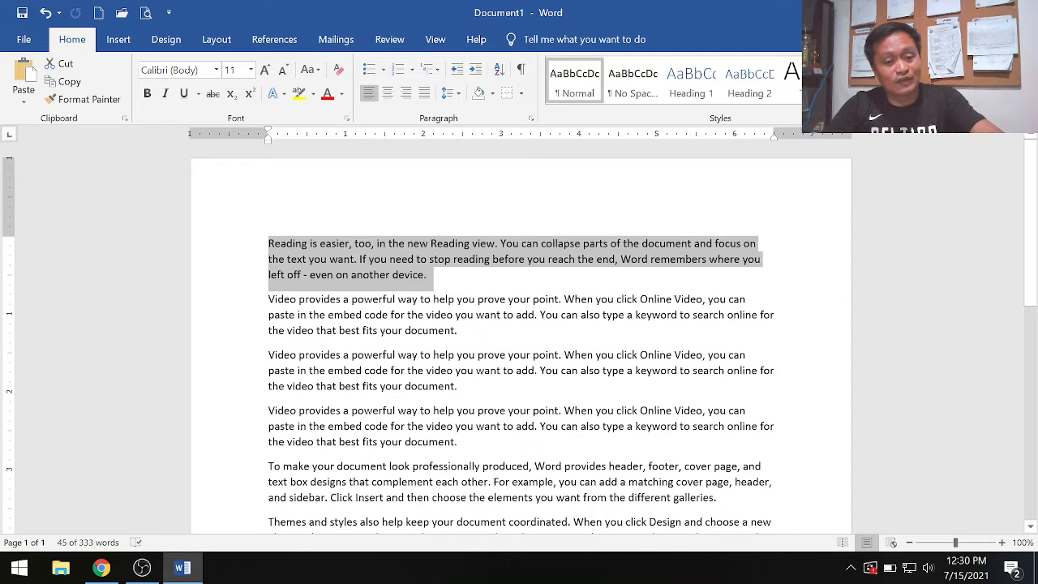
pyautogui.press('Delete')
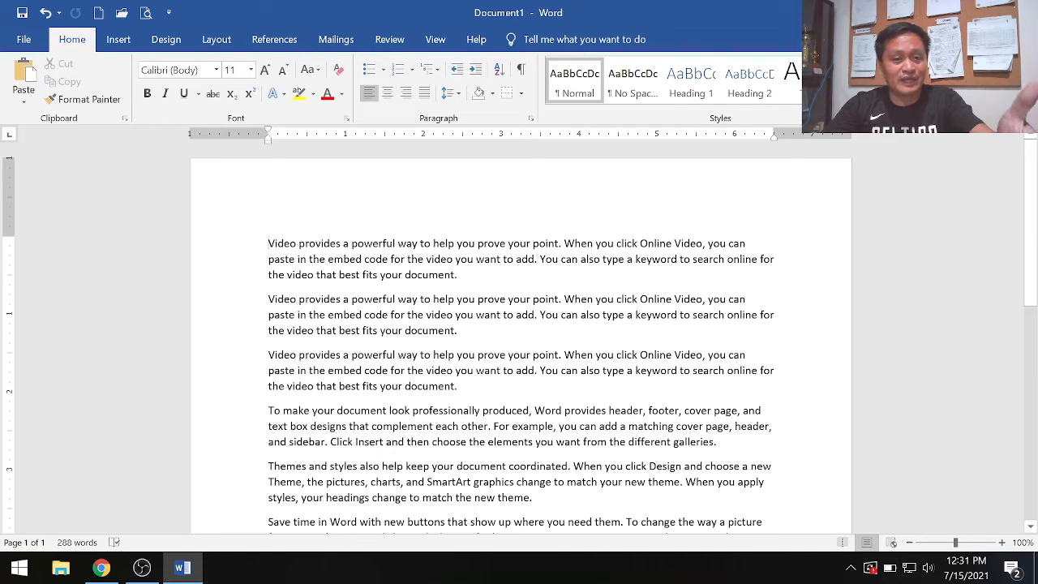
pyautogui.scroll(-3, 518, 332)
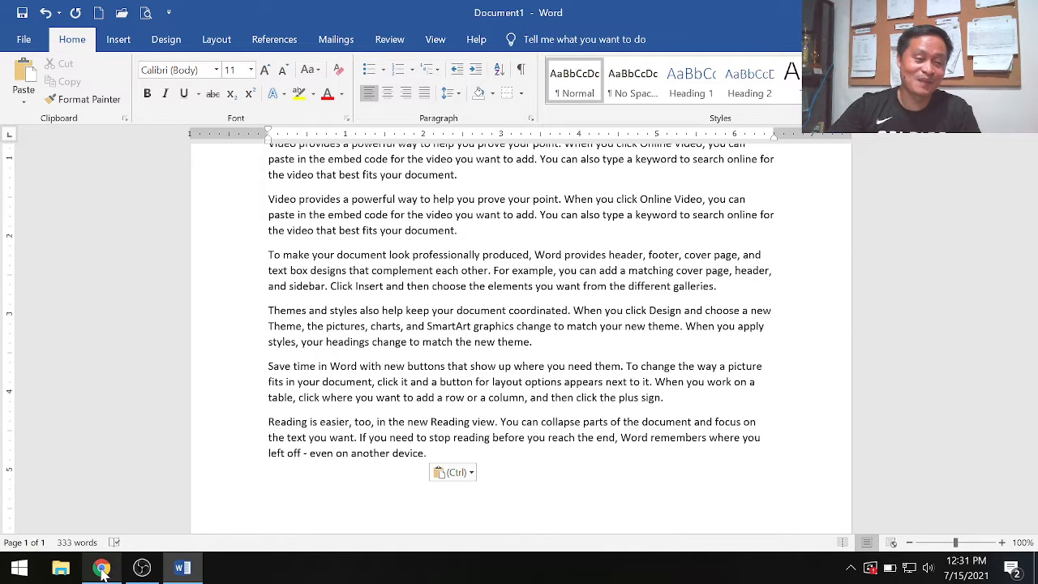
# - Switch to Chrome, open the Find & Replace lesson under Editing Documents and read the Find Command steps
pyautogui.moveTo(101, 571)
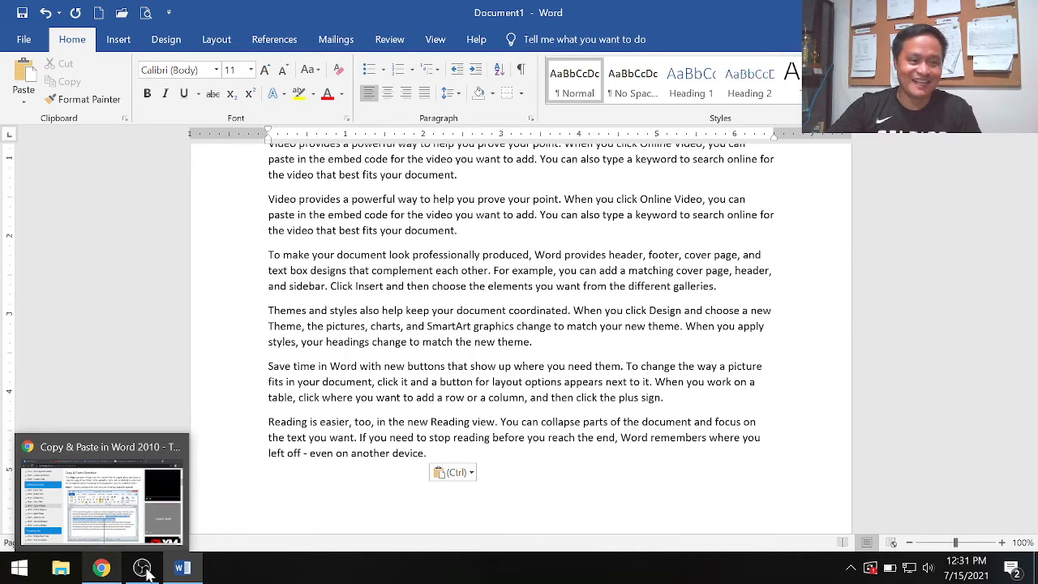
pyautogui.moveTo(142, 567)
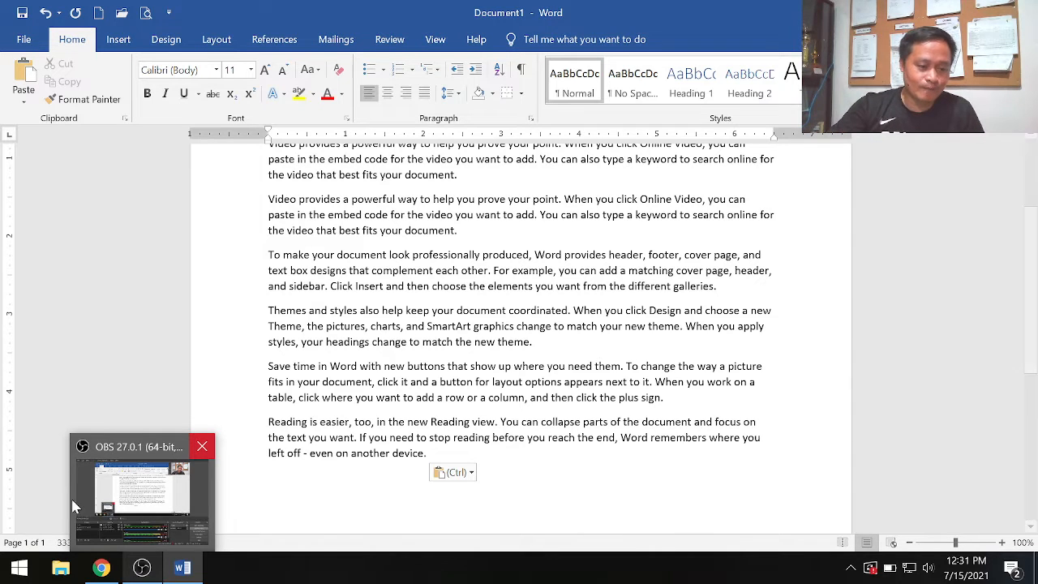
pyautogui.click(101, 568)
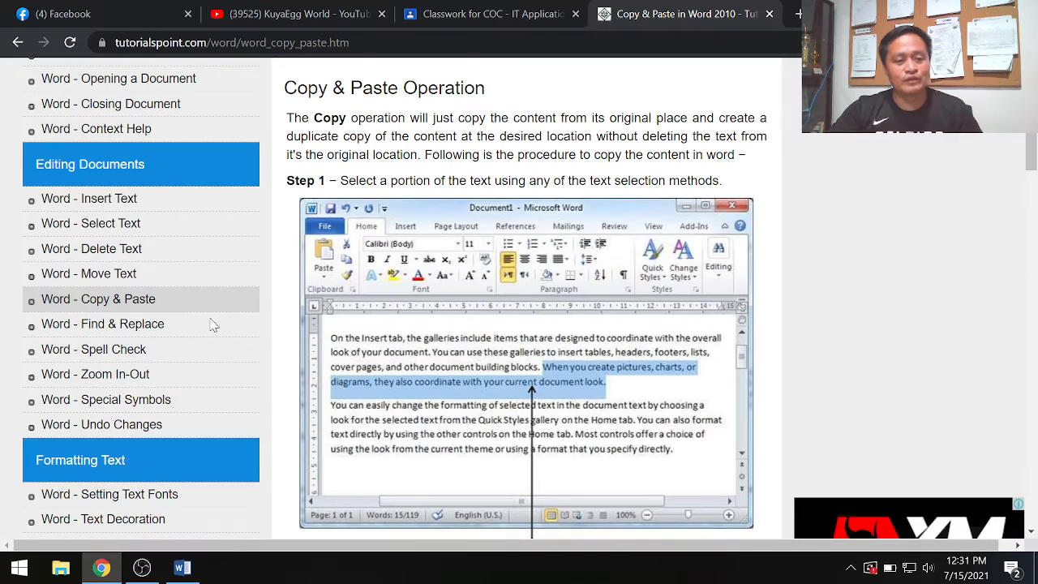
pyautogui.click(111, 328)
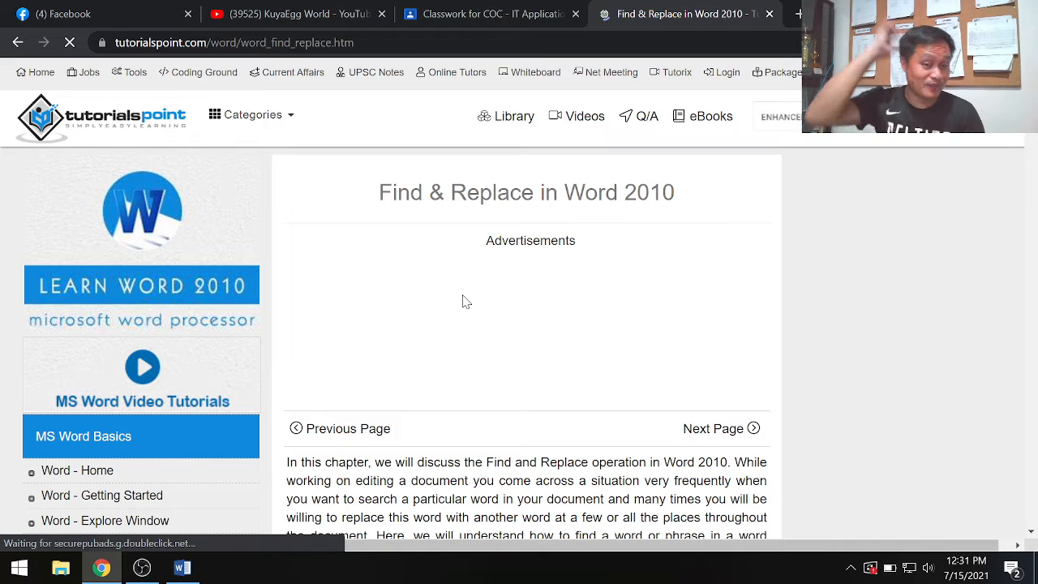
pyautogui.scroll(-3, 455, 406)
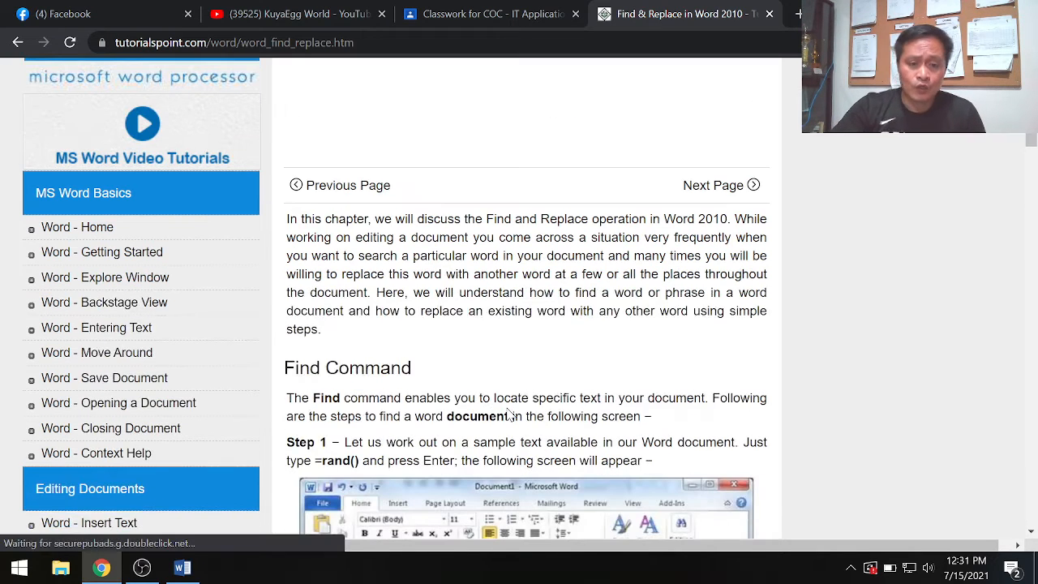
pyautogui.scroll(-2, 456, 405)
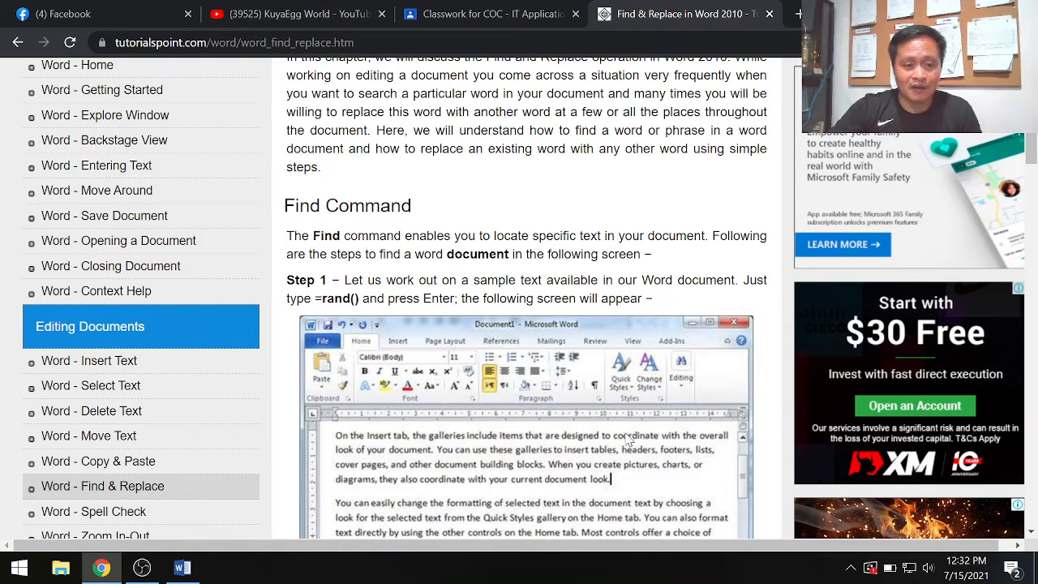
pyautogui.scroll(-2, 360, 223)
pyautogui.scroll(-3, 563, 295)
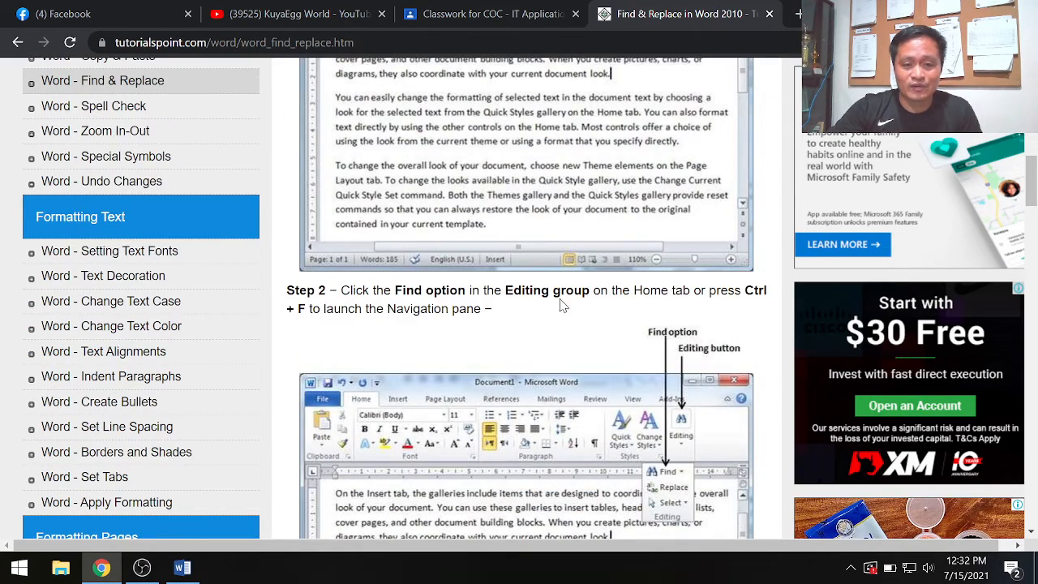
pyautogui.scroll(2, 563, 305)
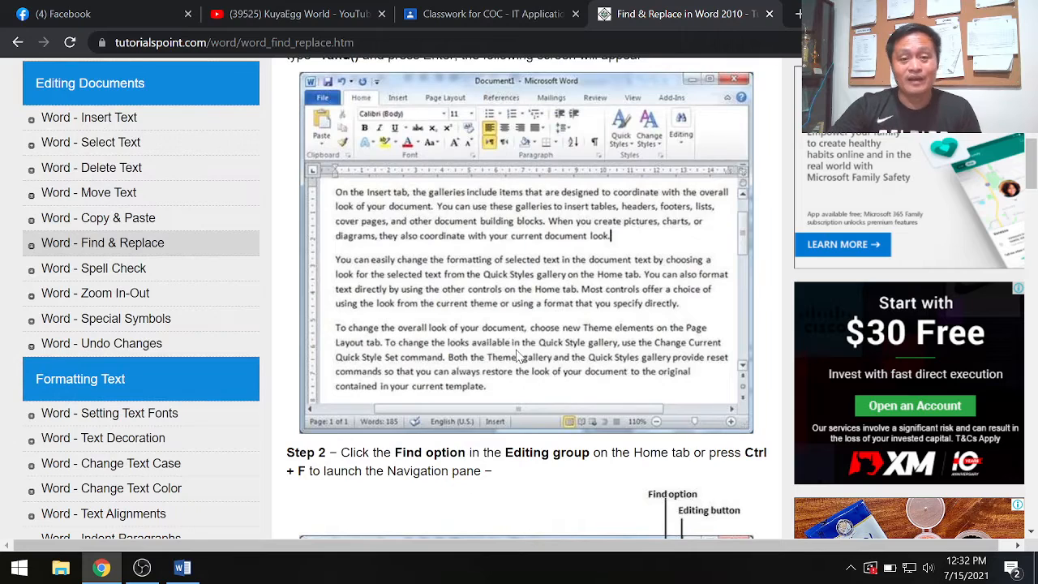
pyautogui.scroll(2, 497, 335)
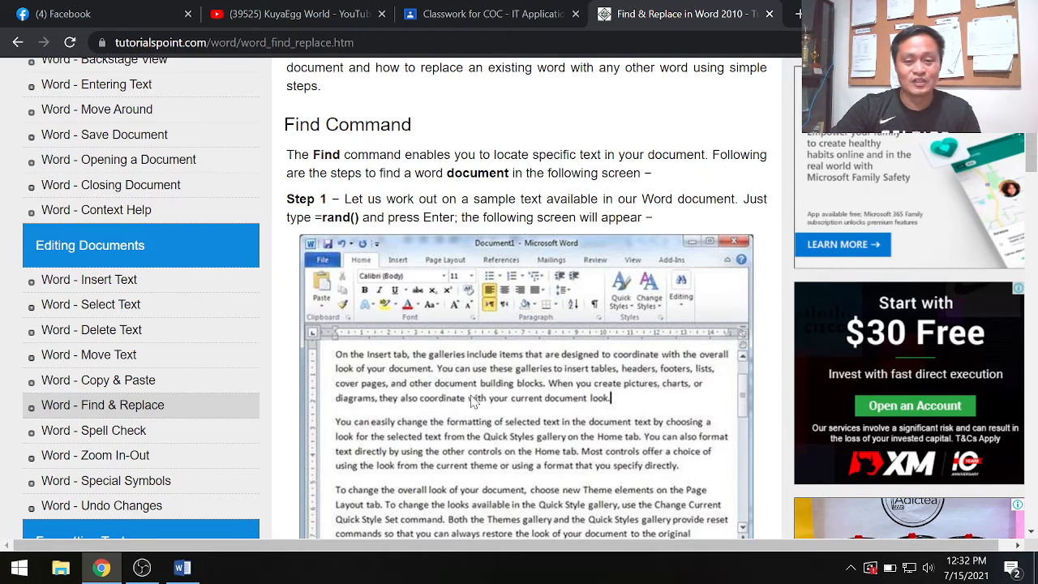
# - Switch to the Word document, search it for "document" and look through the highlighted matches
pyautogui.click(183, 569)
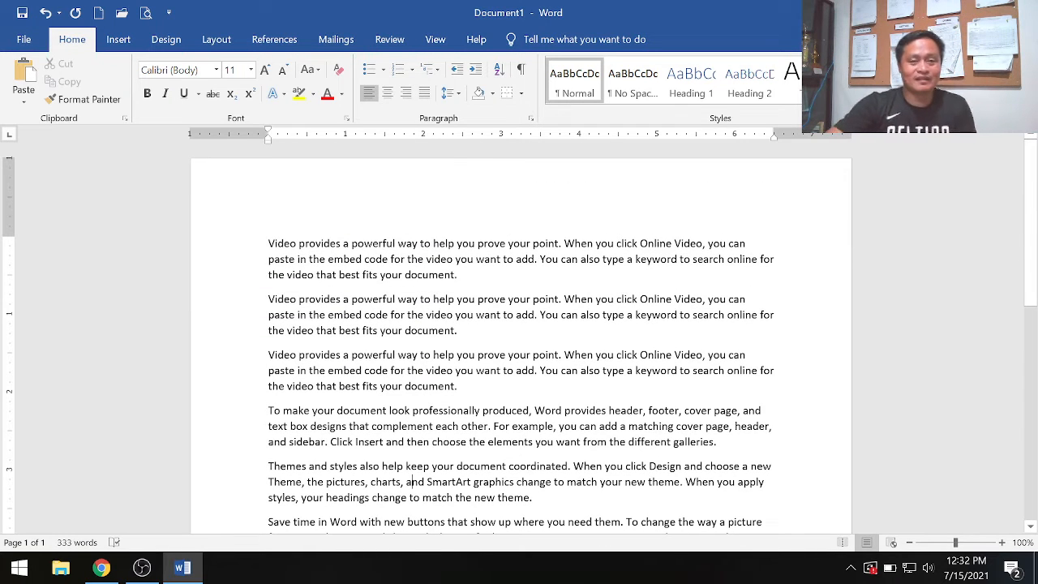
pyautogui.click(25, 39)
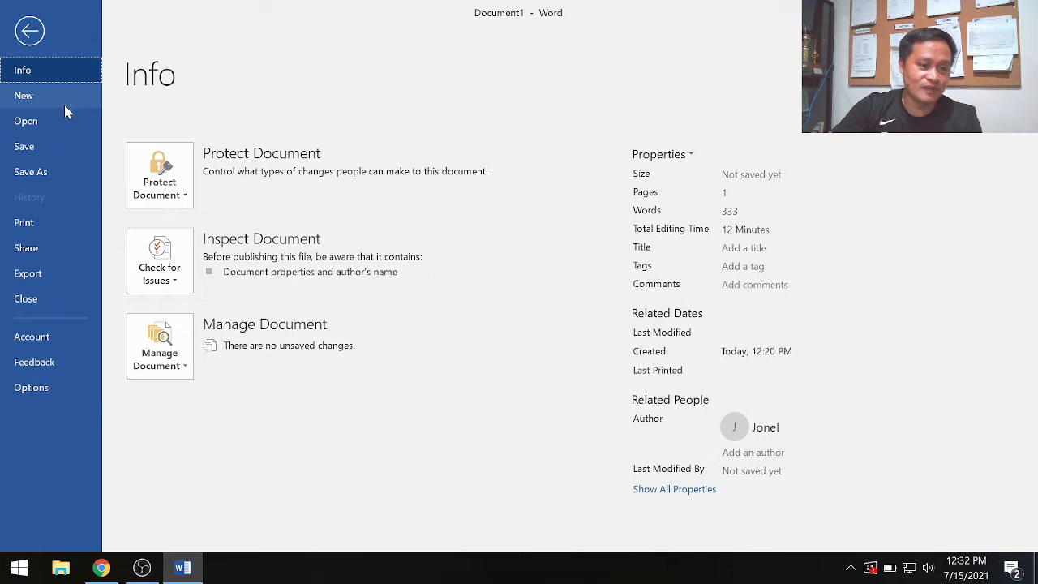
pyautogui.click(31, 34)
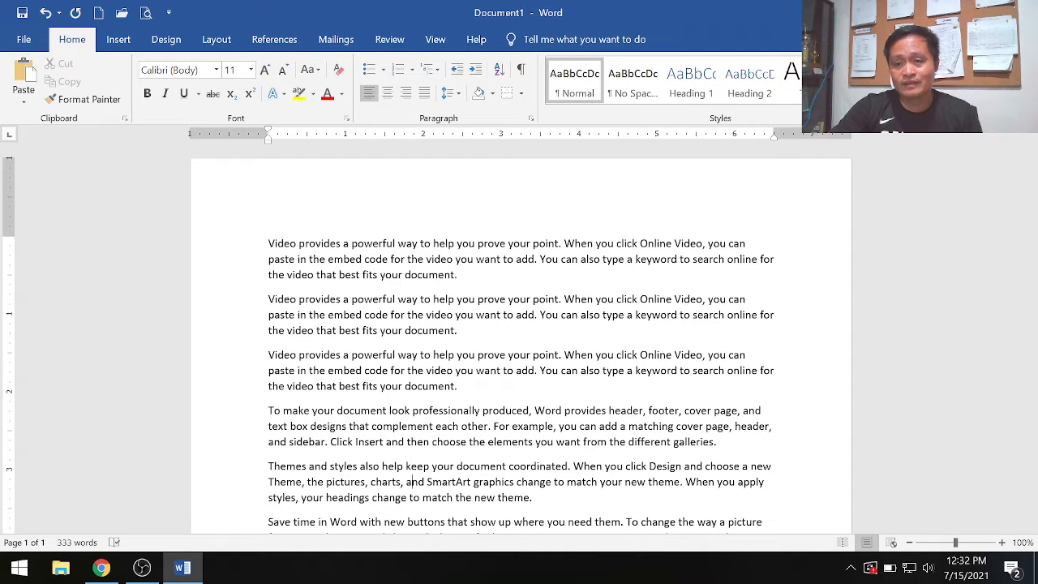
pyautogui.hotkey('ctrl', 'f')
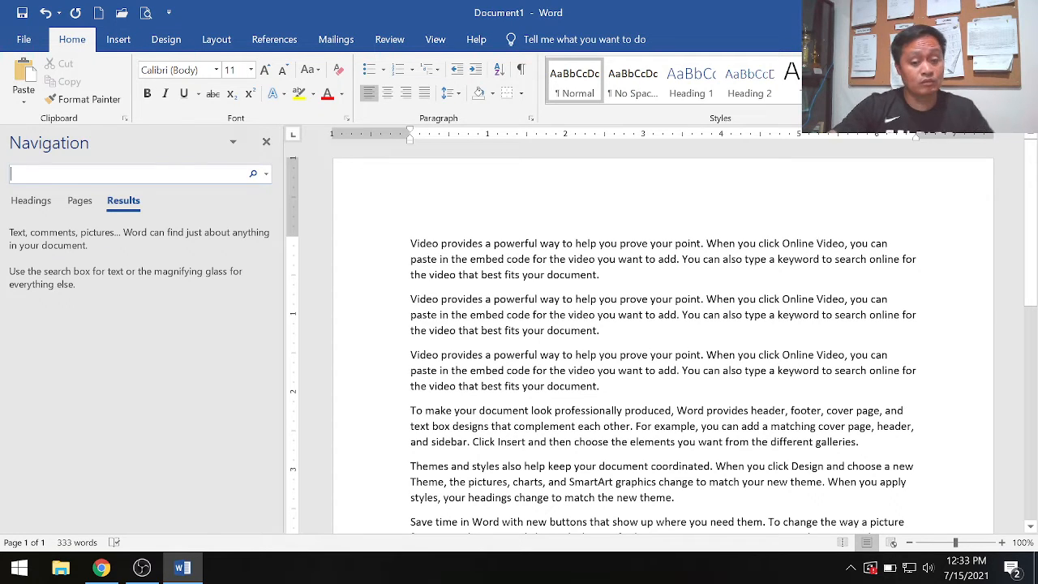
pyautogui.write('docu')
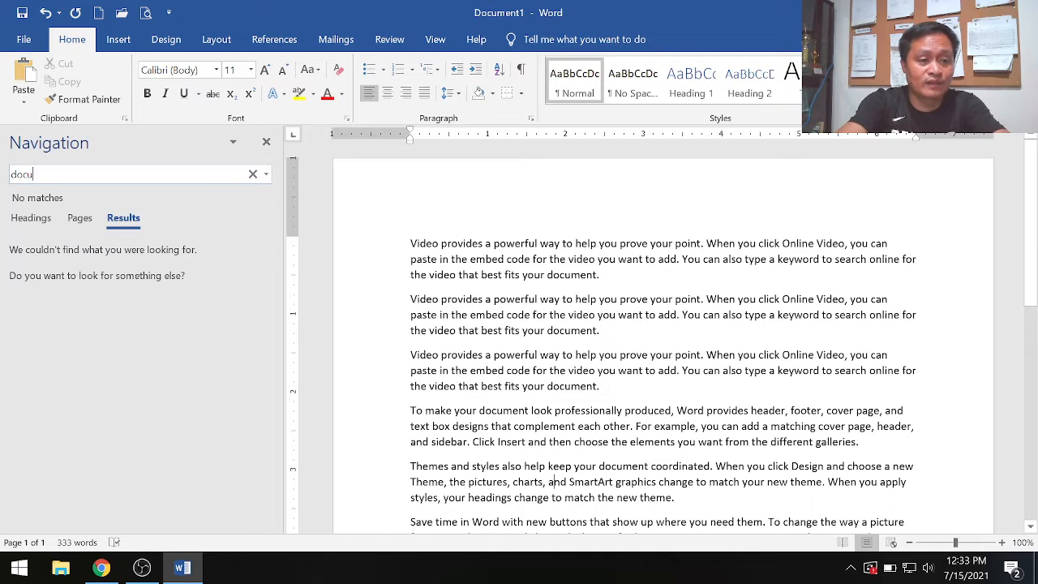
pyautogui.write('ment')
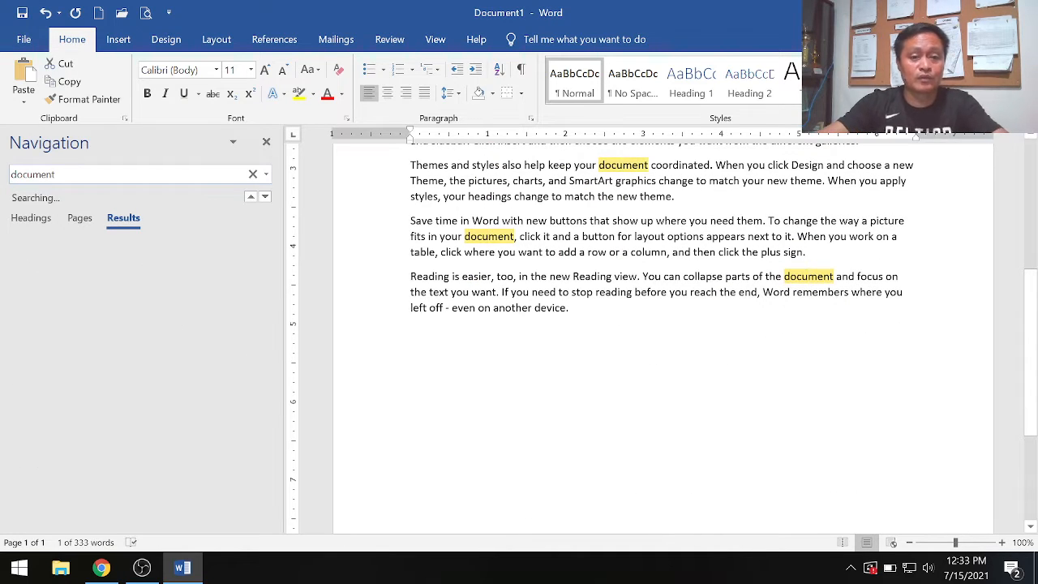
pyautogui.scroll(5, 184, 318)
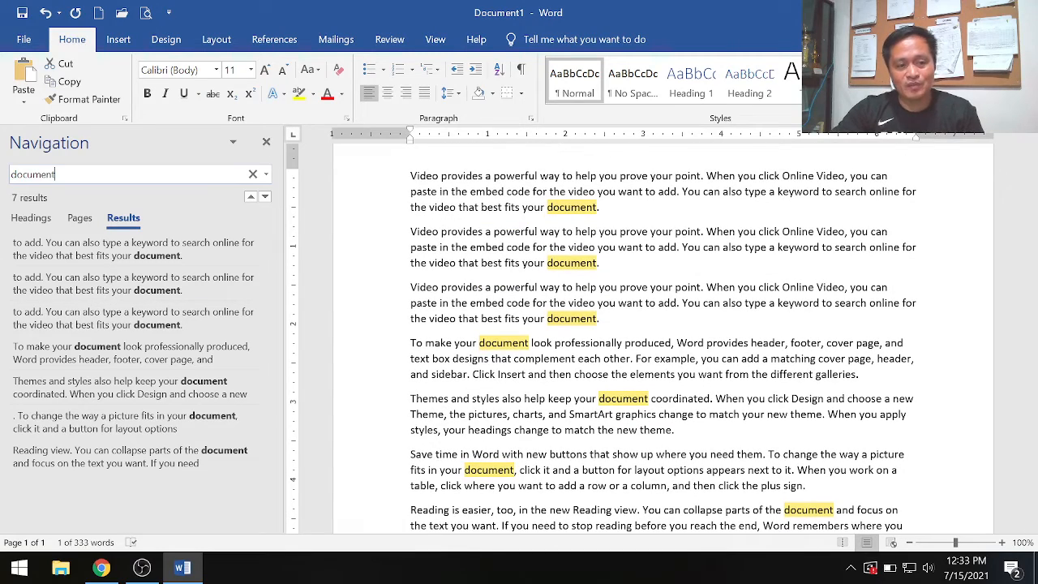
pyautogui.scroll(-2, 663, 341)
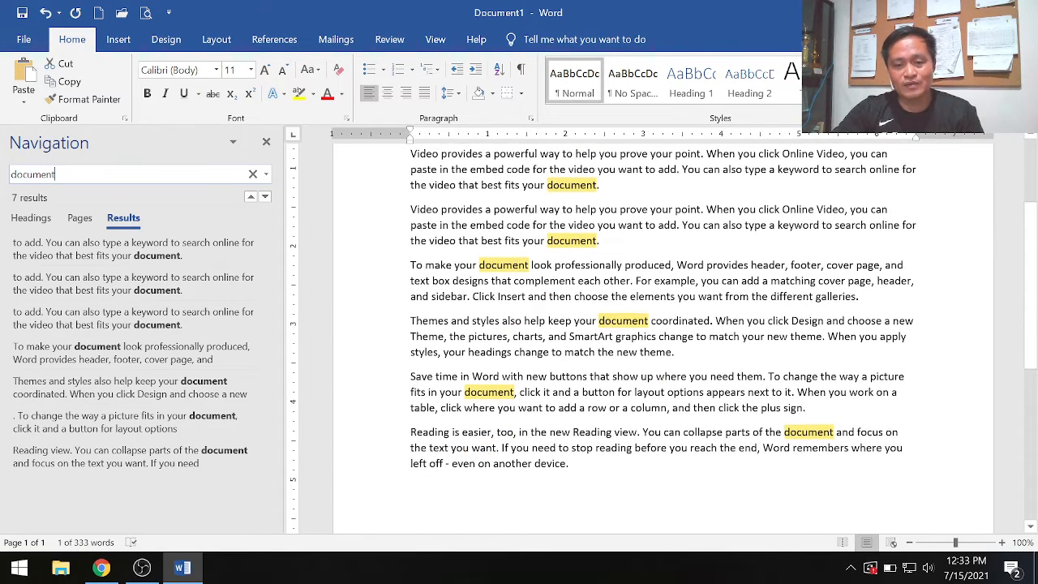
pyautogui.scroll(2, 663, 341)
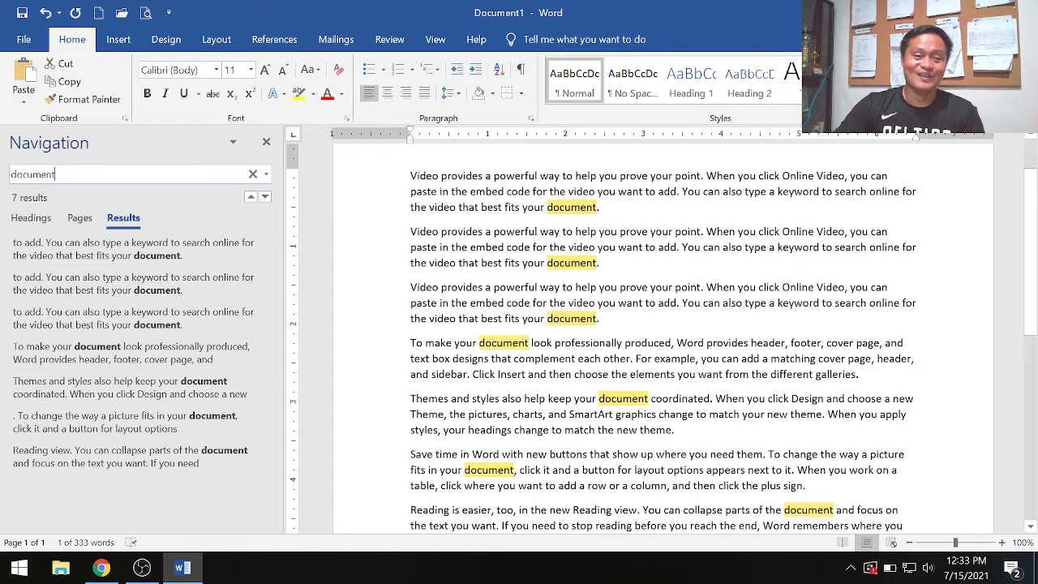
# - Close the search results, reopen the search for "document" to review its matches, and clear the search
pyautogui.click(265, 144)
pyautogui.click(266, 146)
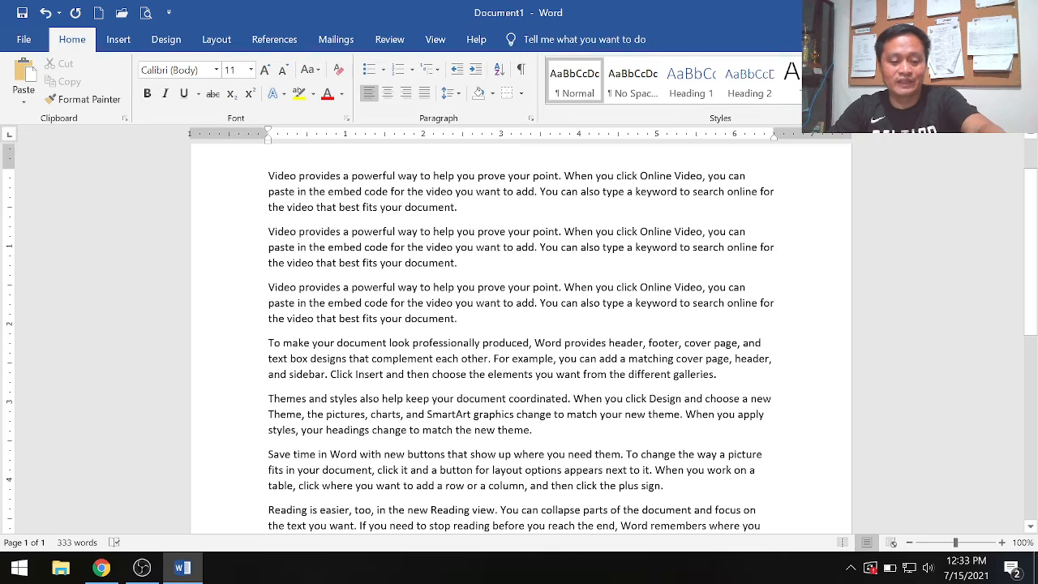
pyautogui.hotkey('ctrl', 'f')
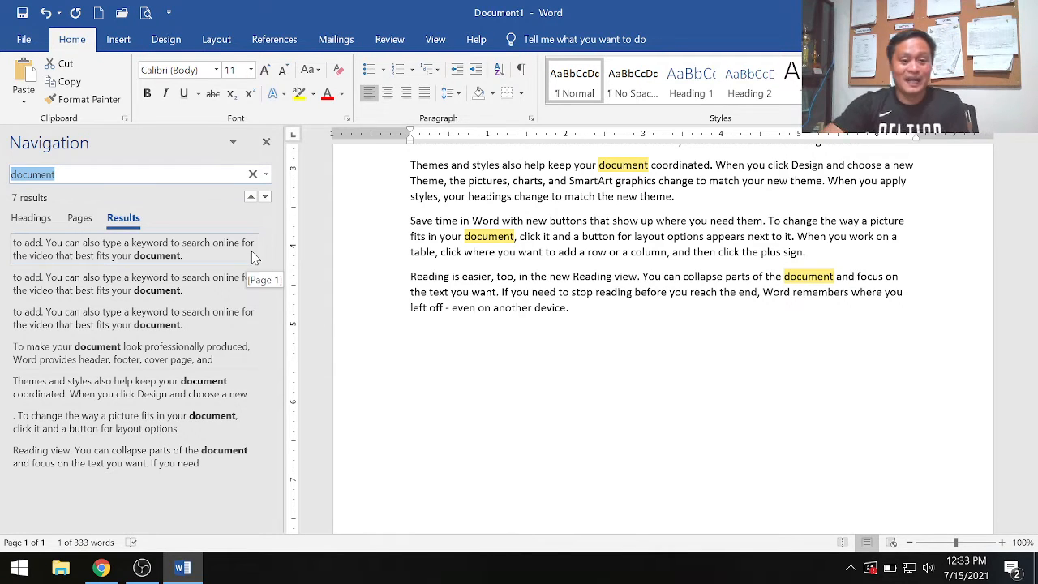
pyautogui.scroll(3, 648, 292)
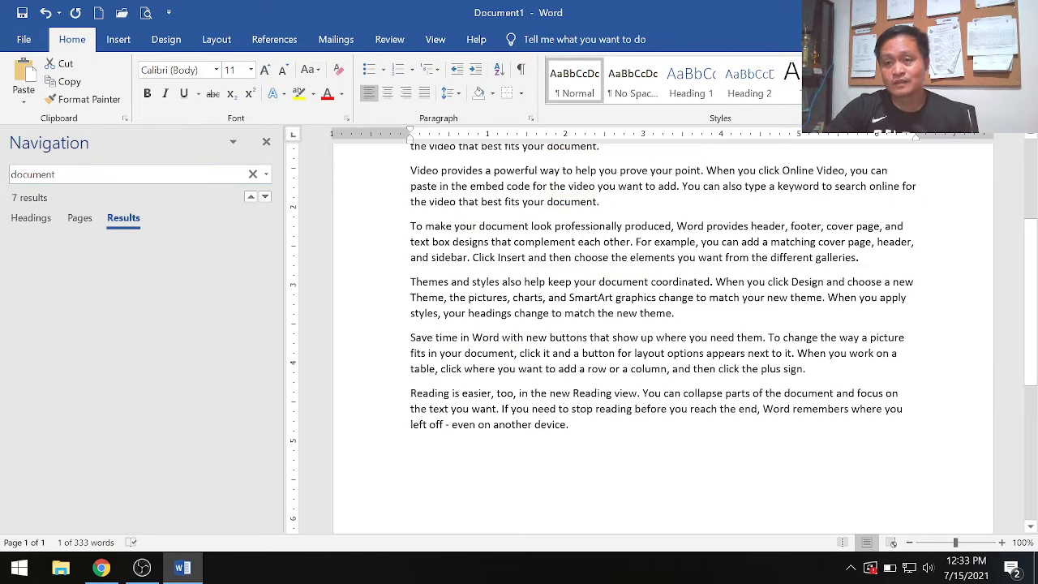
pyautogui.press('Escape')
# - Replace every occurrence of "document" with a lowercase first name using Find and Replace, and close the dialog
pyautogui.hotkey('ctrl', 'h')
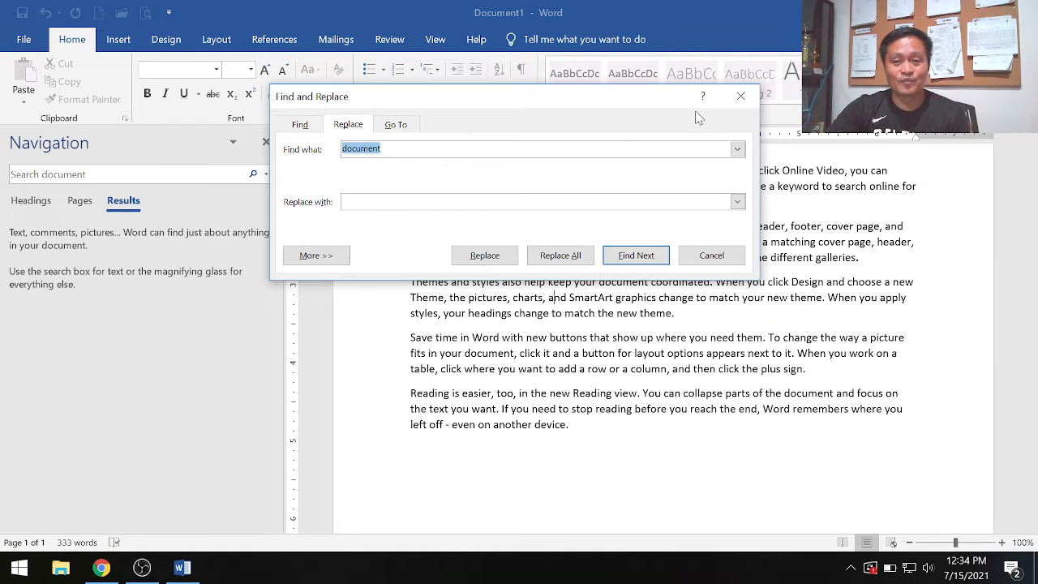
pyautogui.click(740, 96)
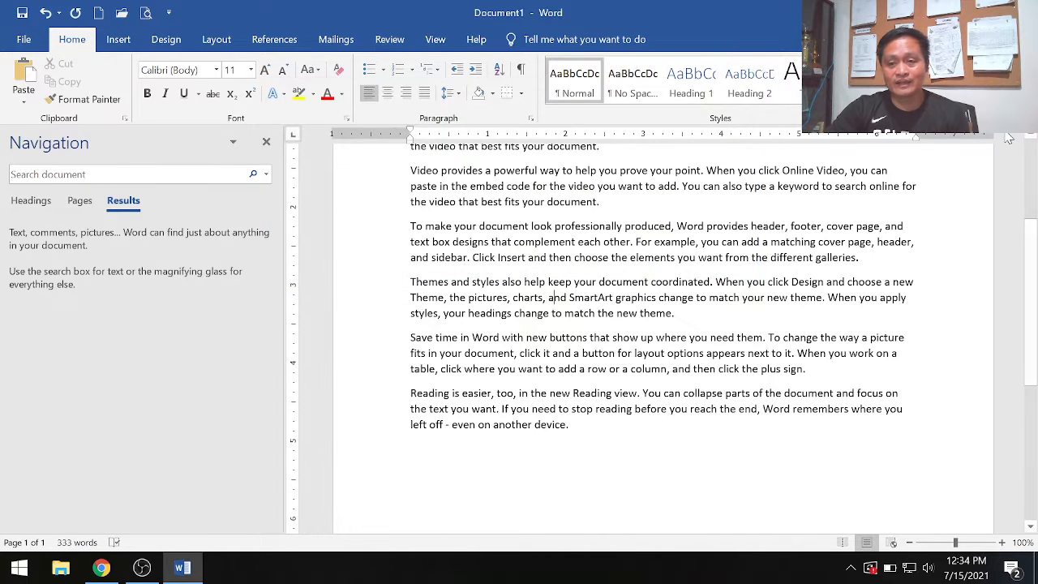
pyautogui.hotkey('ctrl', 'h')
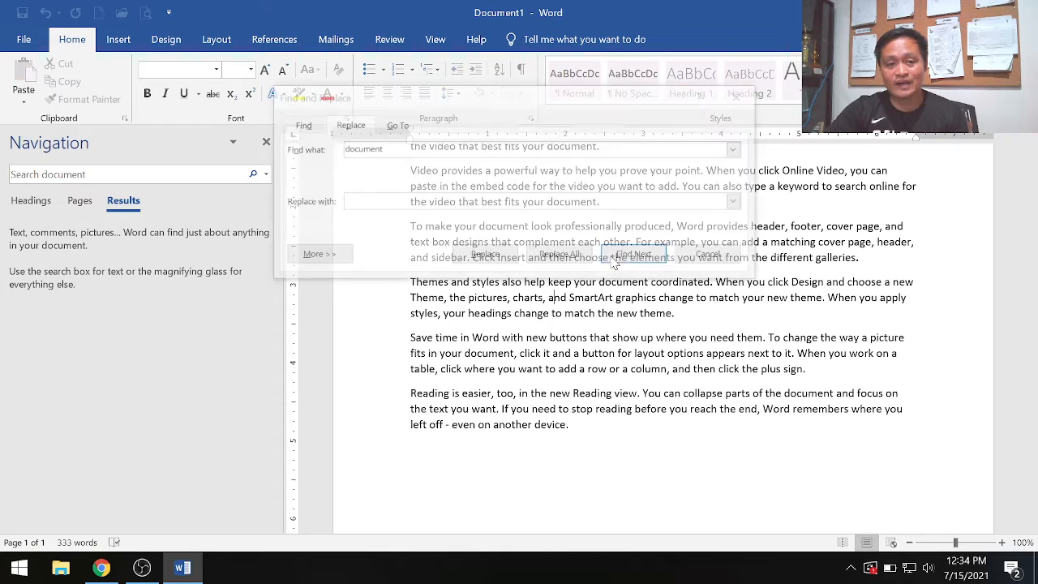
pyautogui.moveTo(434, 97); pyautogui.dragTo(439, 221)
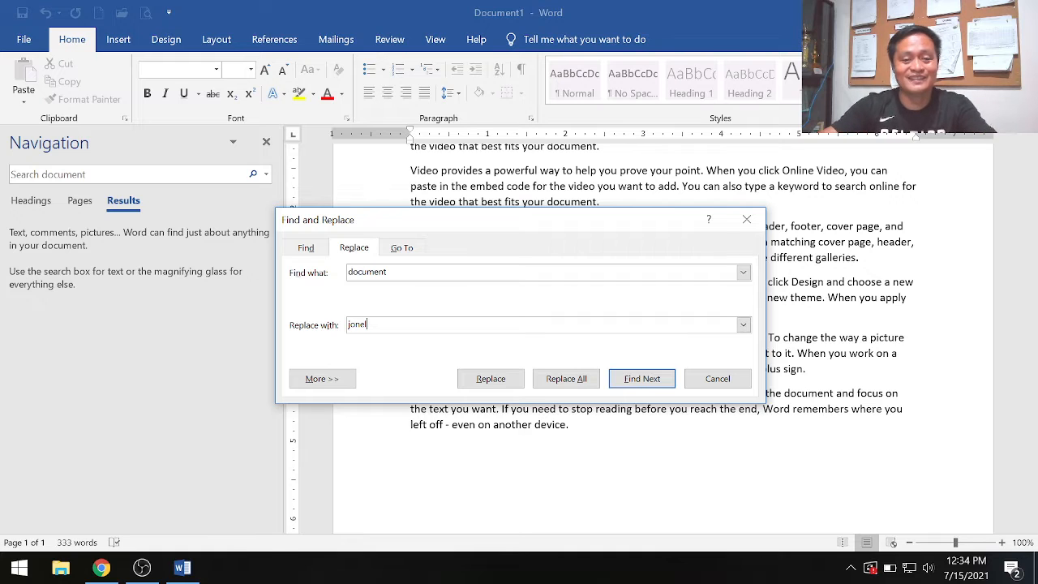
pyautogui.click(566, 381)
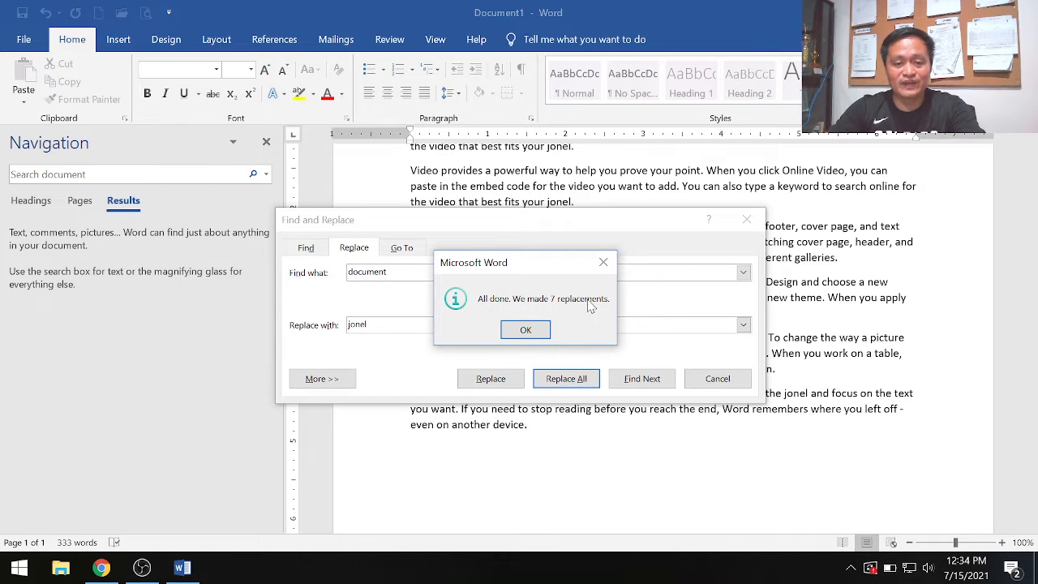
pyautogui.click(526, 329)
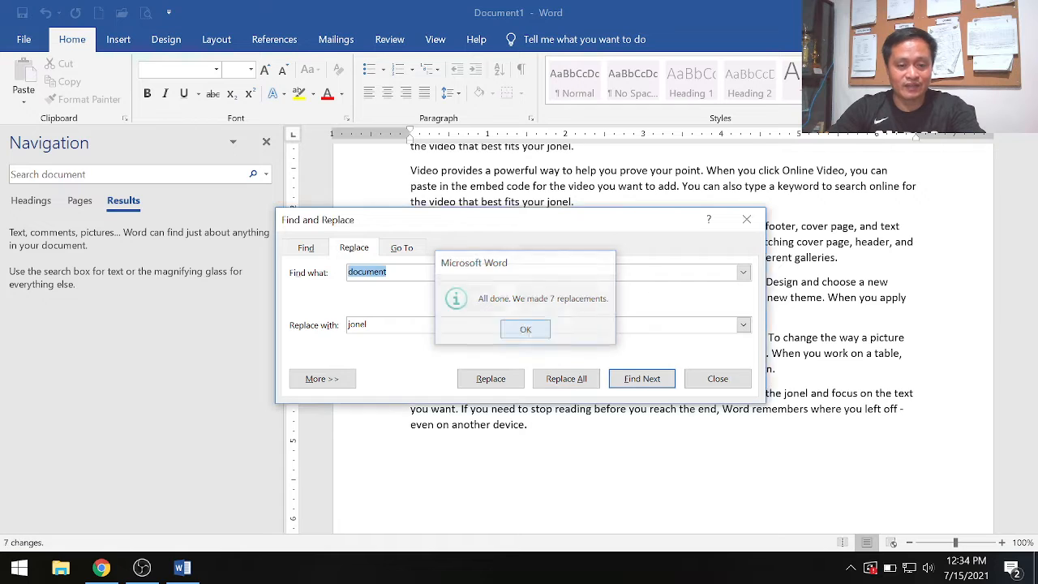
pyautogui.click(747, 219)
# - Look through the paragraphs and select the replaced words one by one to examine the replacements
pyautogui.scroll(4, 746, 243)
pyautogui.scroll(2, 554, 481)
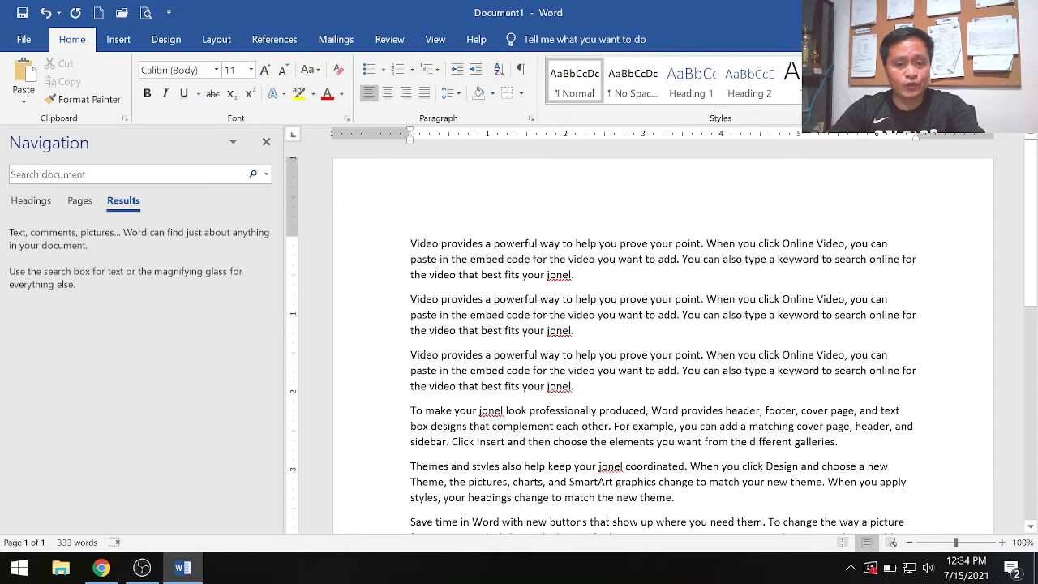
pyautogui.scroll(-2, 551, 403)
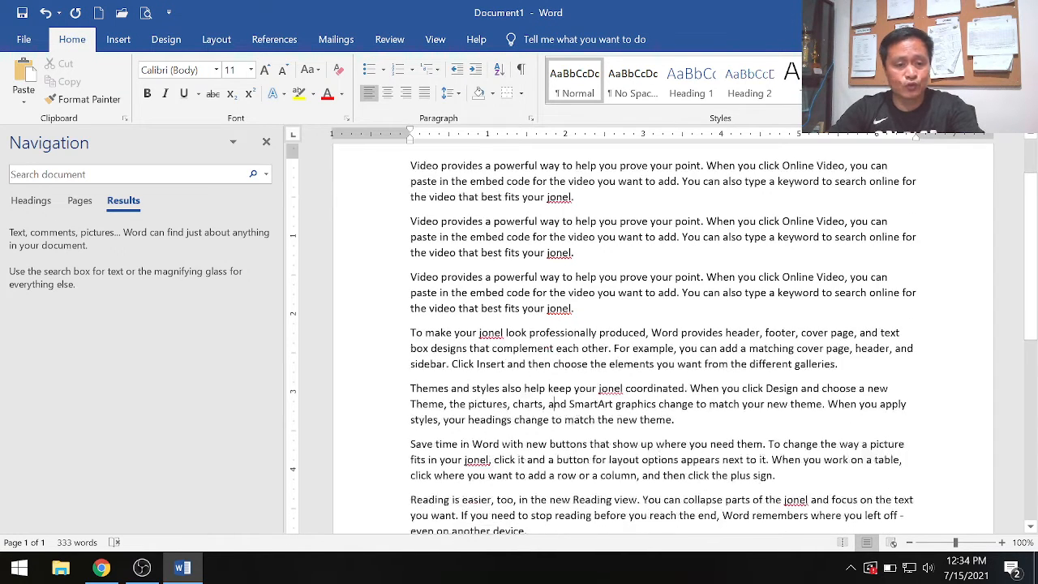
pyautogui.doubleClick(559, 197)
pyautogui.doubleClick(559, 252)
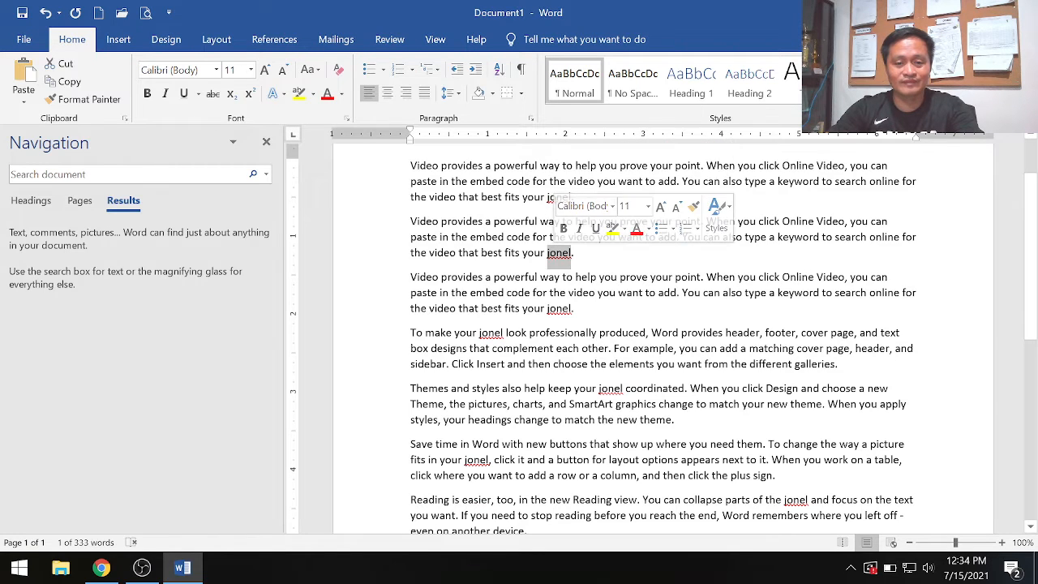
pyautogui.doubleClick(558, 308)
pyautogui.doubleClick(490, 333)
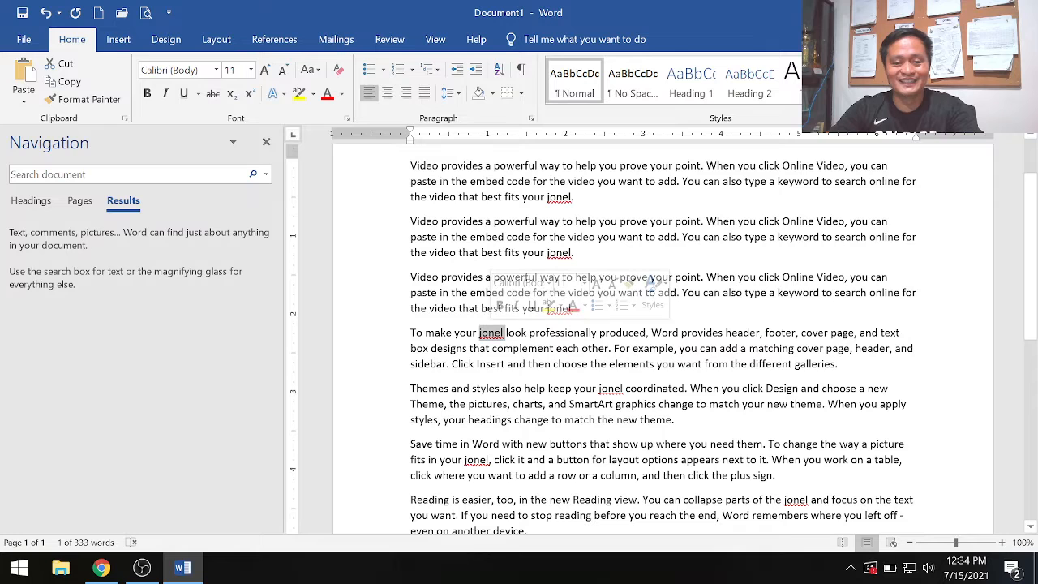
pyautogui.doubleClick(611, 388)
pyautogui.scroll(-2, 611, 389)
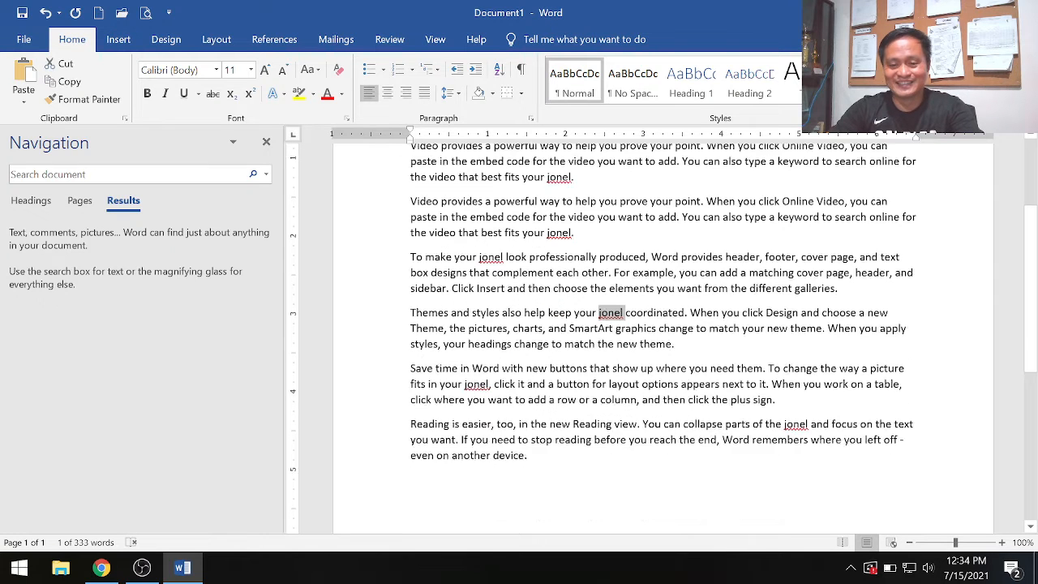
pyautogui.doubleClick(795, 422)
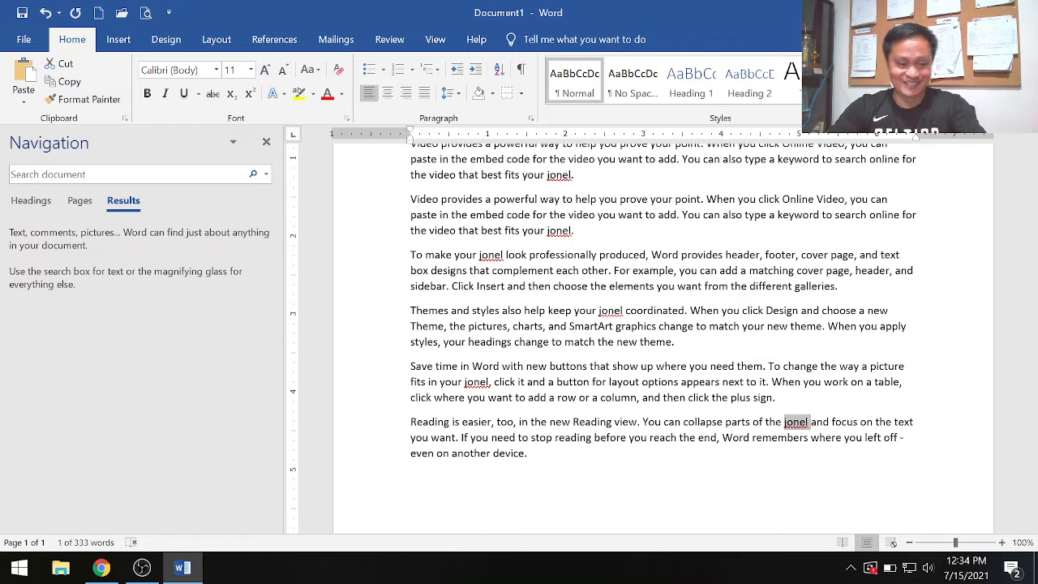
# - Switch to Chrome, open the Spell Check lesson under Editing Documents and read the steps for checking spelling and grammar
pyautogui.click(106, 569)
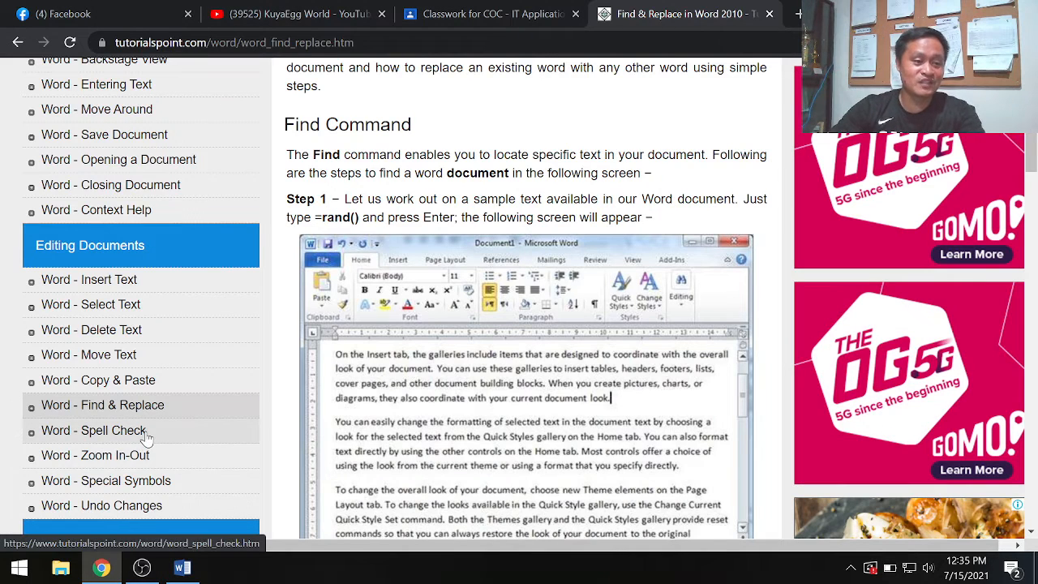
pyautogui.click(152, 437)
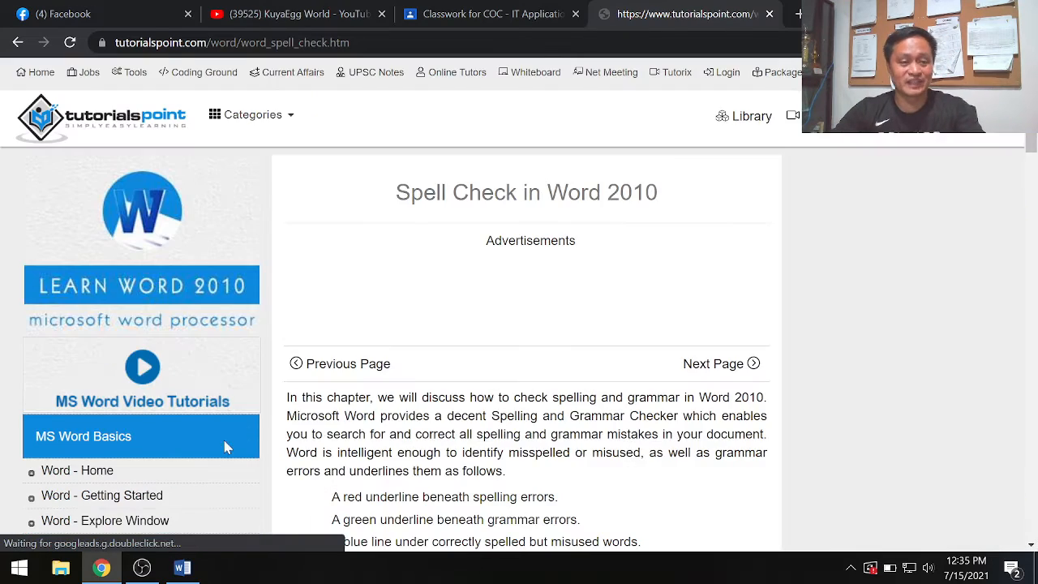
pyautogui.scroll(-4, 618, 417)
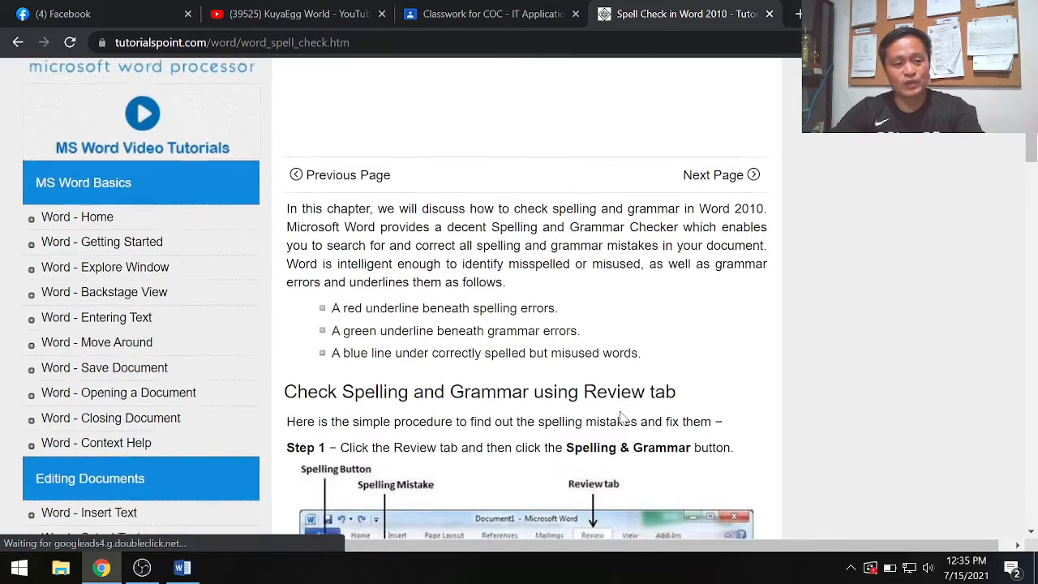
pyautogui.scroll(-2, 621, 417)
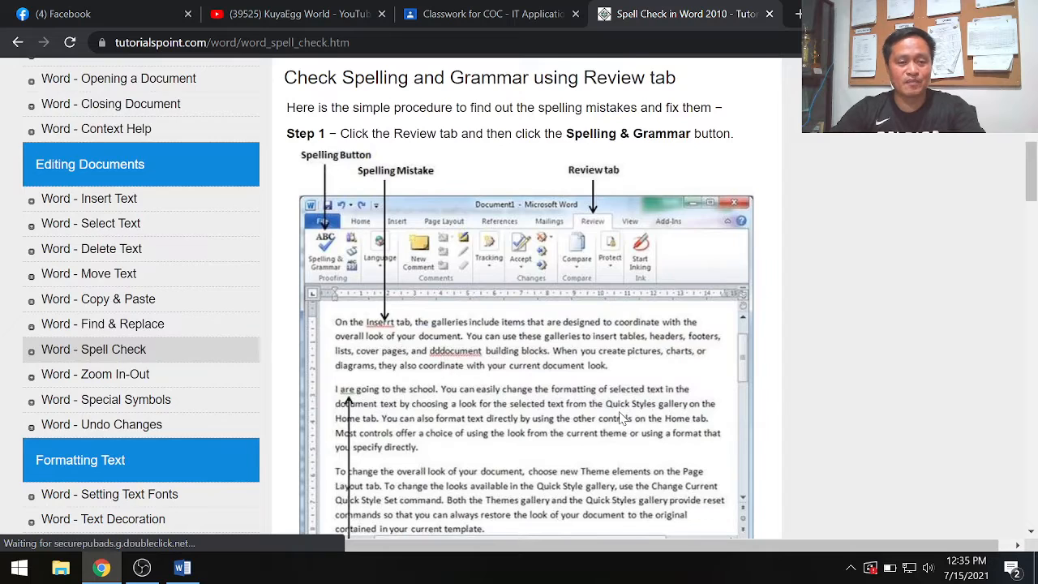
pyautogui.scroll(-2, 621, 417)
pyautogui.scroll(1, 616, 417)
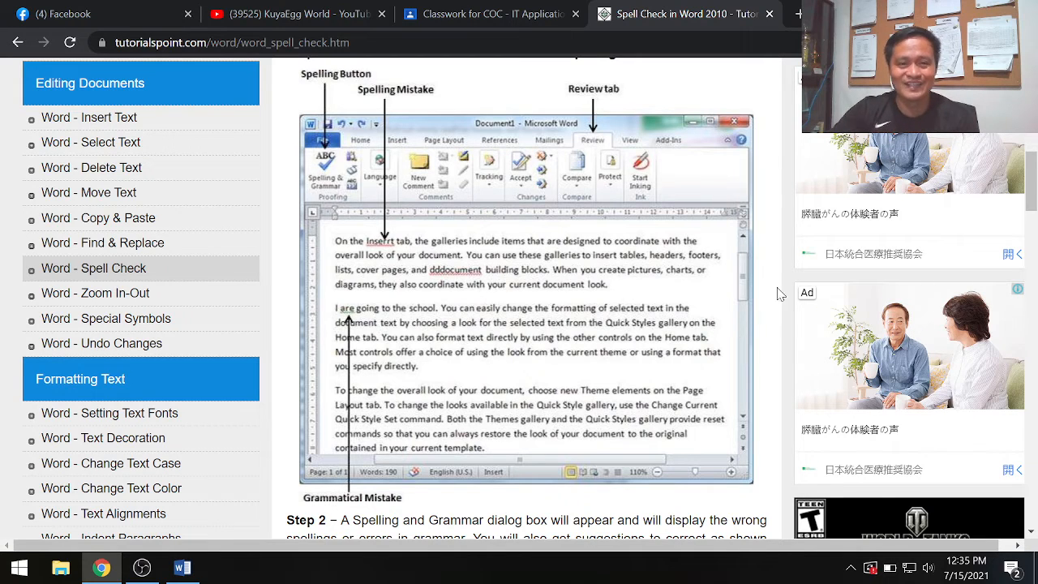
# - Switch to the Word document, run the Spelling & Grammar check, look over the flagged words, and close the Navigation and Proofing panes
pyautogui.click(183, 567)
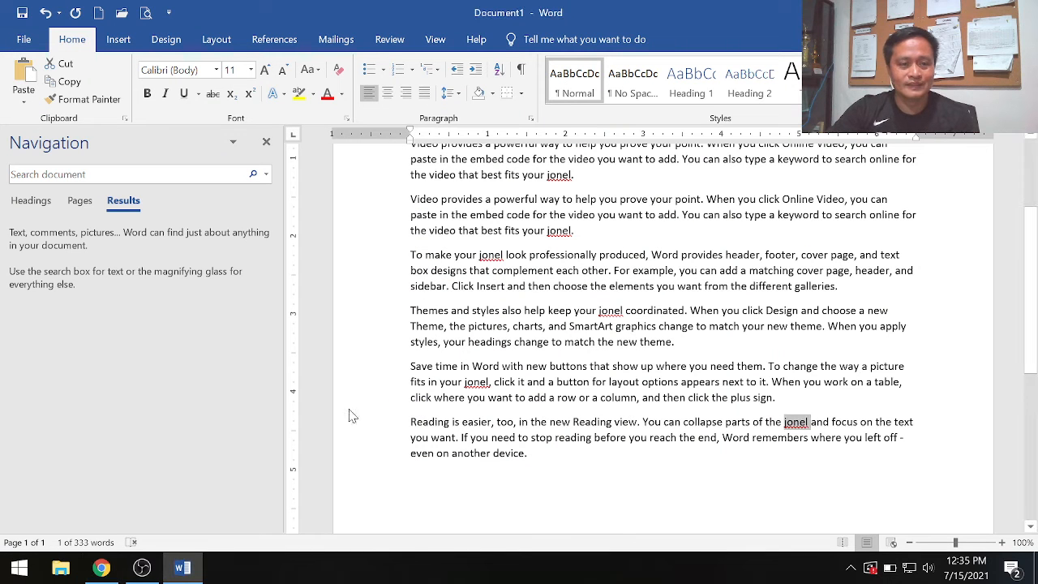
pyautogui.click(389, 39)
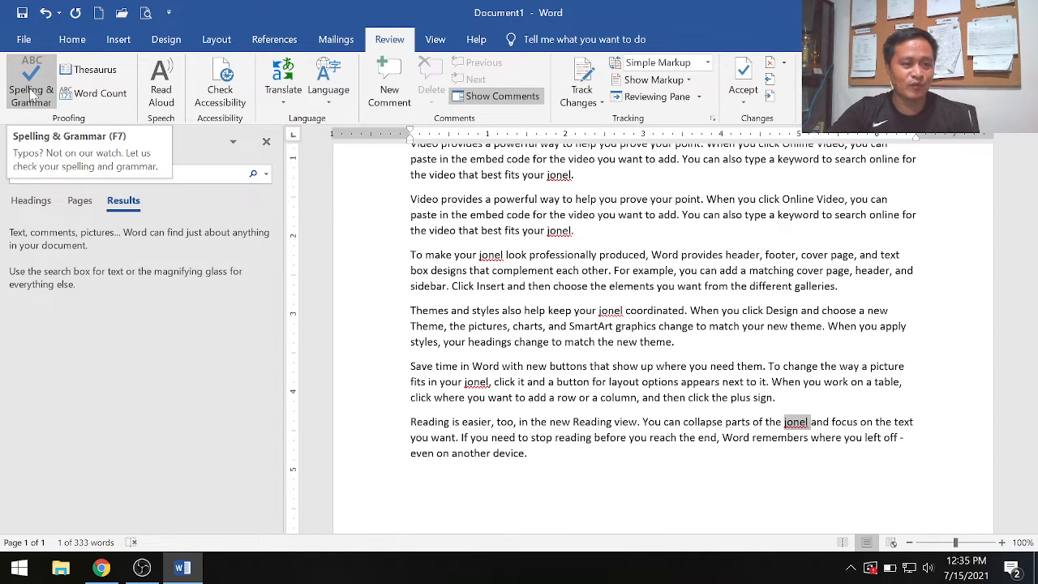
pyautogui.click(29, 89)
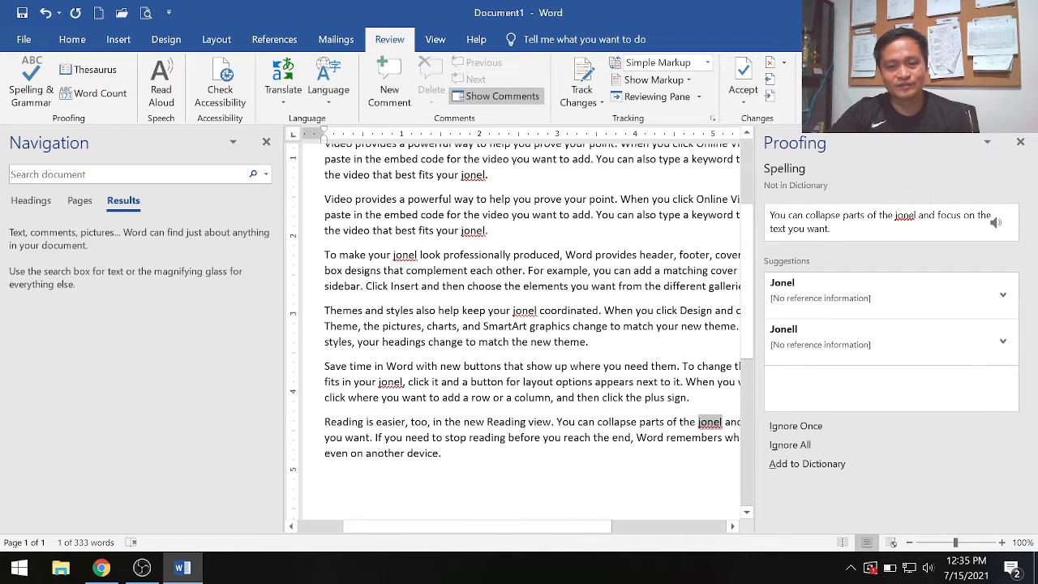
pyautogui.scroll(3, 519, 324)
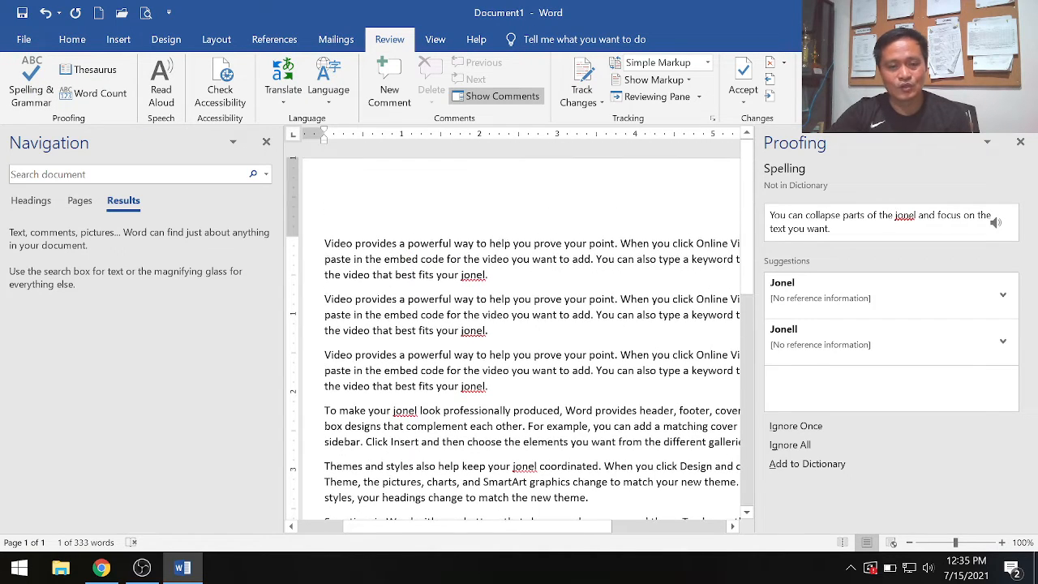
pyautogui.scroll(-2, 519, 338)
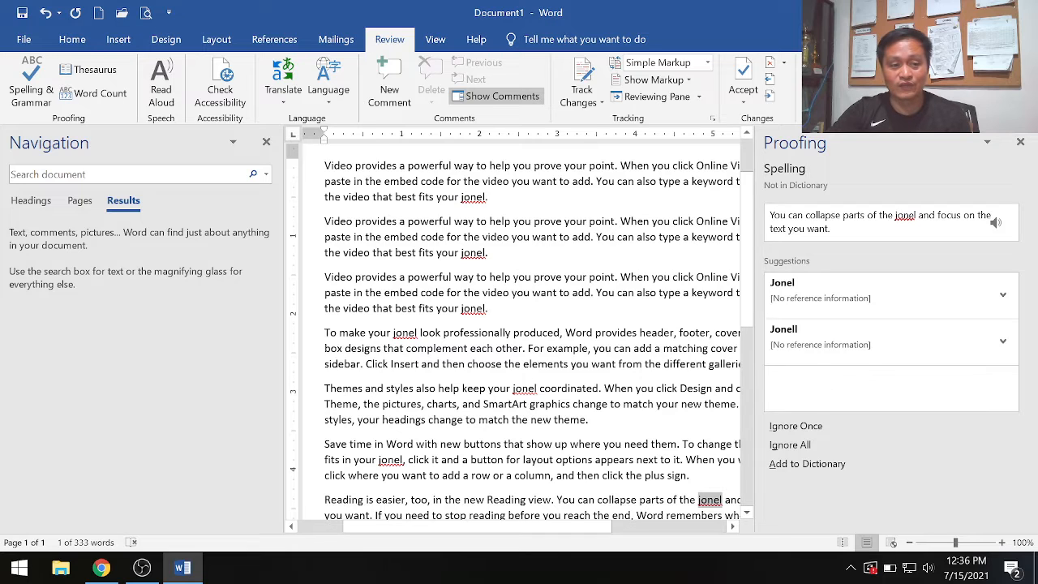
pyautogui.click(265, 143)
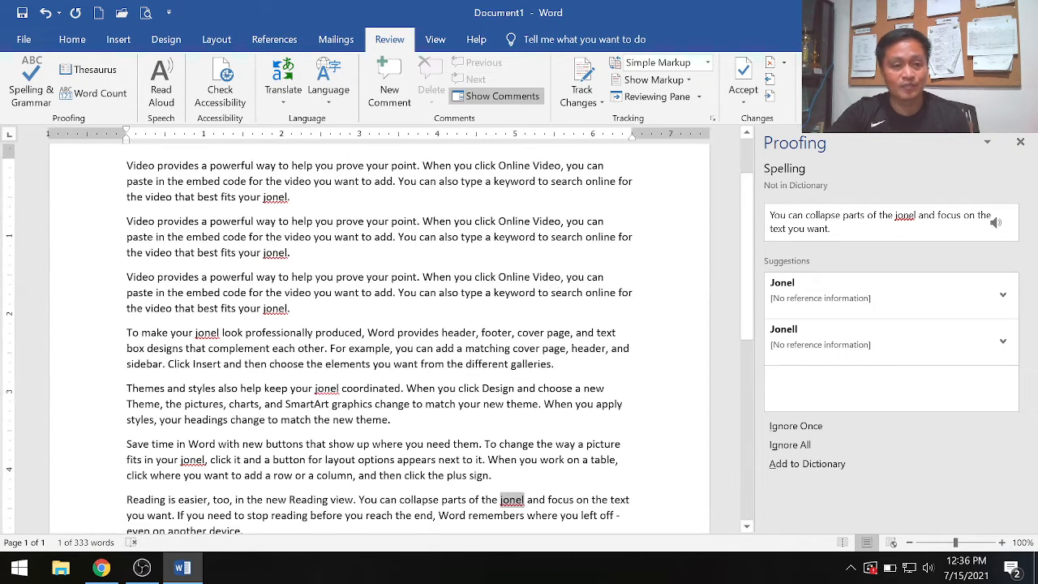
pyautogui.click(1019, 142)
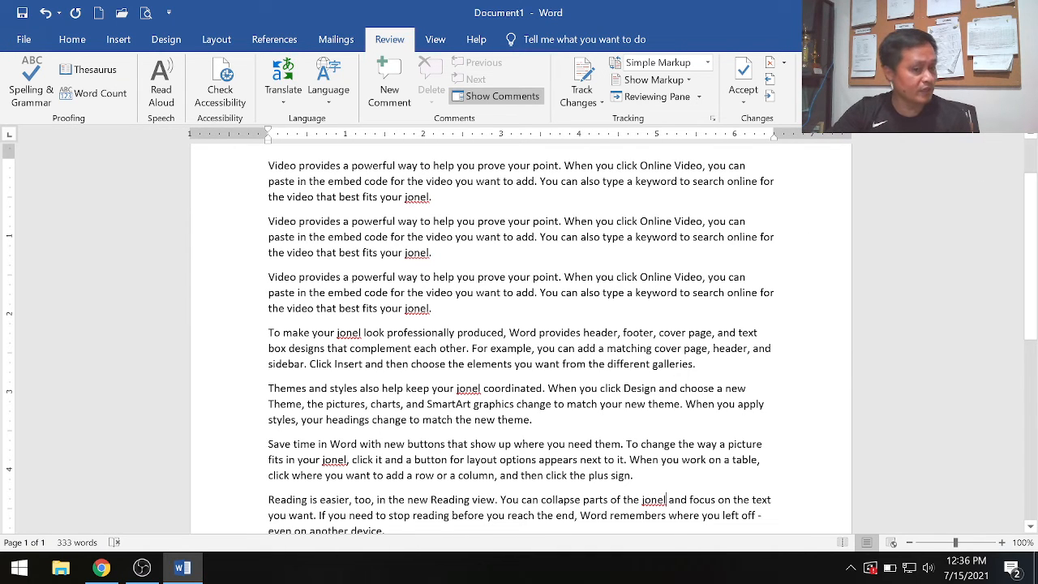
# - Rerun the Spelling & Grammar check, correct the flagged name in the last paragraph with the double-l suggestion, and examine the corrected word
pyautogui.scroll(2, 520, 338)
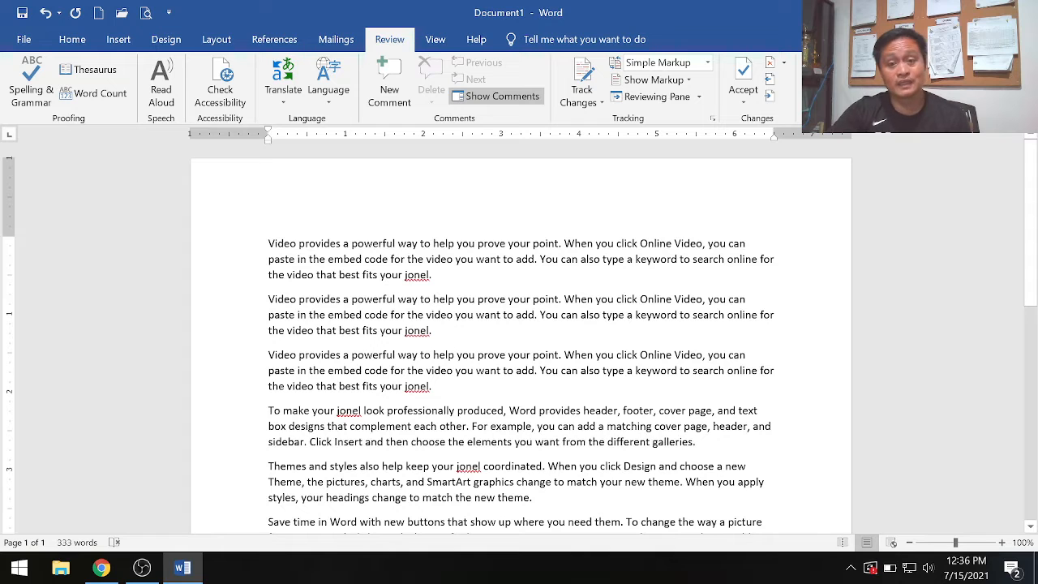
pyautogui.click(31, 89)
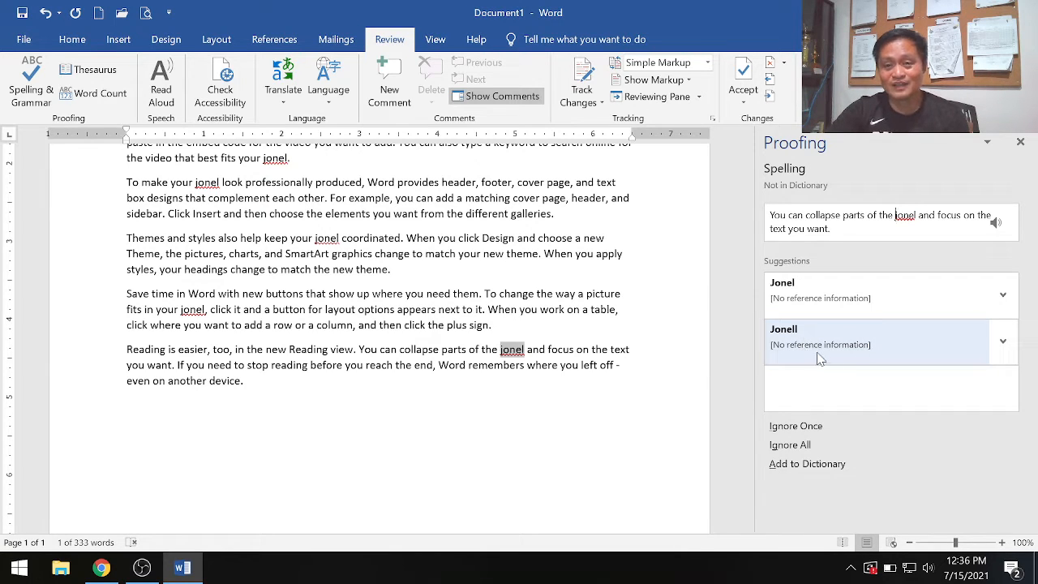
pyautogui.click(808, 342)
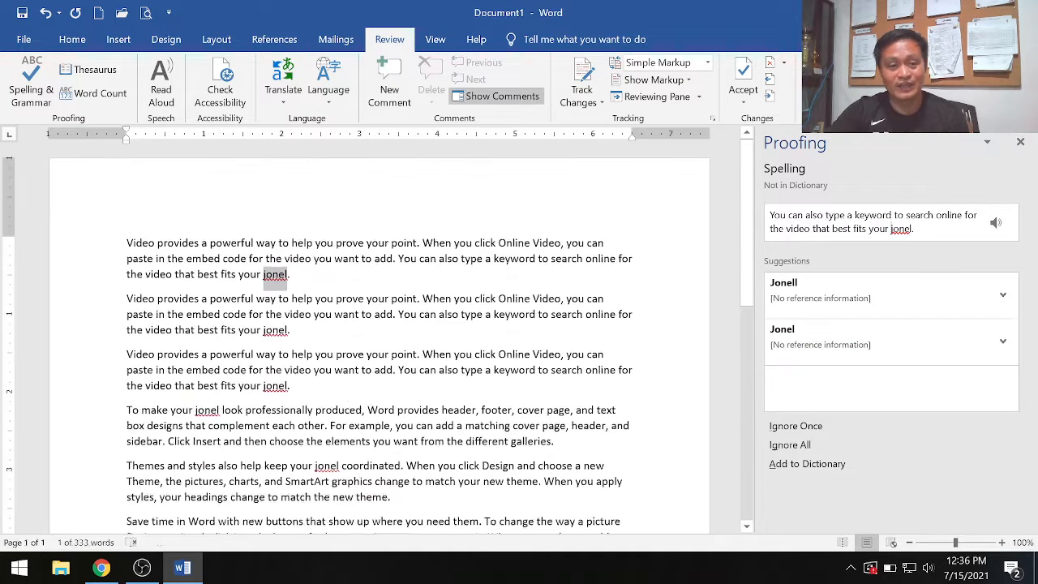
pyautogui.scroll(-3, 379, 341)
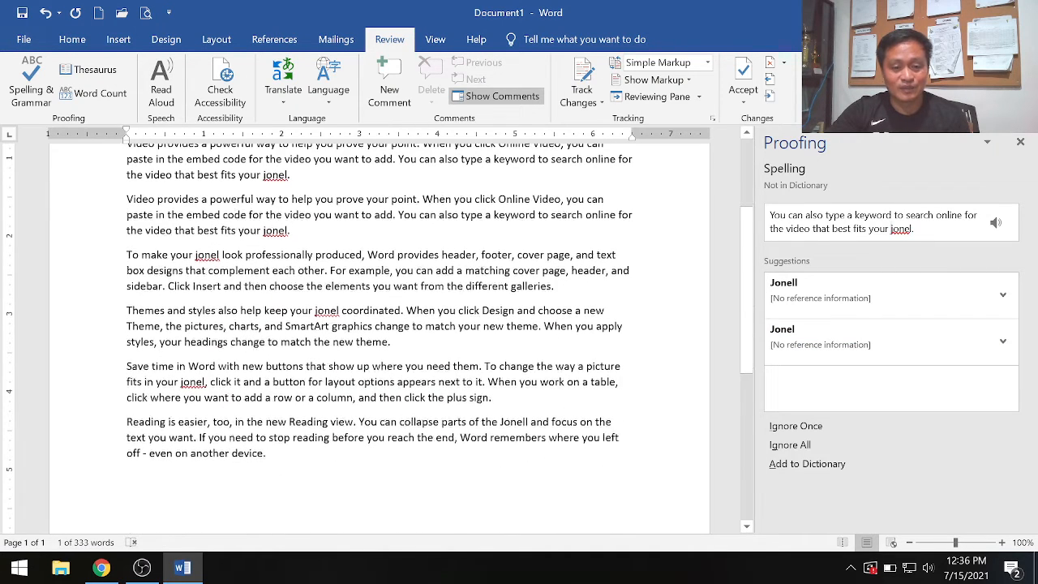
pyautogui.moveTo(500, 423); pyautogui.dragTo(528, 422)
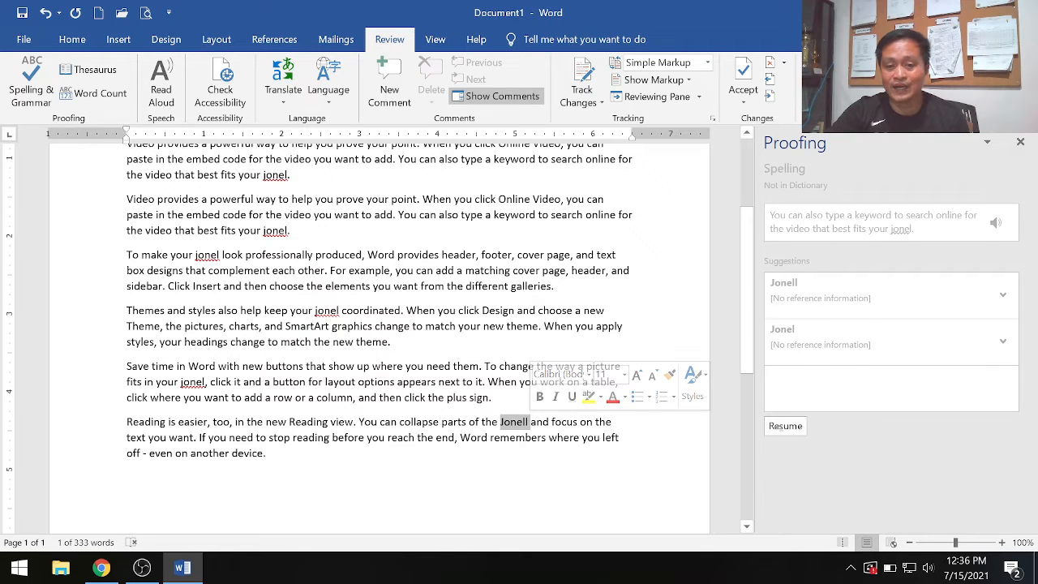
pyautogui.click(542, 459)
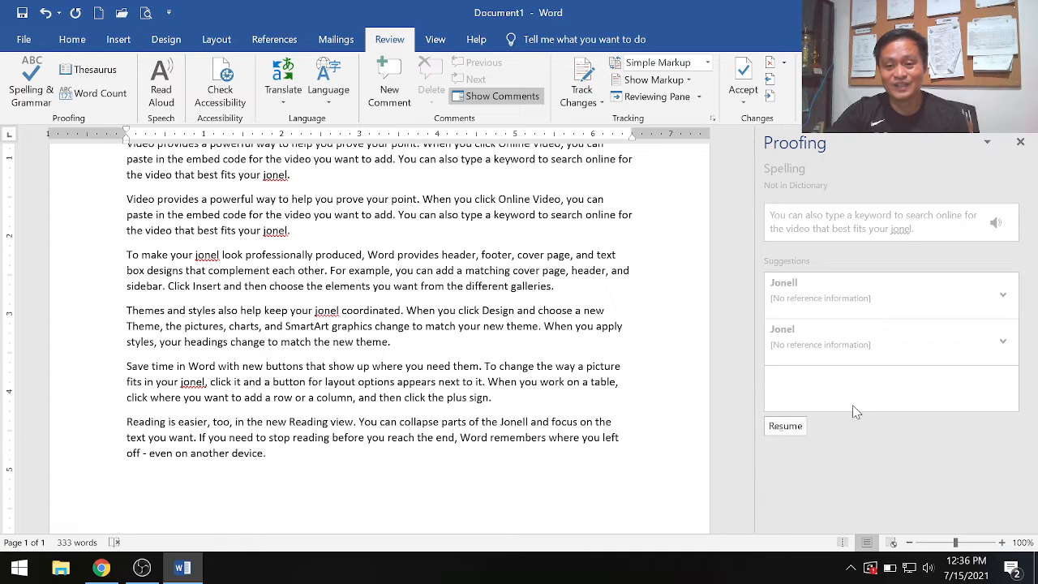
# - Resume the spelling check, change all occurrences of the flagged name to the double-l suggestion, and examine the corrected word in the first paragraph
pyautogui.click(784, 427)
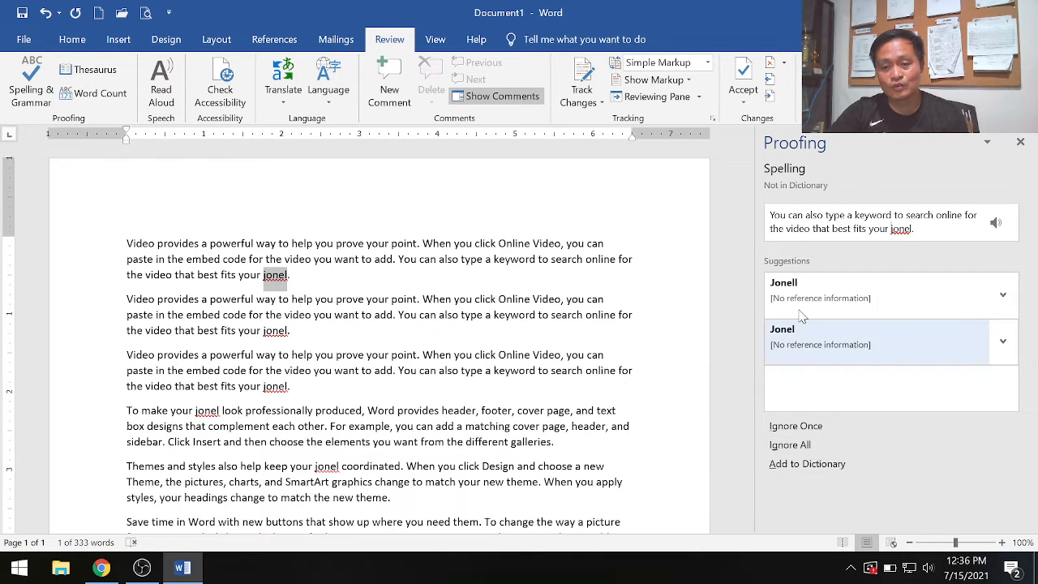
pyautogui.click(1003, 297)
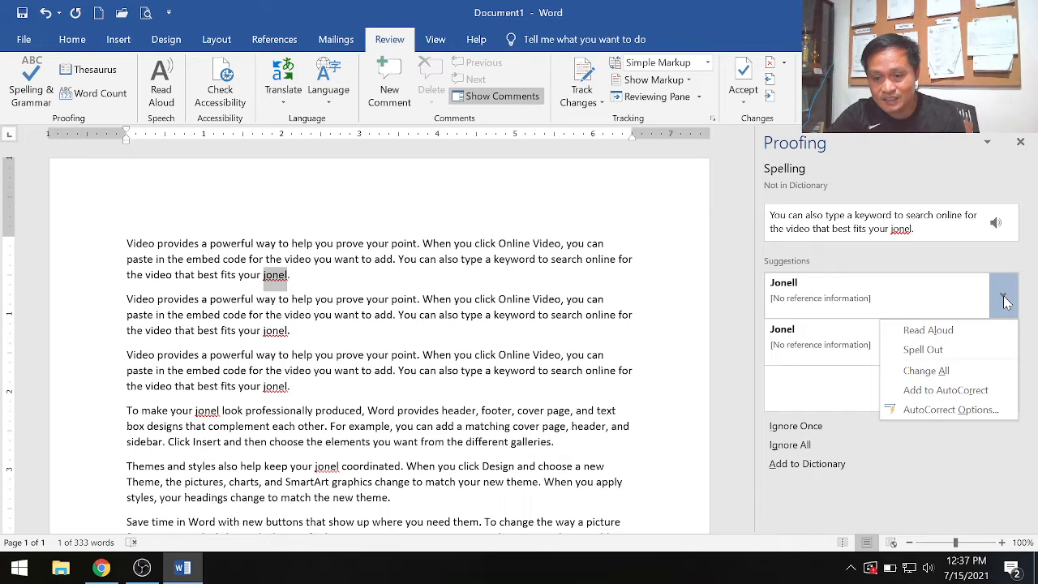
pyautogui.click(926, 371)
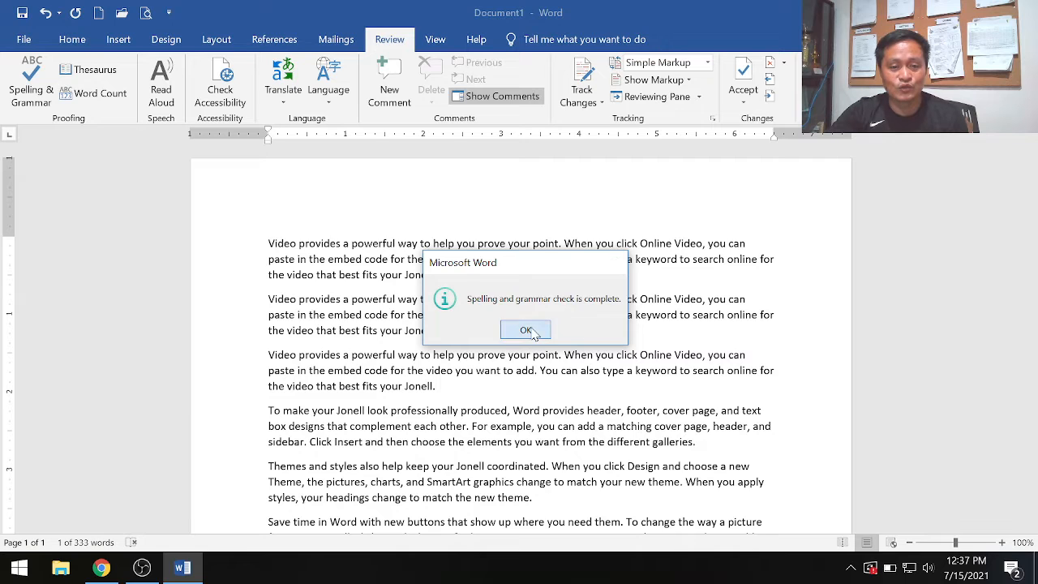
pyautogui.click(526, 331)
pyautogui.moveTo(381, 274); pyautogui.dragTo(434, 274)
pyautogui.click(435, 274)
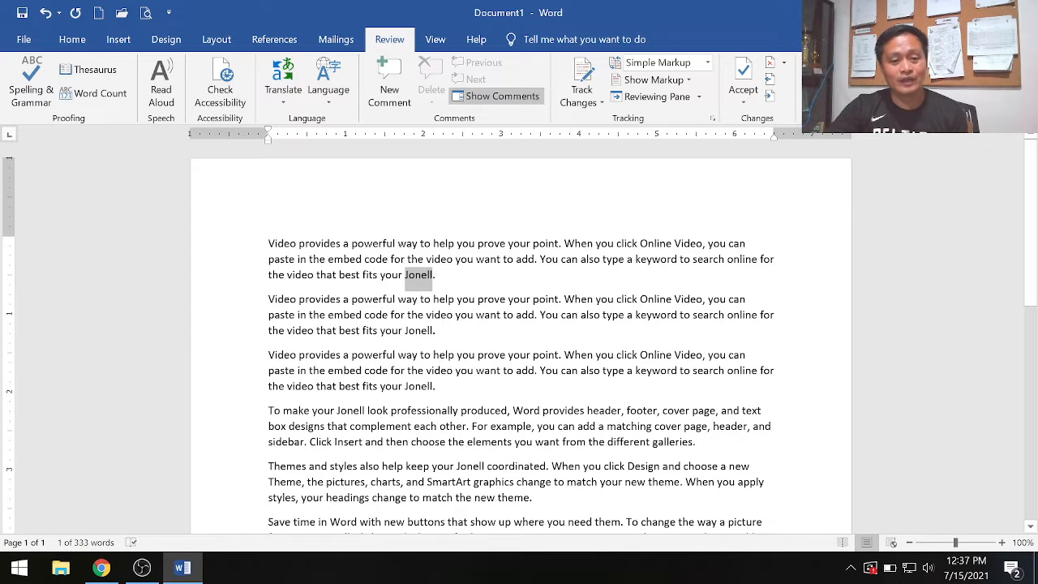
# - Look at the document's Word Count statistics and close them
pyautogui.click(548, 243)
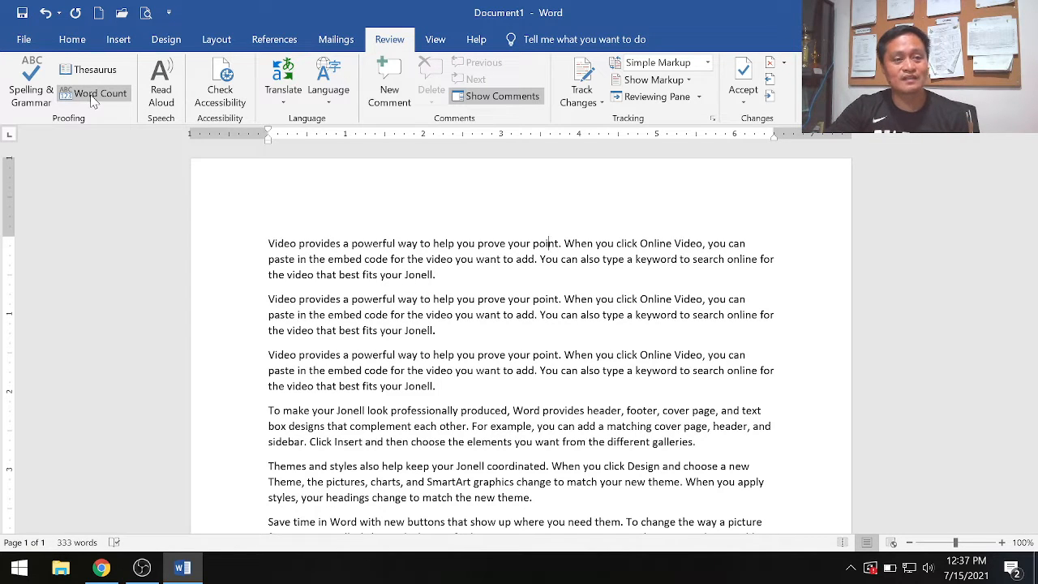
pyautogui.click(94, 97)
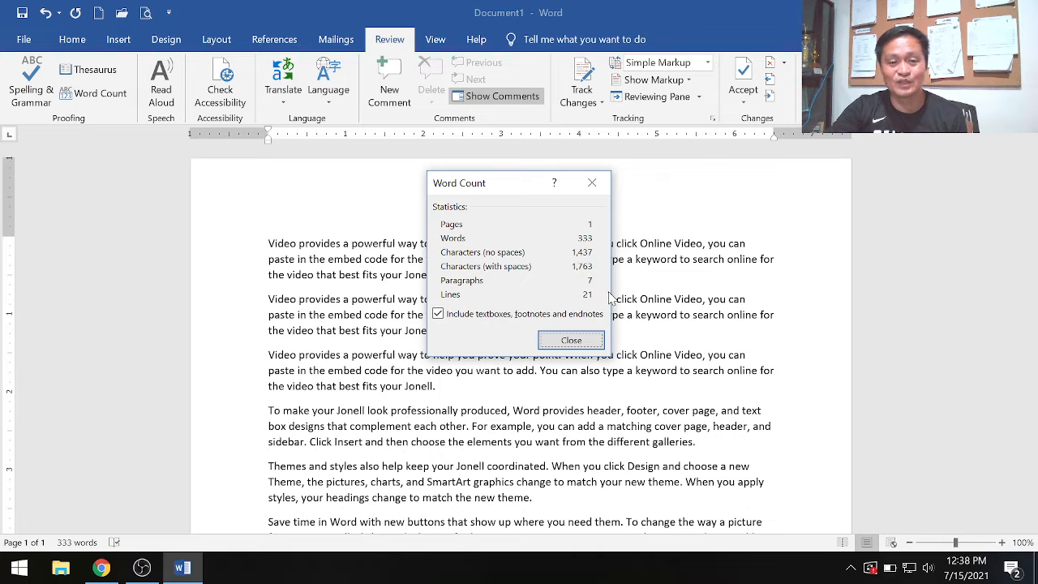
pyautogui.click(571, 340)
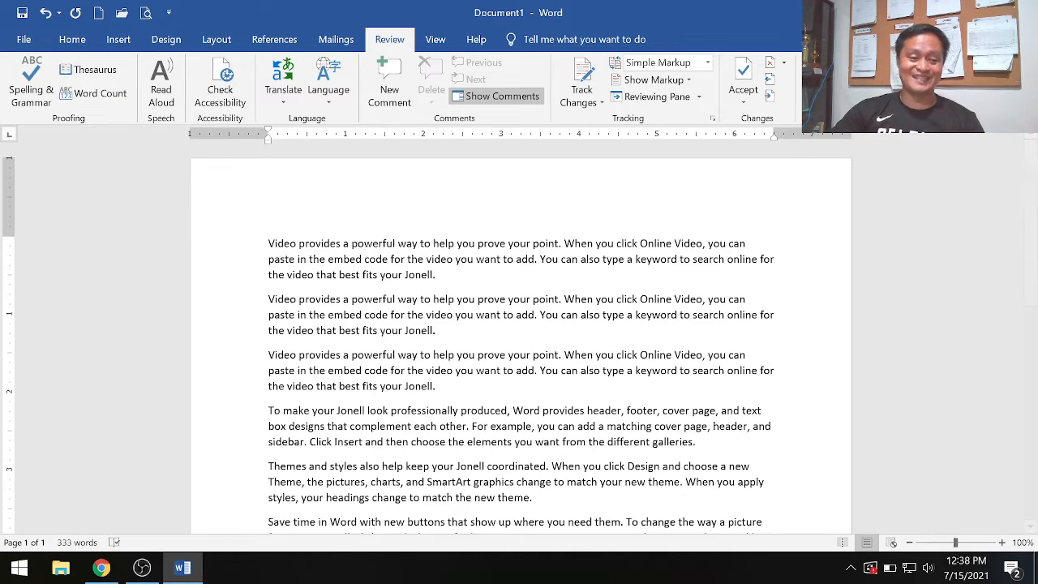
# - Switch to Chrome, open the Zoom In-Out lesson under Editing Documents and read its introduction
pyautogui.click(101, 567)
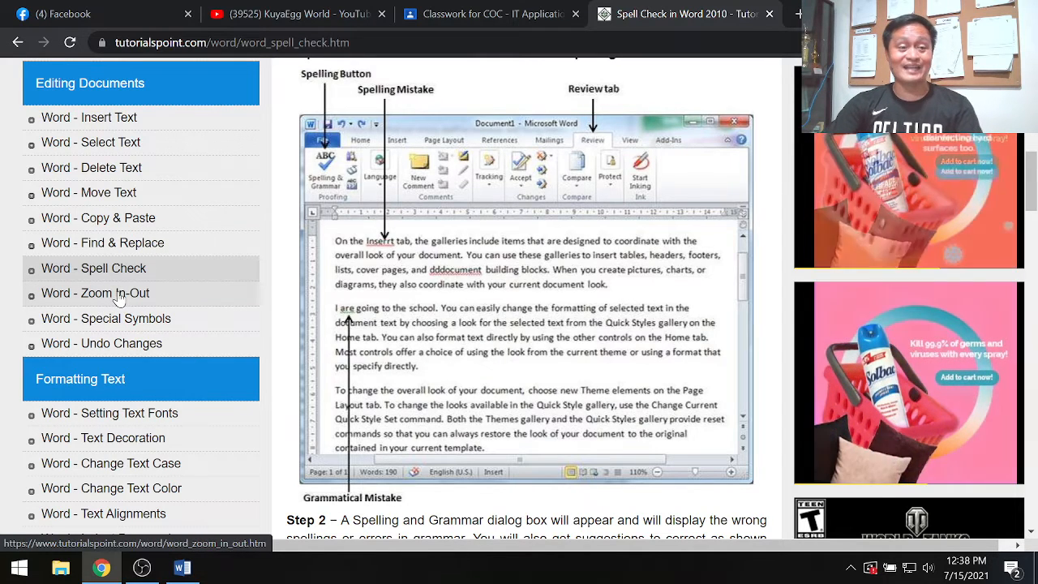
pyautogui.click(119, 300)
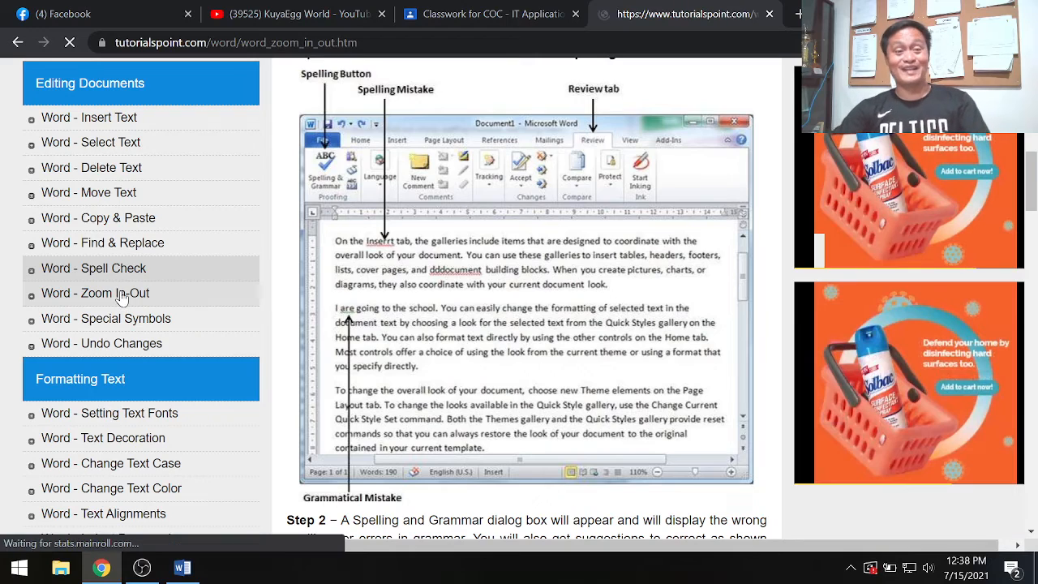
pyautogui.scroll(-3, 509, 329)
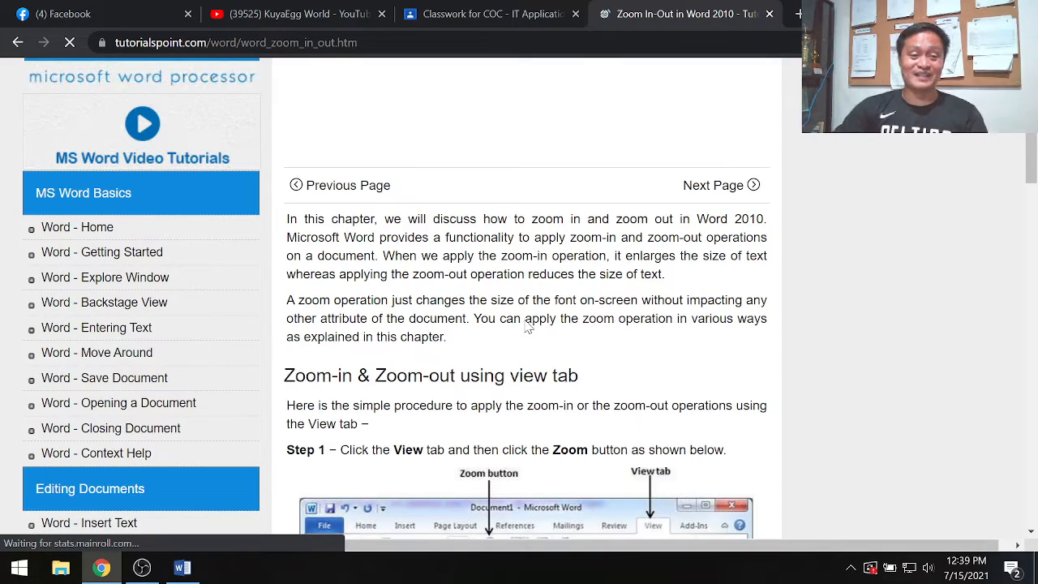
# - Switch to the Word document and enlarge the page view to 180%
pyautogui.click(182, 567)
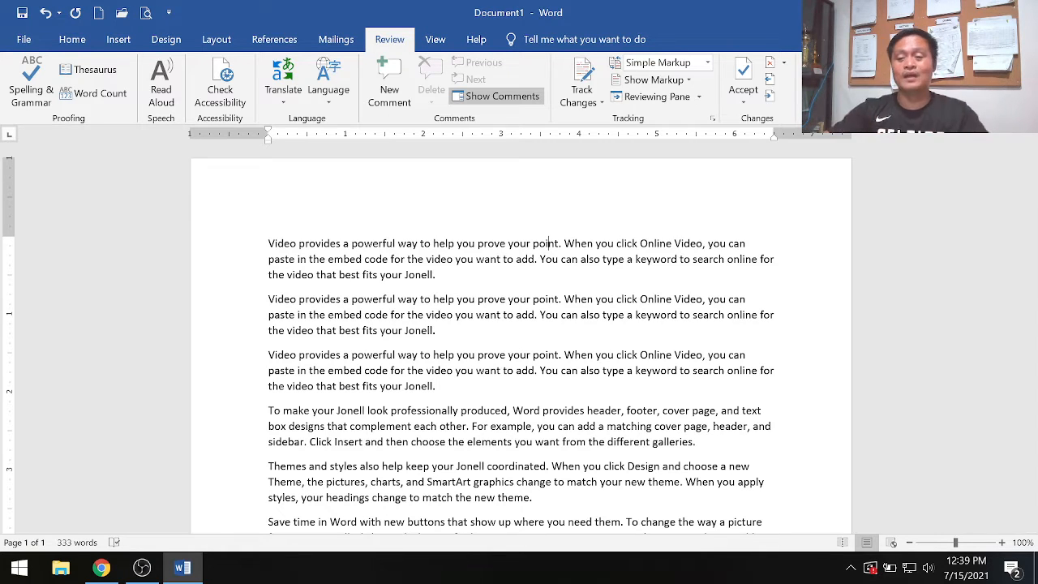
pyautogui.click(1003, 543)
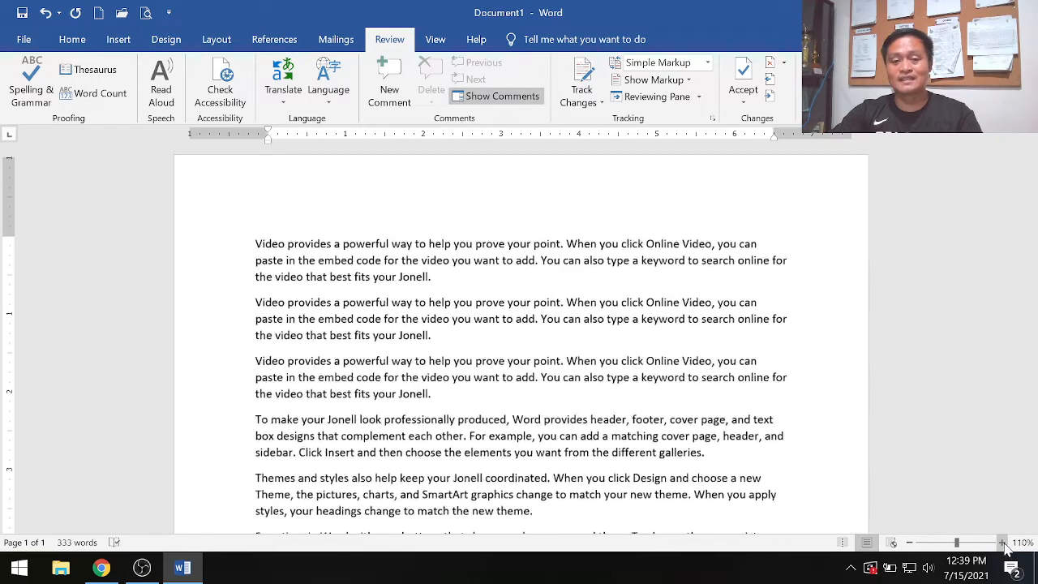
pyautogui.click(1002, 543)
pyautogui.click(1002, 543)
pyautogui.click(1002, 543)
pyautogui.click(1002, 543)
pyautogui.click(1003, 543)
pyautogui.click(1003, 543)
pyautogui.click(1003, 543)
pyautogui.click(1003, 543)
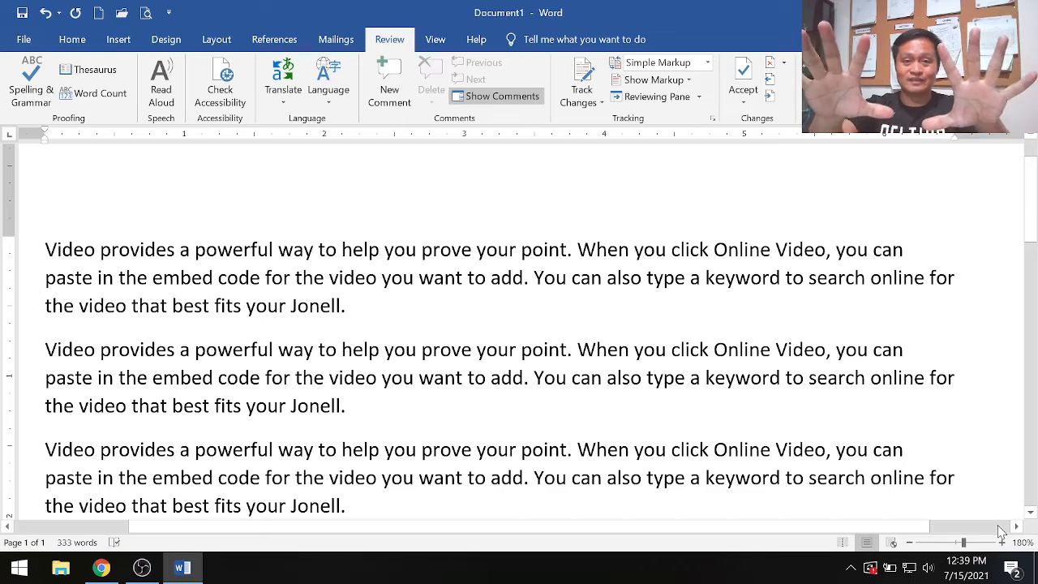
# - Zoom the document out to 30% so the whole page is shown small
pyautogui.click(909, 543)
pyautogui.click(910, 543)
pyautogui.click(910, 543)
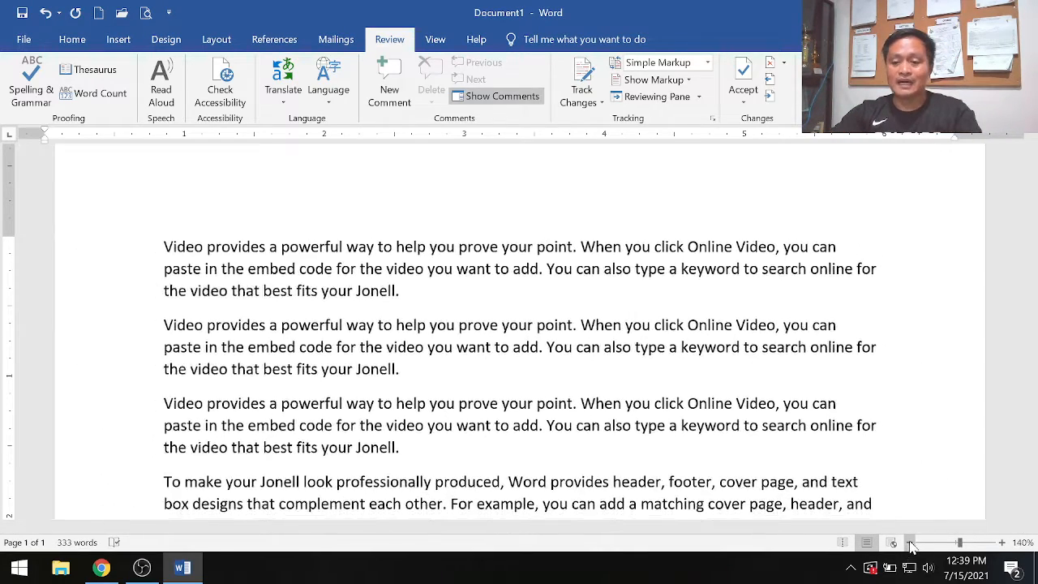
pyautogui.click(909, 543)
pyautogui.click(909, 543)
pyautogui.click(909, 544)
pyautogui.click(909, 543)
pyautogui.click(910, 543)
pyautogui.click(910, 543)
pyautogui.click(909, 543)
pyautogui.click(910, 544)
pyautogui.click(909, 543)
pyautogui.click(910, 543)
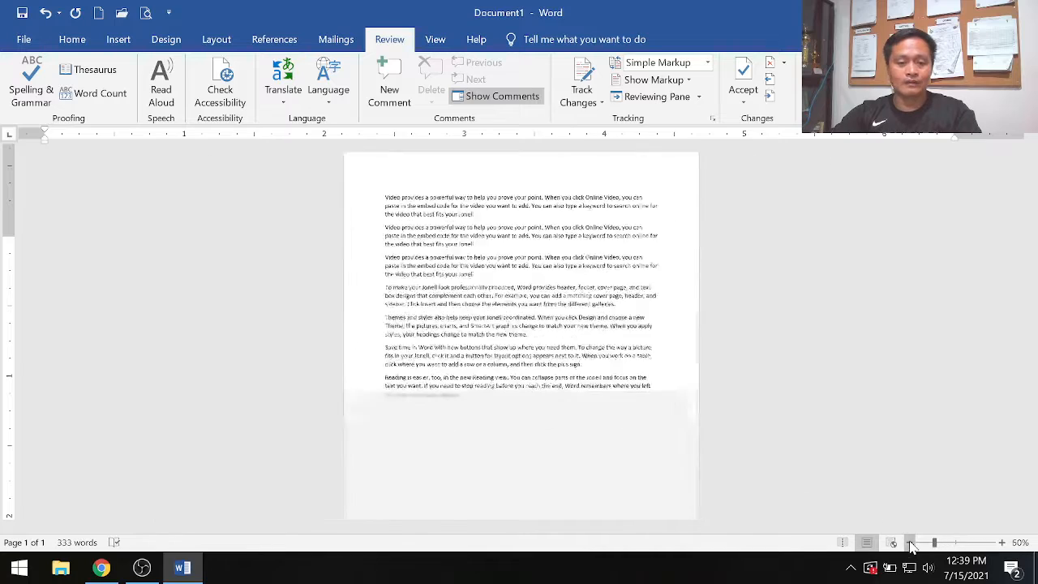
pyautogui.click(909, 543)
pyautogui.click(910, 543)
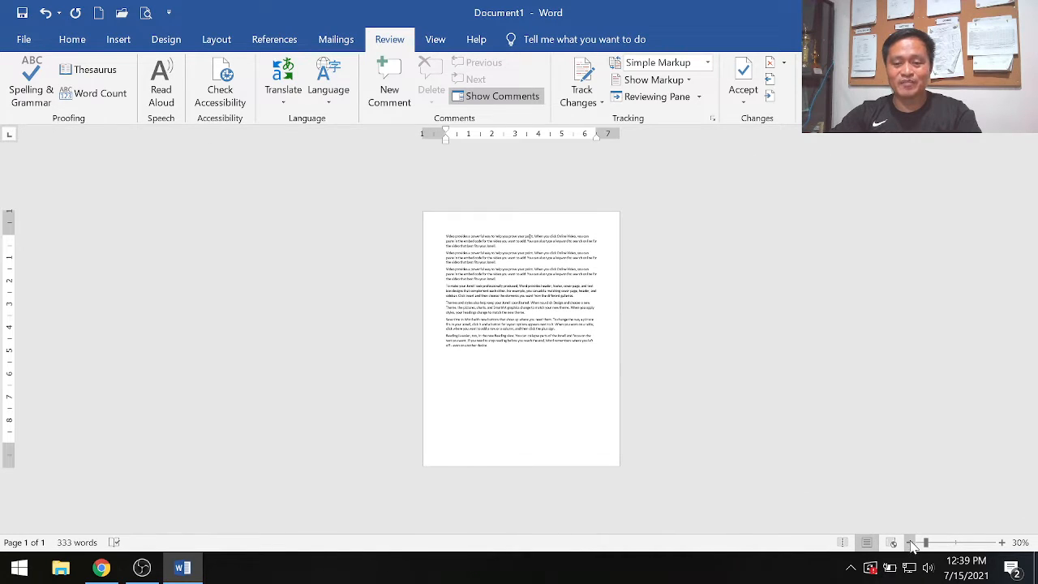
# - Bring the document's zoom level up to 60%
pyautogui.click(1002, 544)
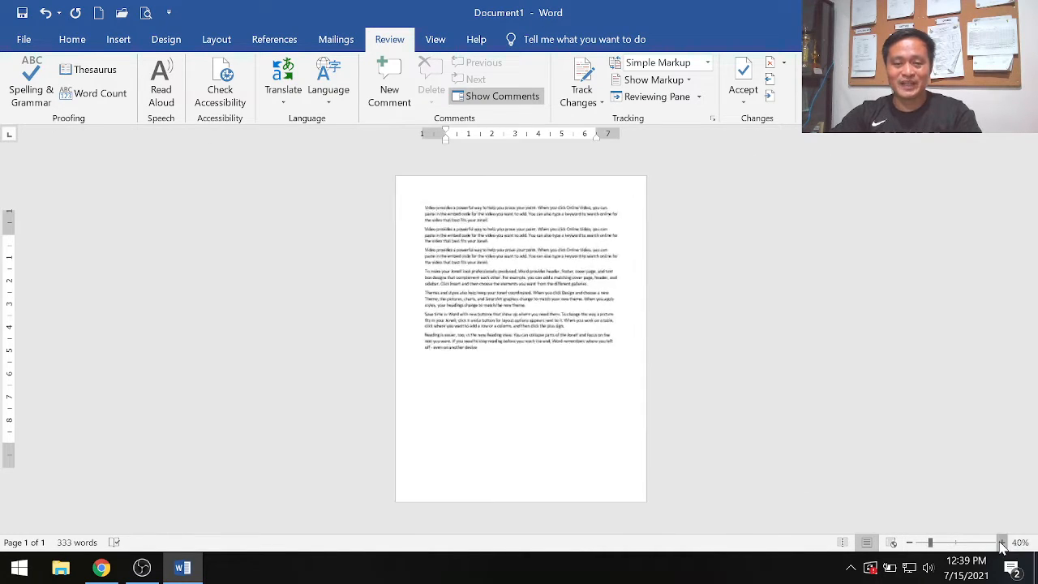
pyautogui.click(1002, 543)
pyautogui.click(1002, 543)
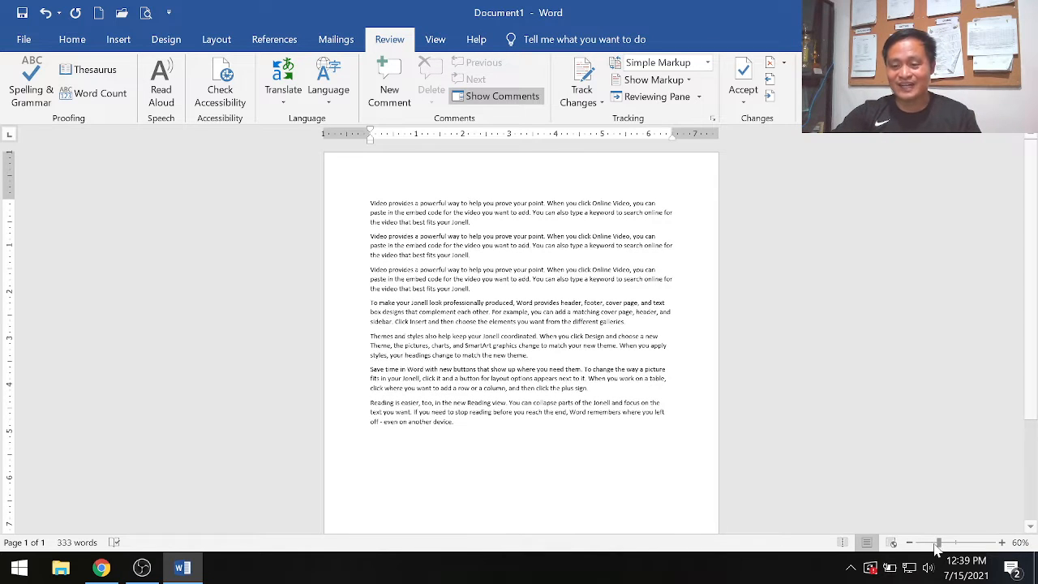
pyautogui.moveTo(940, 548)
pyautogui.mouseDown()
pyautogui.moveTo(967, 551)
pyautogui.moveTo(926, 551)
pyautogui.moveTo(969, 550)
pyautogui.moveTo(939, 550)
pyautogui.mouseUp()
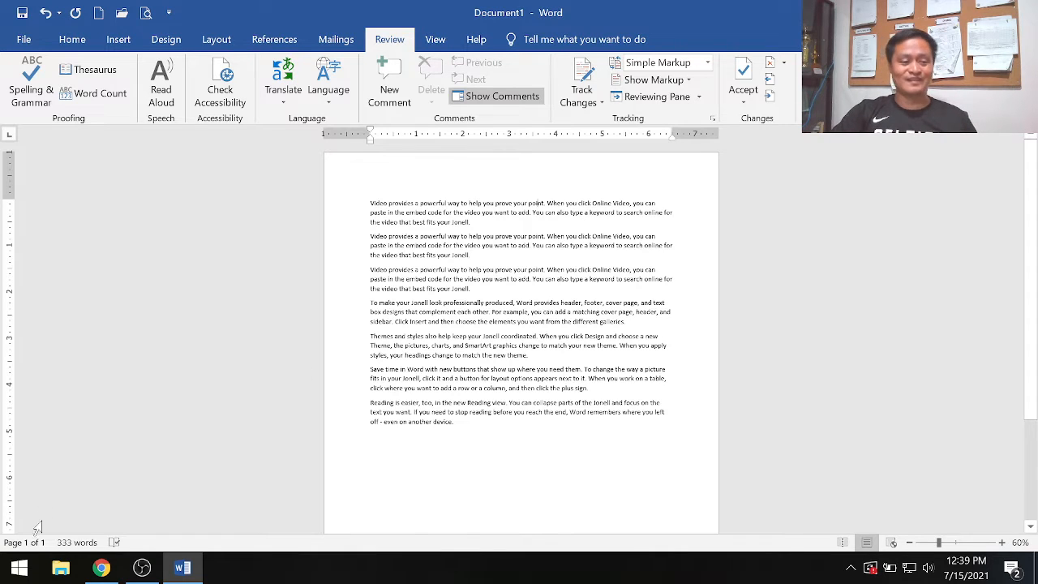
pyautogui.click(71, 42)
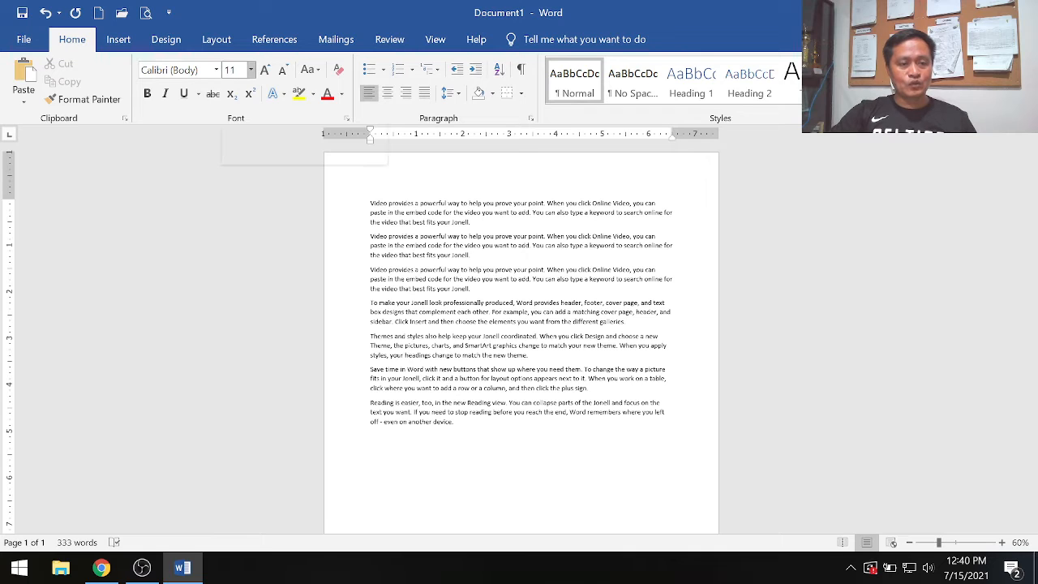
pyautogui.click(251, 71)
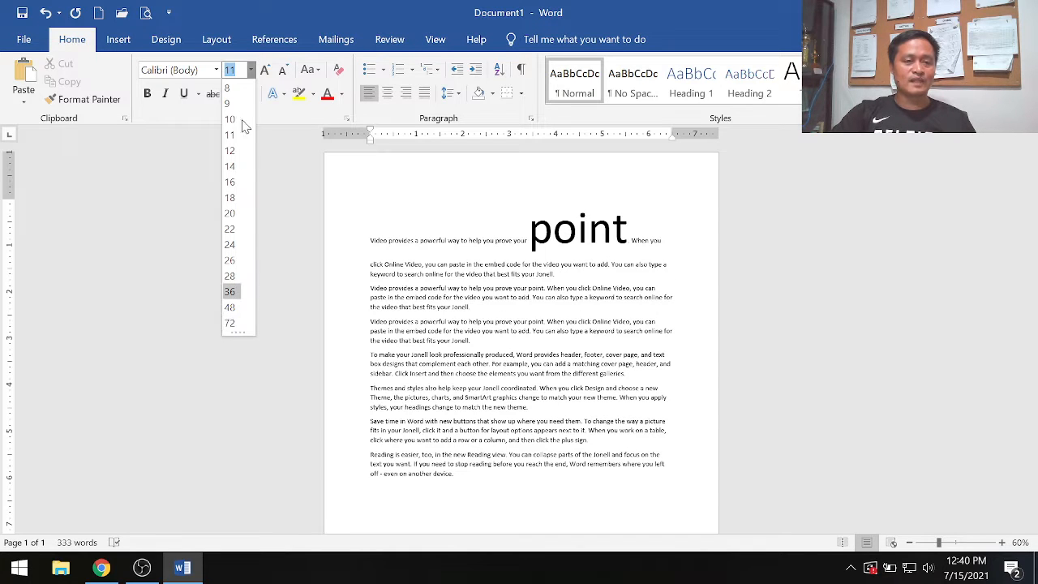
pyautogui.click(283, 204)
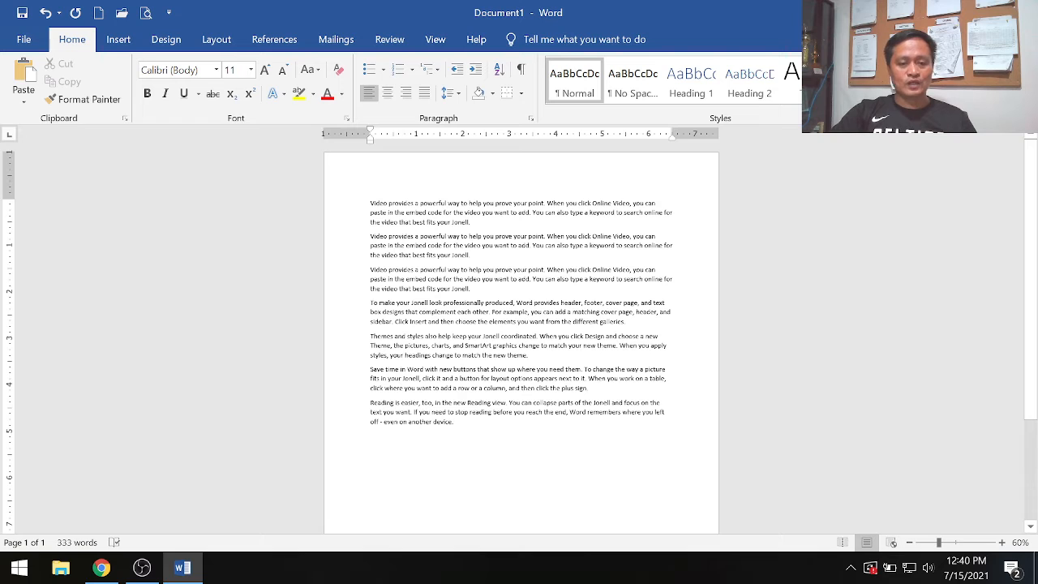
# - Set the font size of all seven paragraphs to 12 and justify the text
pyautogui.moveTo(371, 202); pyautogui.dragTo(458, 422)
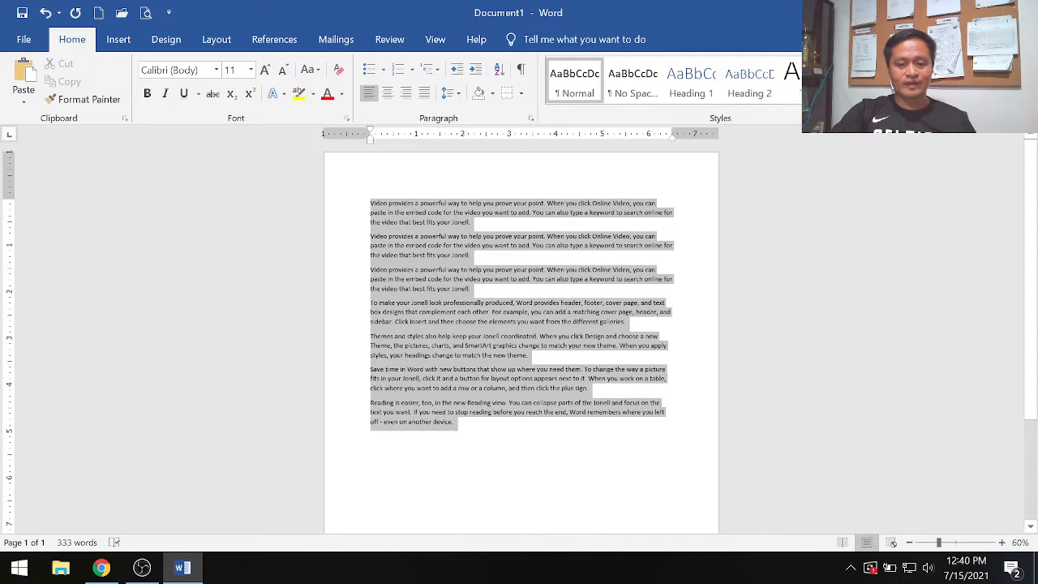
pyautogui.click(251, 70)
pyautogui.click(231, 151)
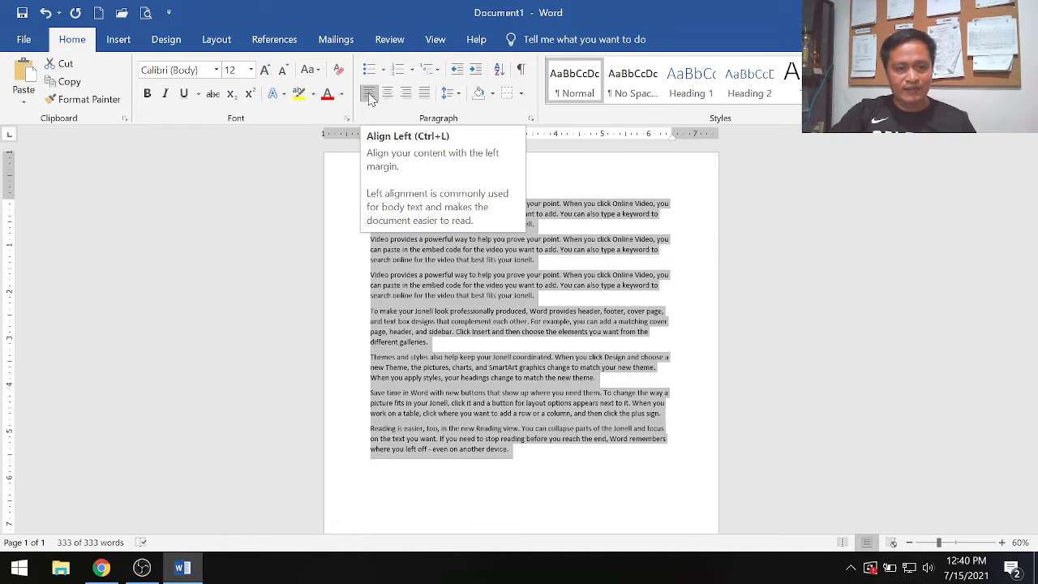
pyautogui.click(424, 95)
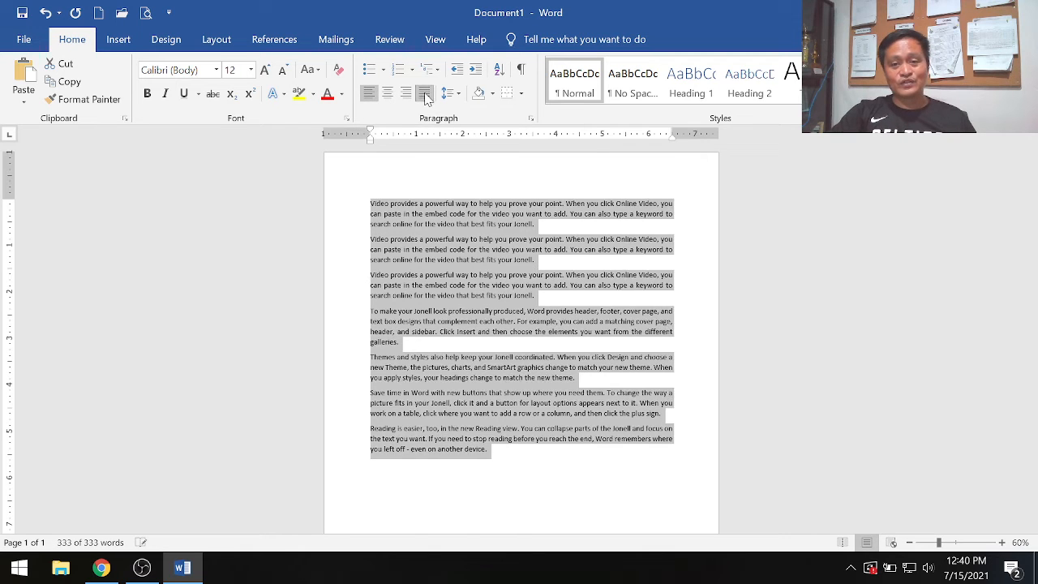
# - Change the font of the whole document text to Century Gothic and deselect the text
pyautogui.click(217, 70)
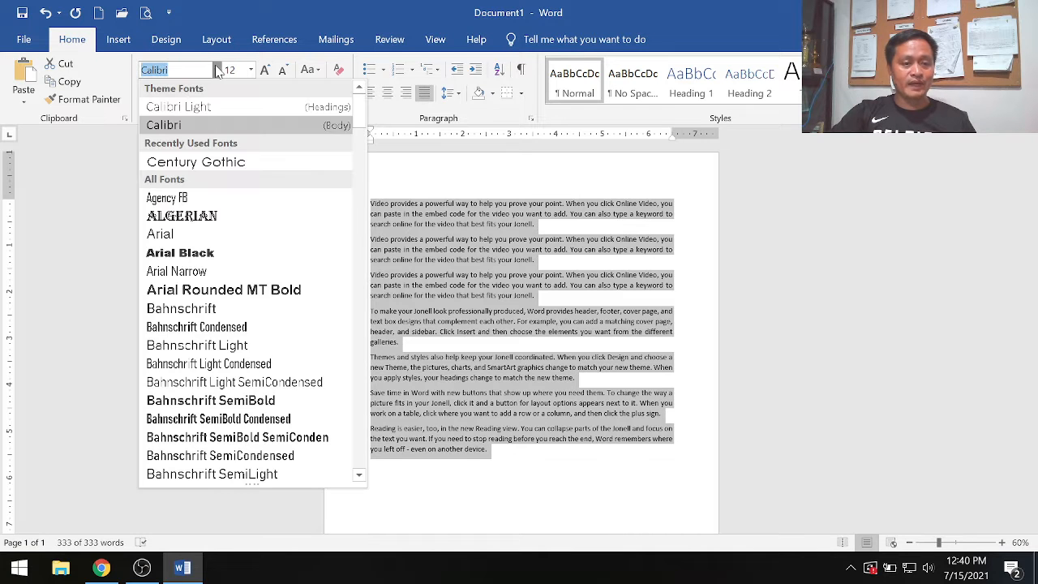
pyautogui.click(237, 163)
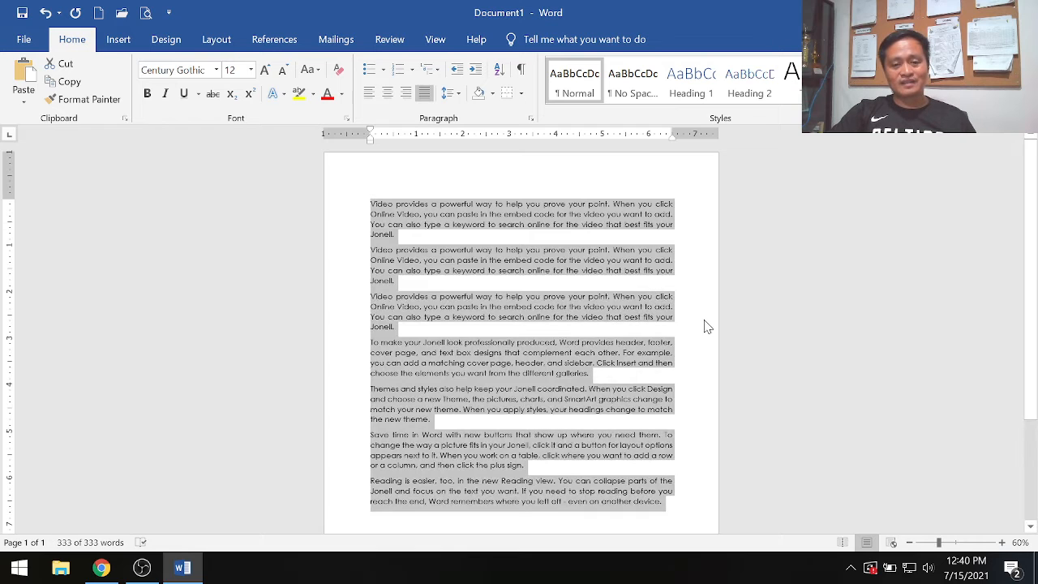
pyautogui.click(705, 325)
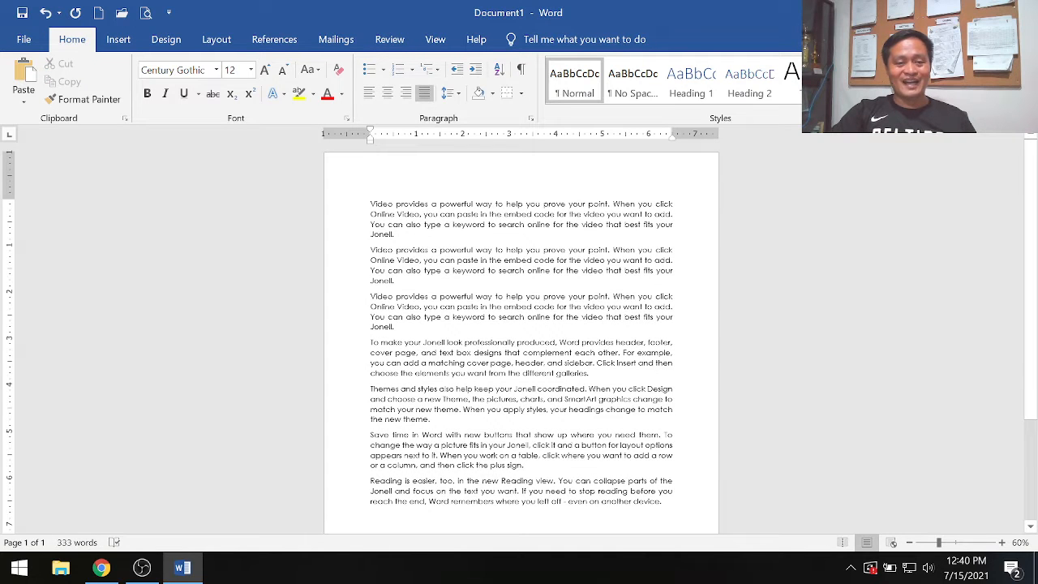
# - Italicize the entire document text and make the first word, "Video", bold
pyautogui.moveTo(370, 204); pyautogui.dragTo(664, 503)
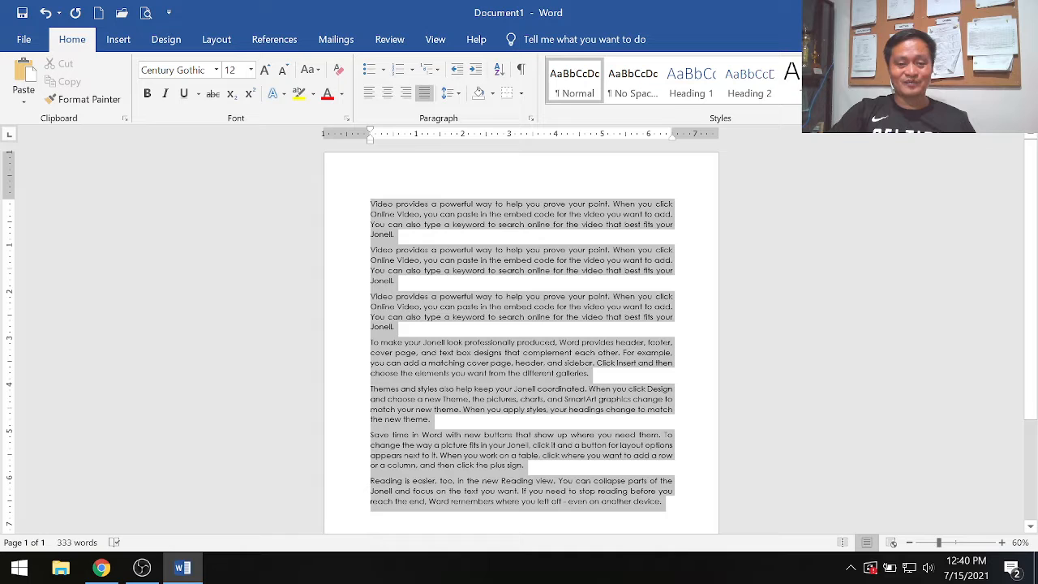
pyautogui.click(165, 93)
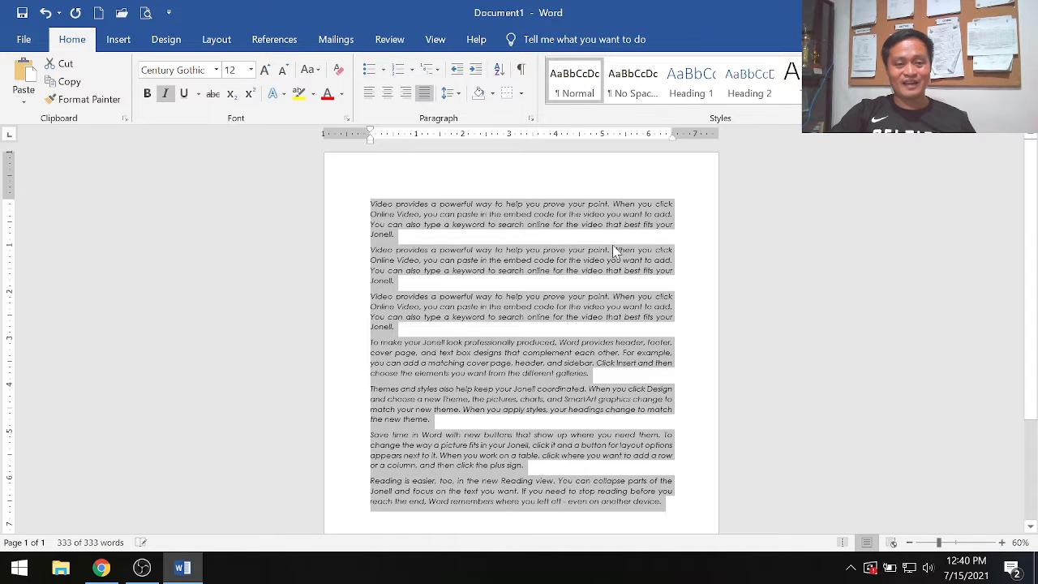
pyautogui.click(634, 283)
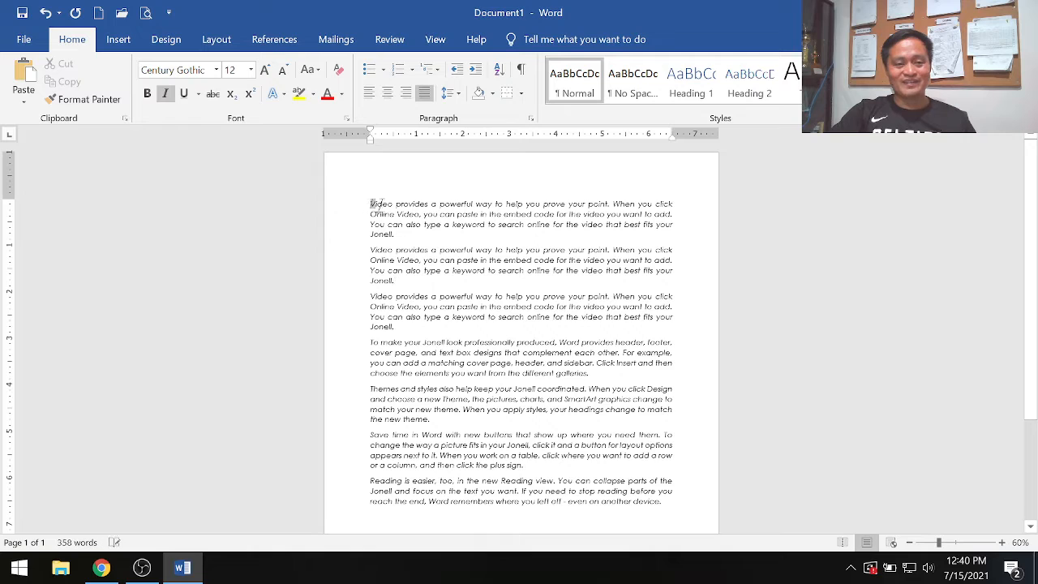
pyautogui.click(147, 95)
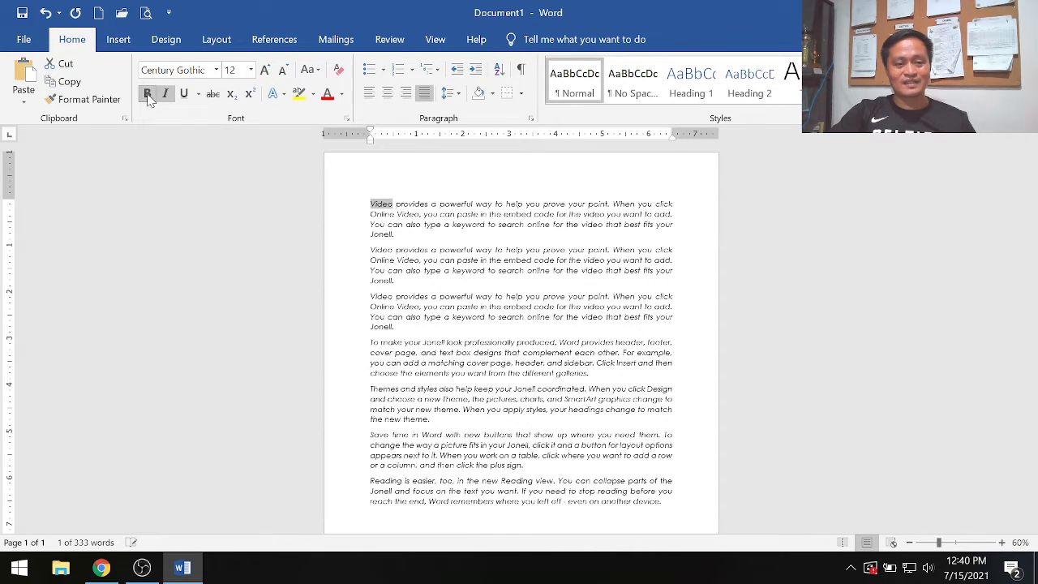
pyautogui.click(403, 235)
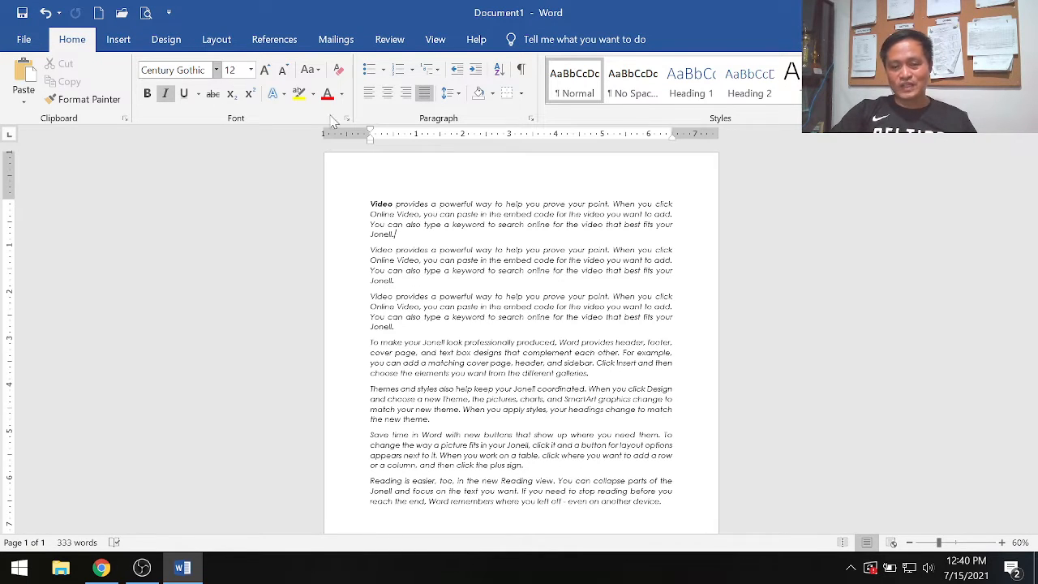
# - Zoom the document in to 130% to view the formatted text
pyautogui.click(1002, 543)
pyautogui.click(1002, 542)
pyautogui.click(1002, 542)
pyautogui.click(1002, 543)
pyautogui.click(1002, 542)
pyautogui.click(1002, 542)
pyautogui.click(1001, 542)
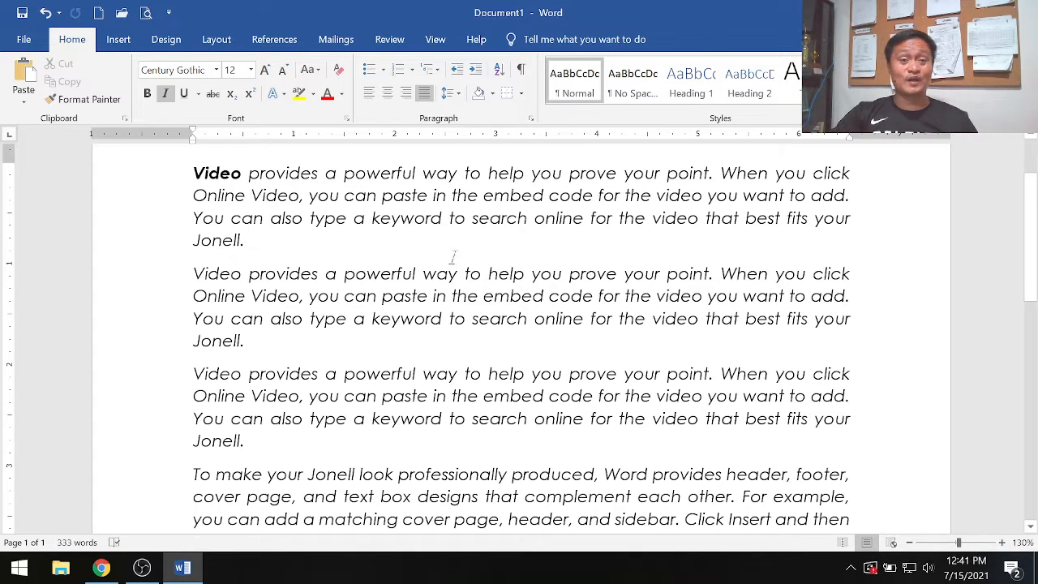
# - Switch to Chrome, open the Word - Special Symbols lesson and read how to insert a special symbol
pyautogui.click(101, 567)
pyautogui.scroll(-4, 173, 420)
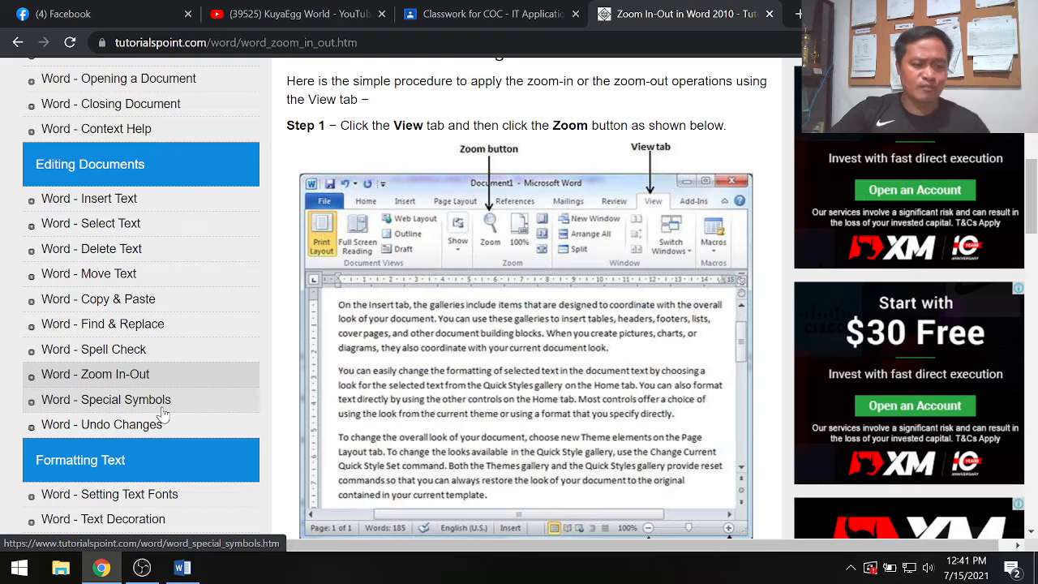
pyautogui.click(165, 413)
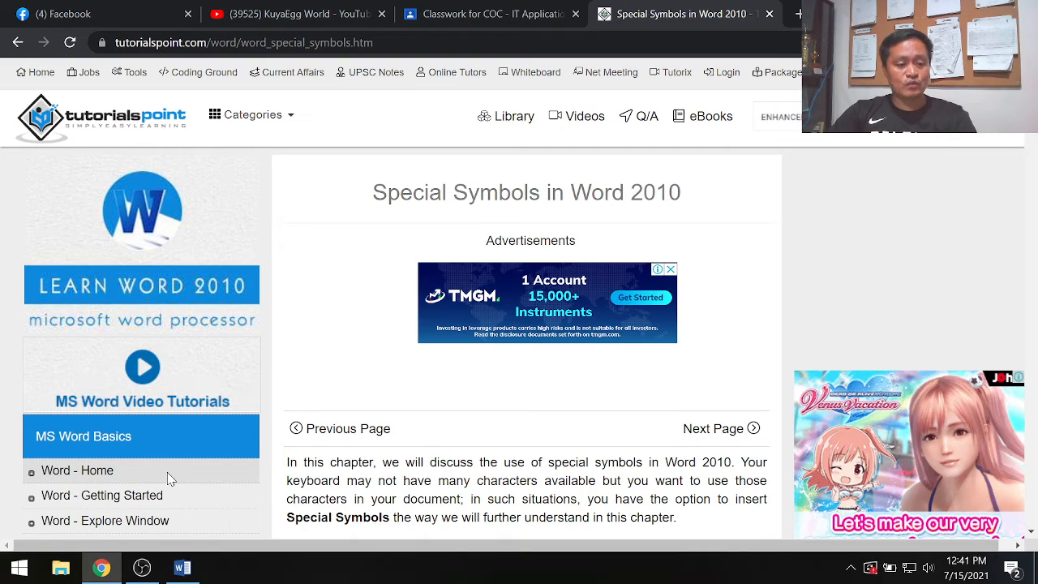
pyautogui.scroll(-4, 168, 479)
pyautogui.scroll(-2, 170, 481)
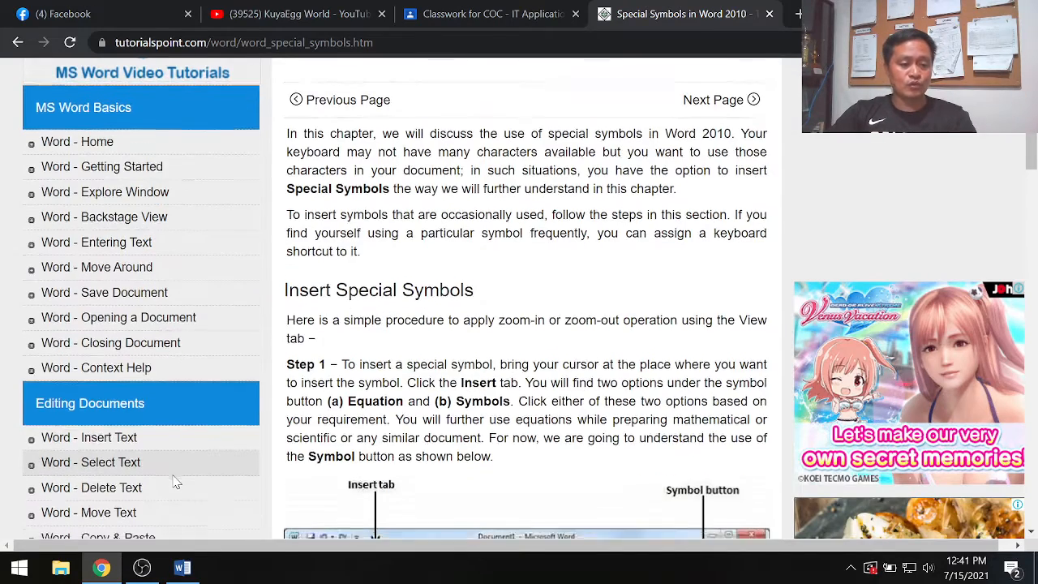
pyautogui.scroll(-2, 213, 422)
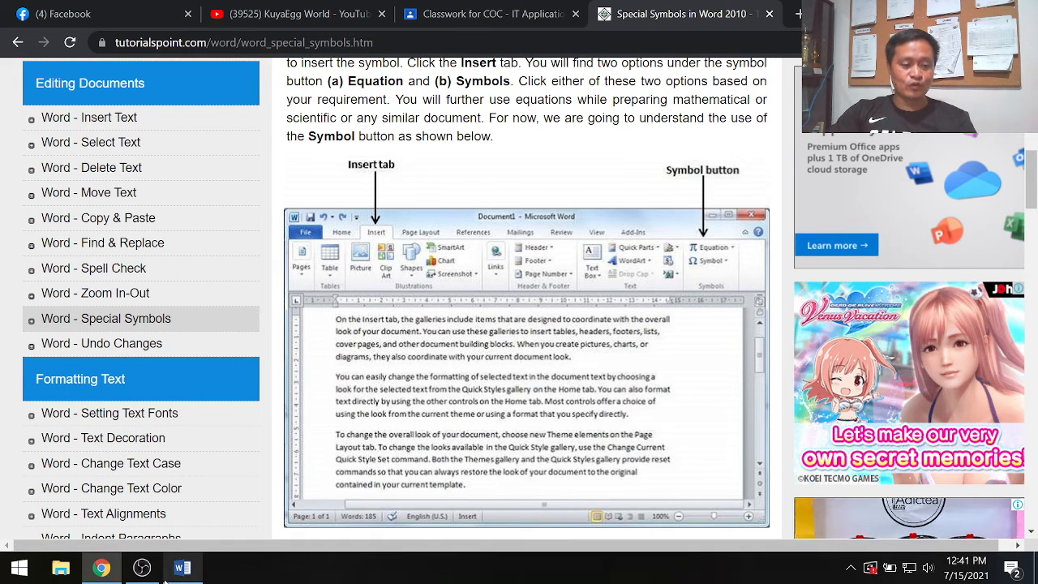
# - Switch back to Word, check the available symbols, and add two blank lines after the first paragraph
pyautogui.click(183, 568)
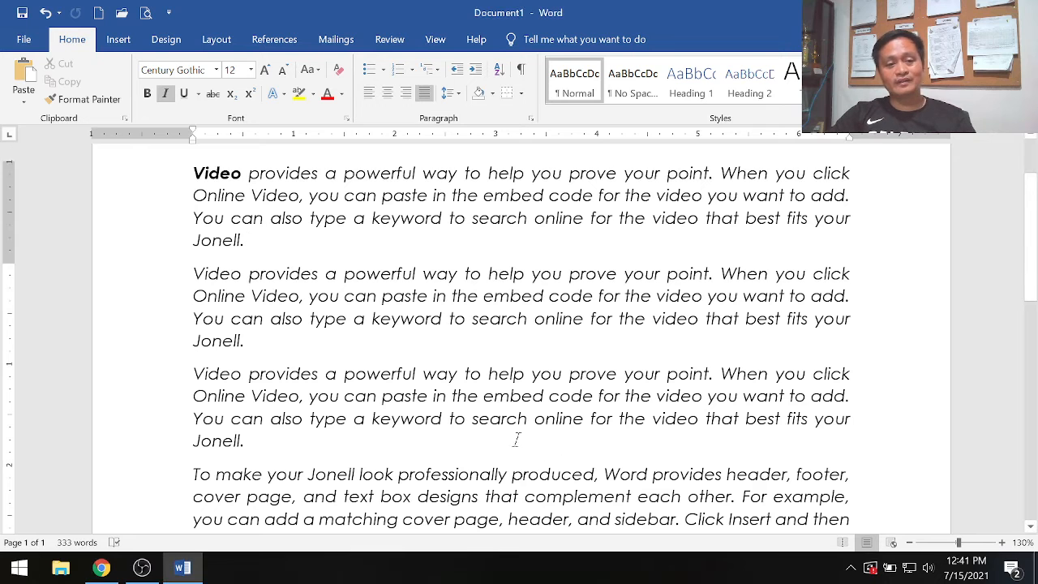
pyautogui.scroll(2, 514, 433)
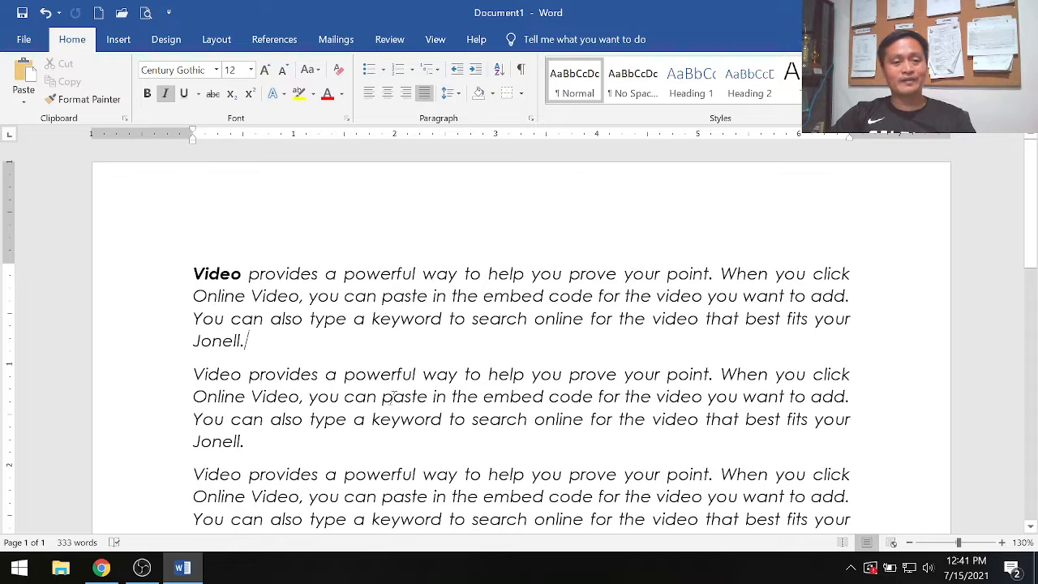
pyautogui.click(118, 40)
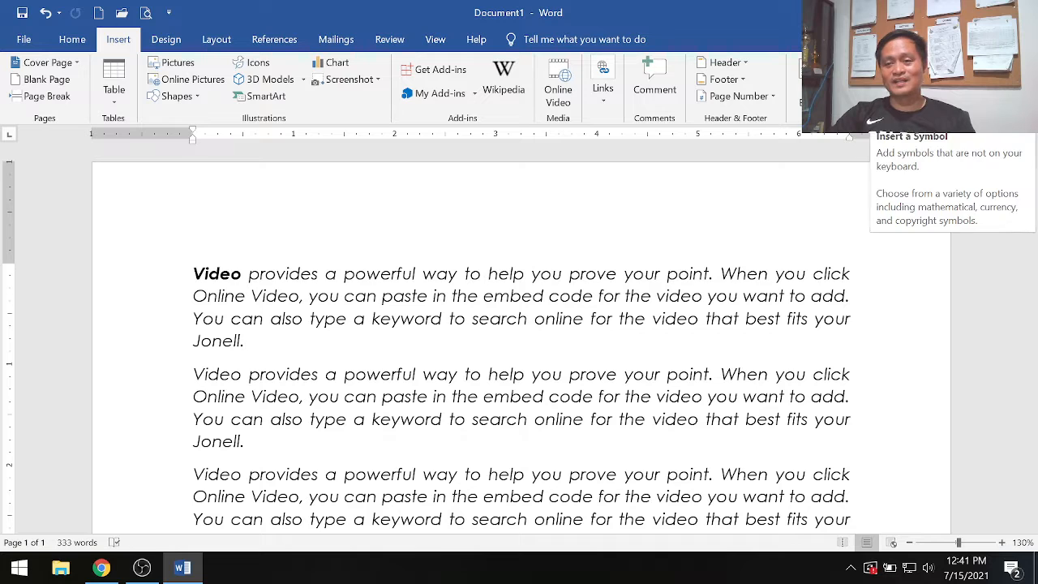
pyautogui.click(920, 80)
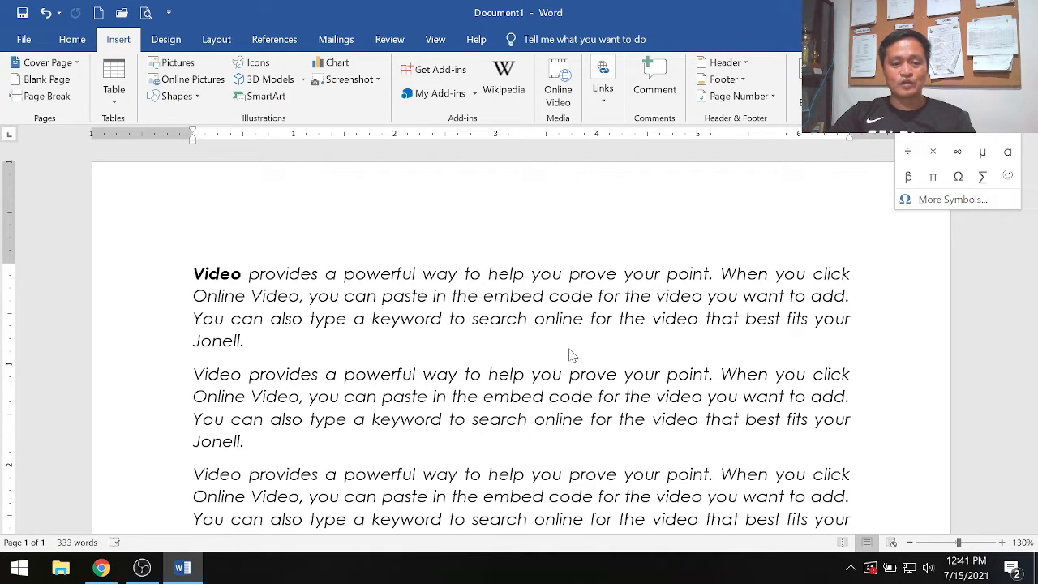
pyautogui.click(195, 277)
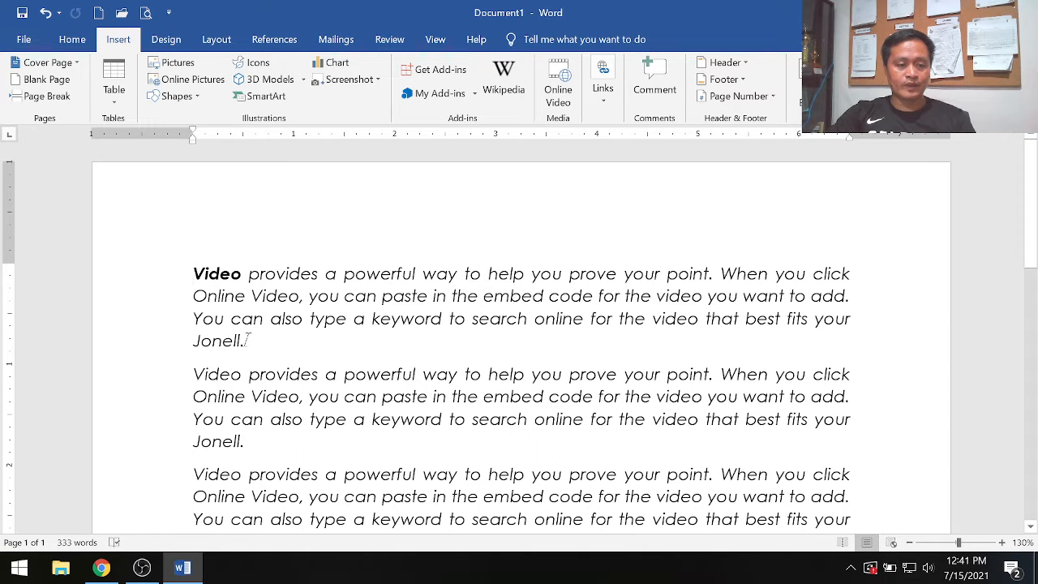
pyautogui.click(248, 340)
pyautogui.press('Return')
pyautogui.press('Return')
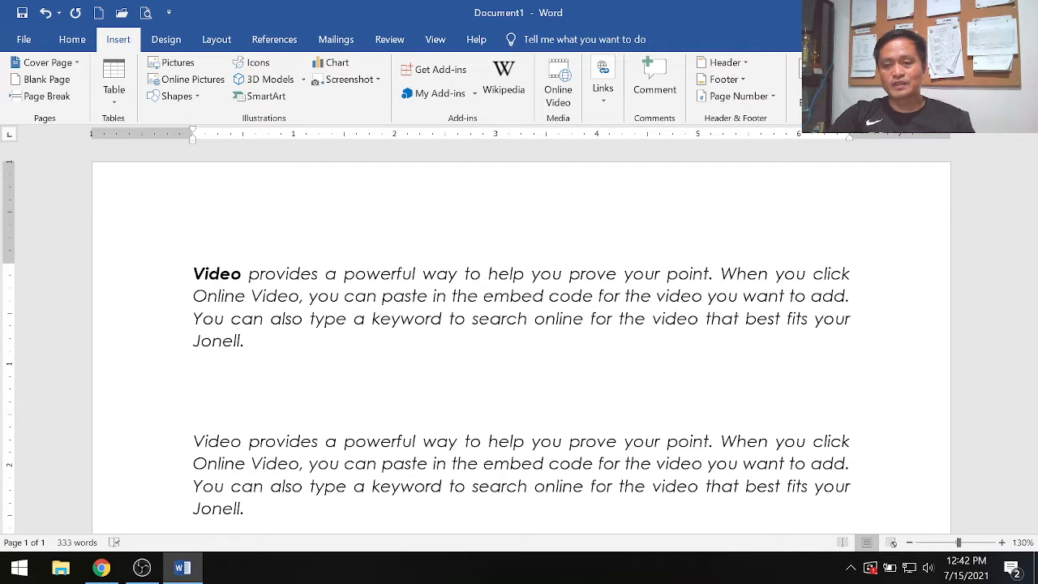
# - Insert the Care Of symbol (℅, character code 2105) on the blank line above the second paragraph
pyautogui.click(1007, 90)
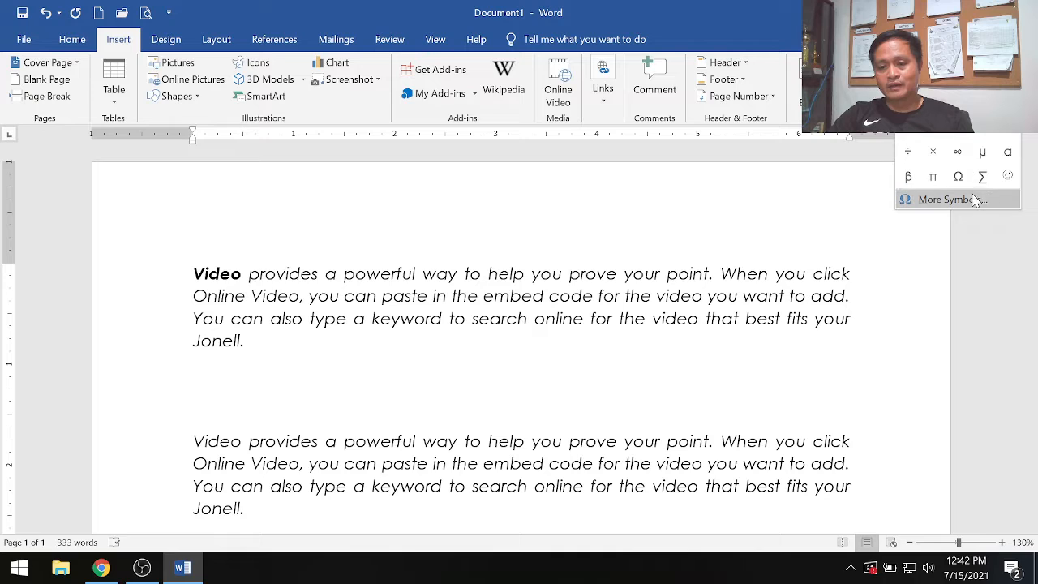
pyautogui.click(967, 199)
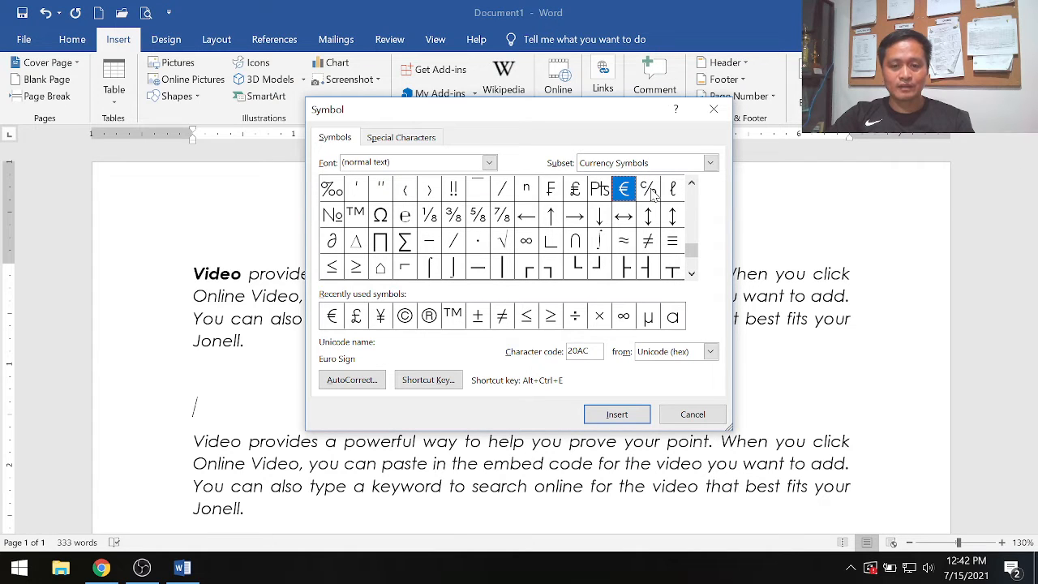
pyautogui.click(649, 189)
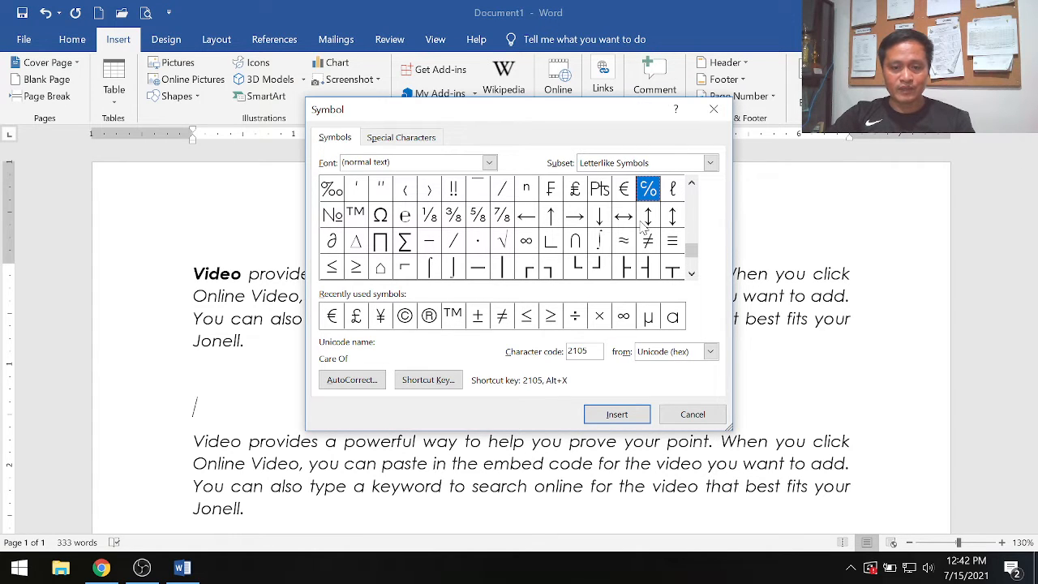
pyautogui.click(618, 414)
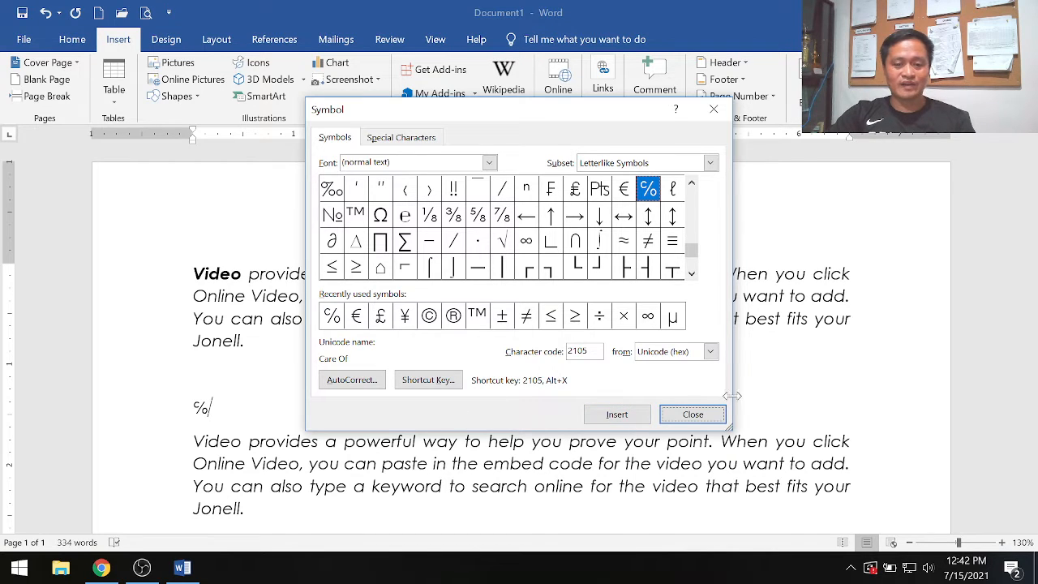
pyautogui.click(693, 415)
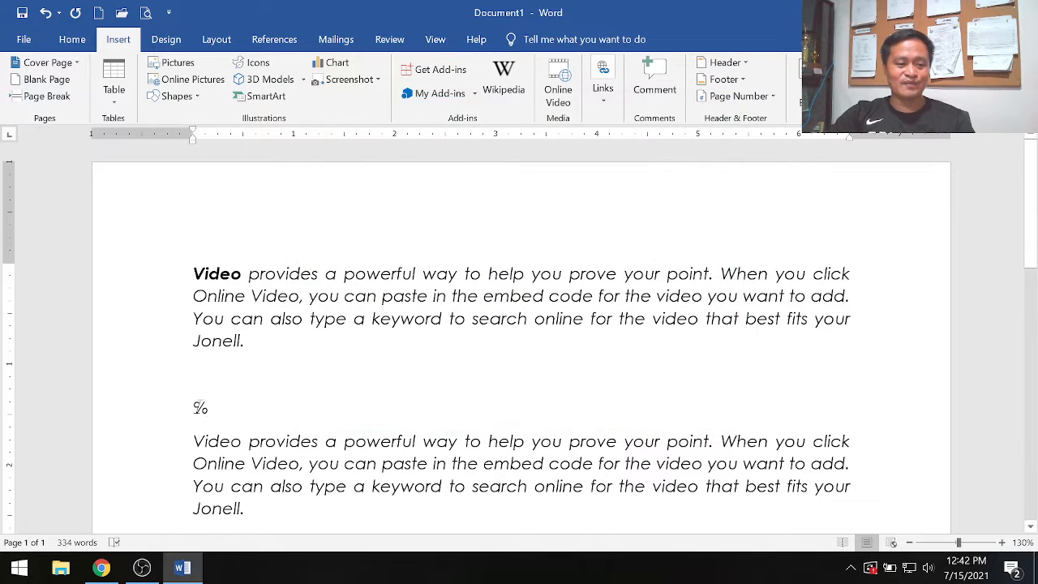
pyautogui.doubleClick(210, 405)
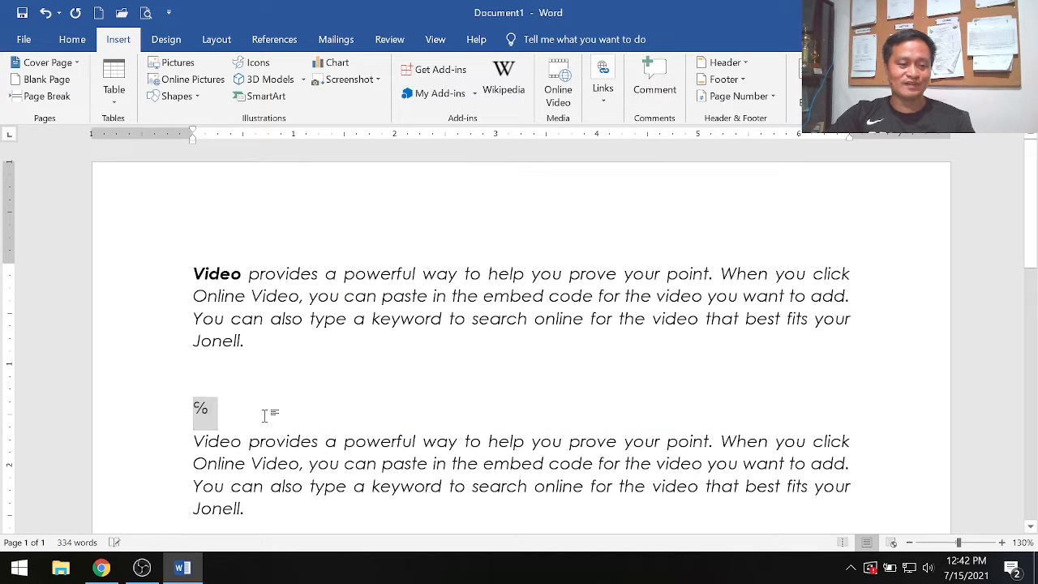
pyautogui.click(337, 411)
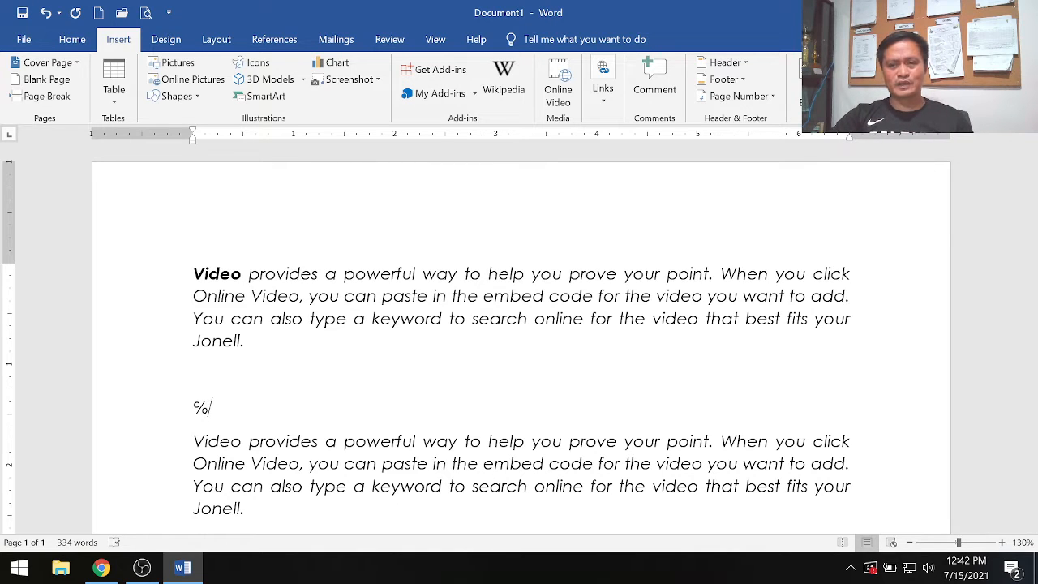
# - Insert the built-in Expansion of a Sum equation directly after the ℅ symbol
pyautogui.click(921, 79)
pyautogui.click(921, 80)
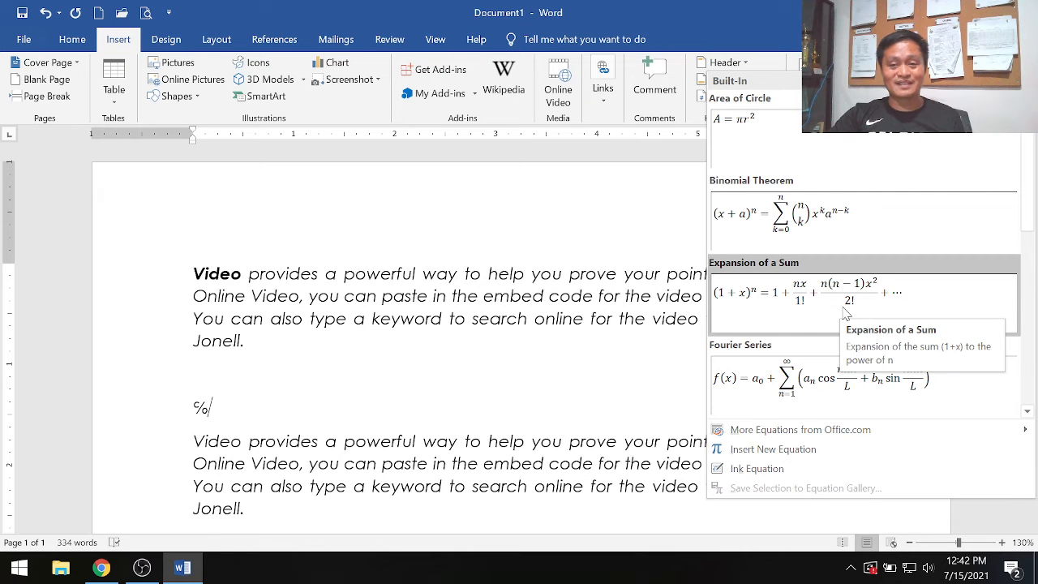
pyautogui.click(827, 299)
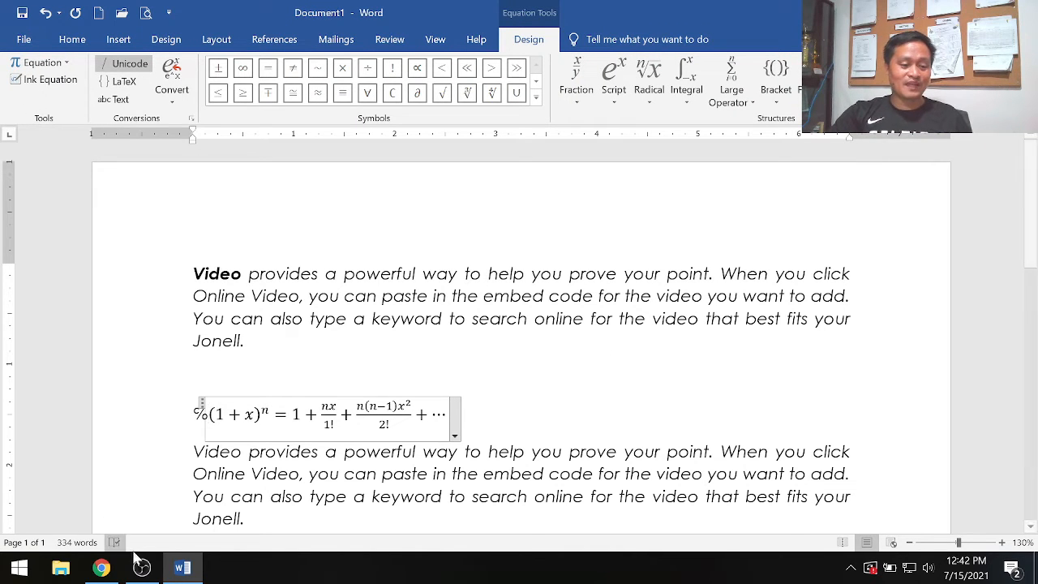
# - Switch to Chrome, open the Word - Undo Changes lesson and look through its undo and repeat instructions
pyautogui.click(101, 567)
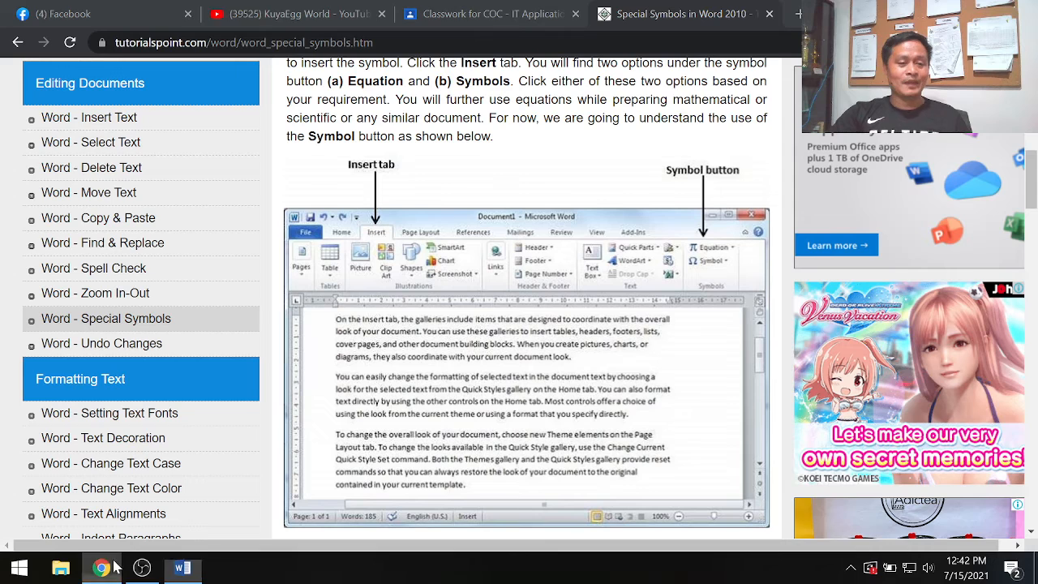
pyautogui.click(158, 345)
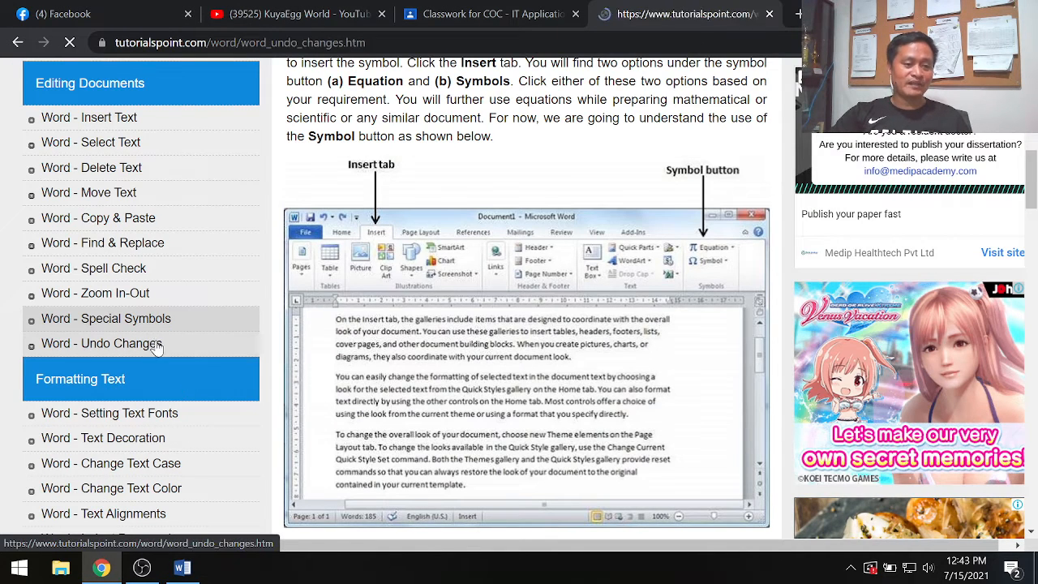
pyautogui.scroll(-8, 204, 453)
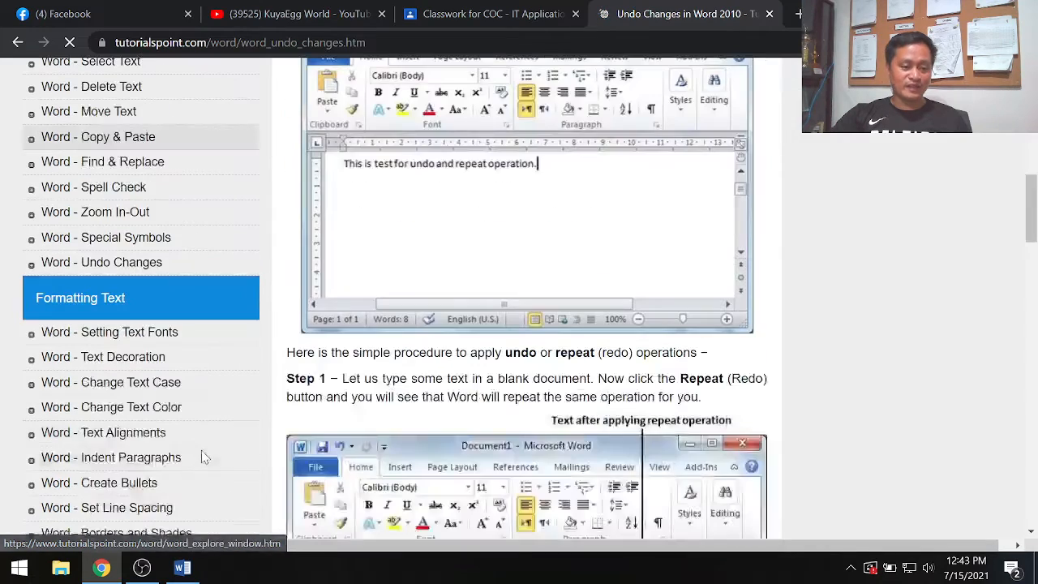
pyautogui.scroll(-3, 198, 468)
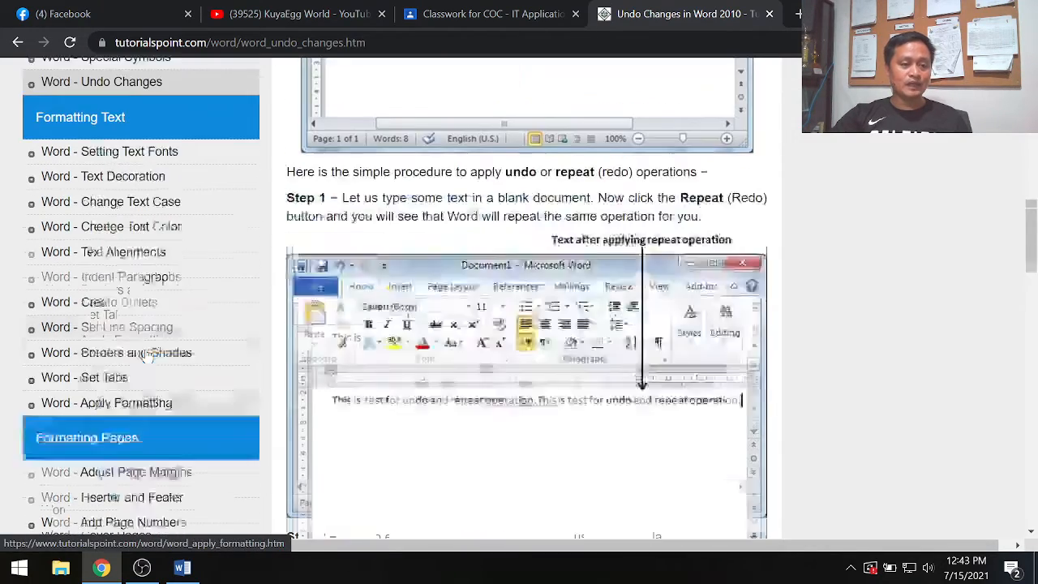
pyautogui.scroll(4, 170, 414)
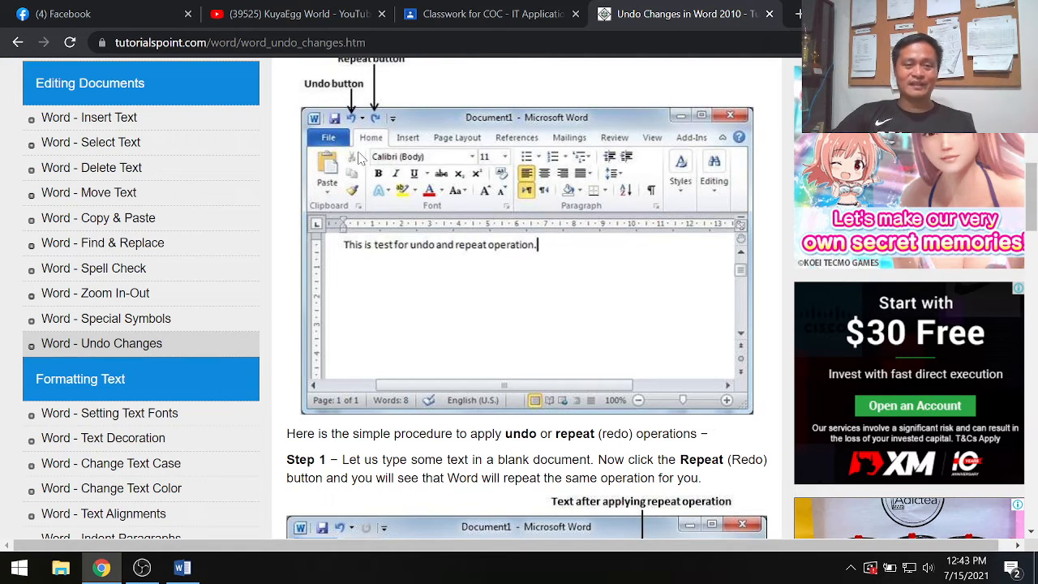
# - Return to Word and demonstrate undoing and redoing the equation insertion twice, ending with the equation restored
pyautogui.click(183, 570)
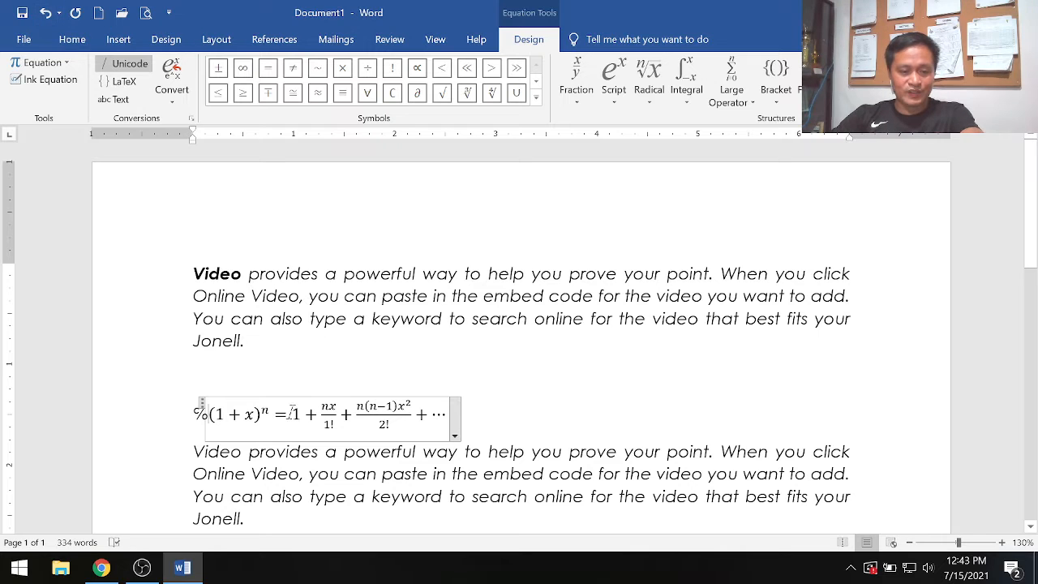
pyautogui.click(46, 16)
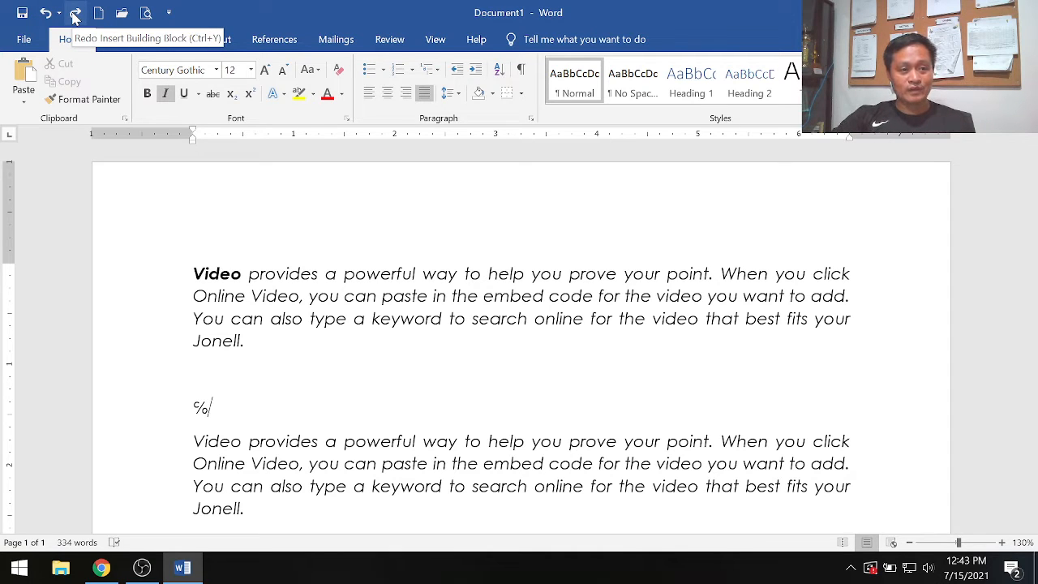
pyautogui.click(74, 16)
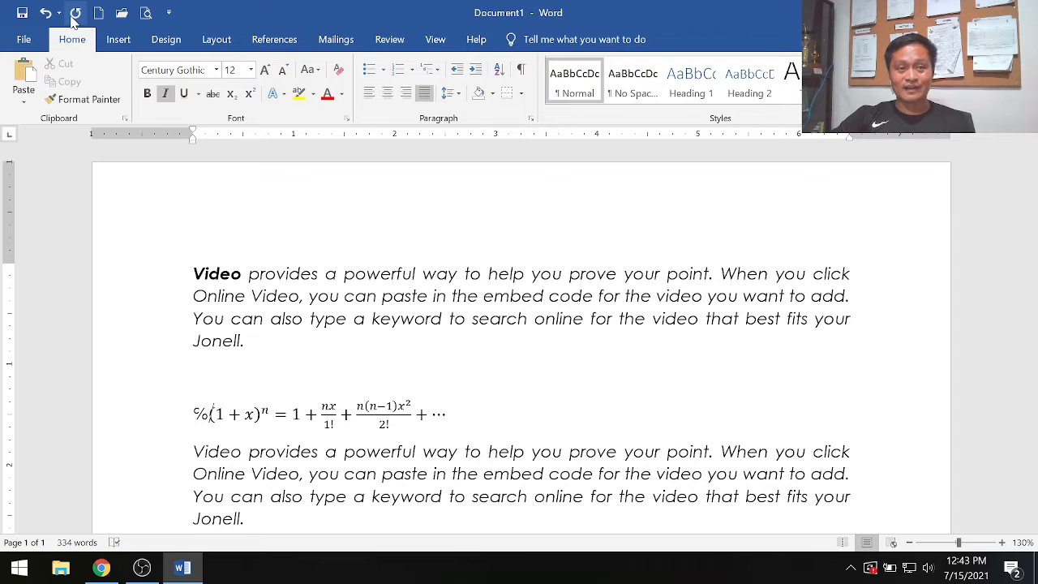
pyautogui.click(45, 14)
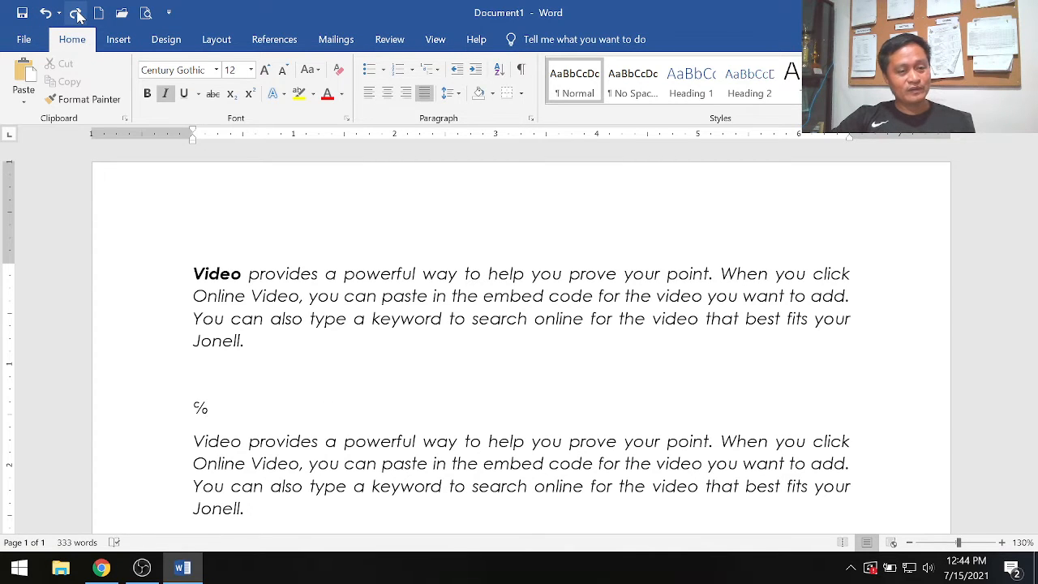
pyautogui.click(76, 13)
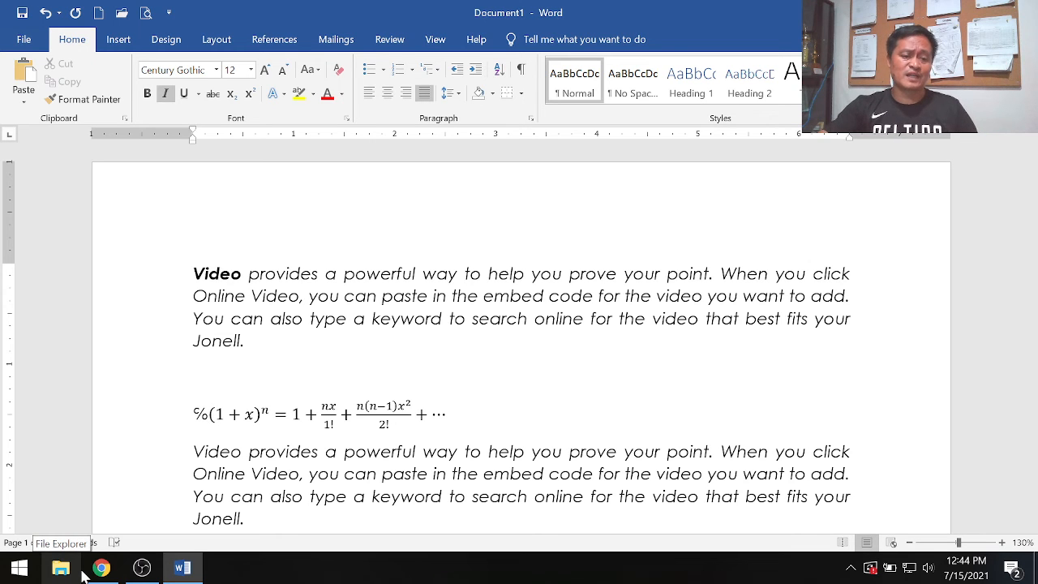
pyautogui.moveTo(100, 572)
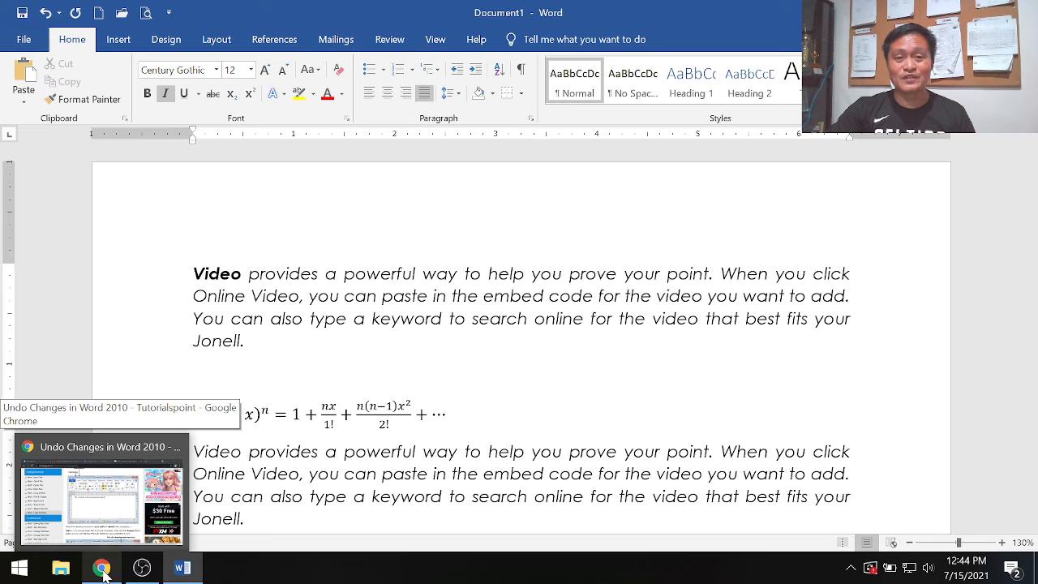
pyautogui.click(103, 573)
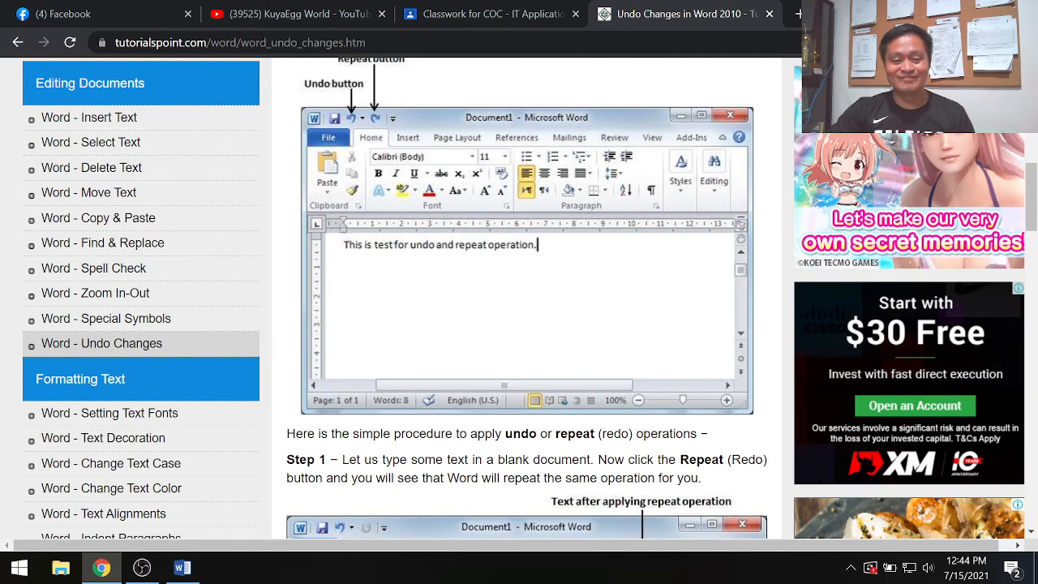
pyautogui.click(144, 570)
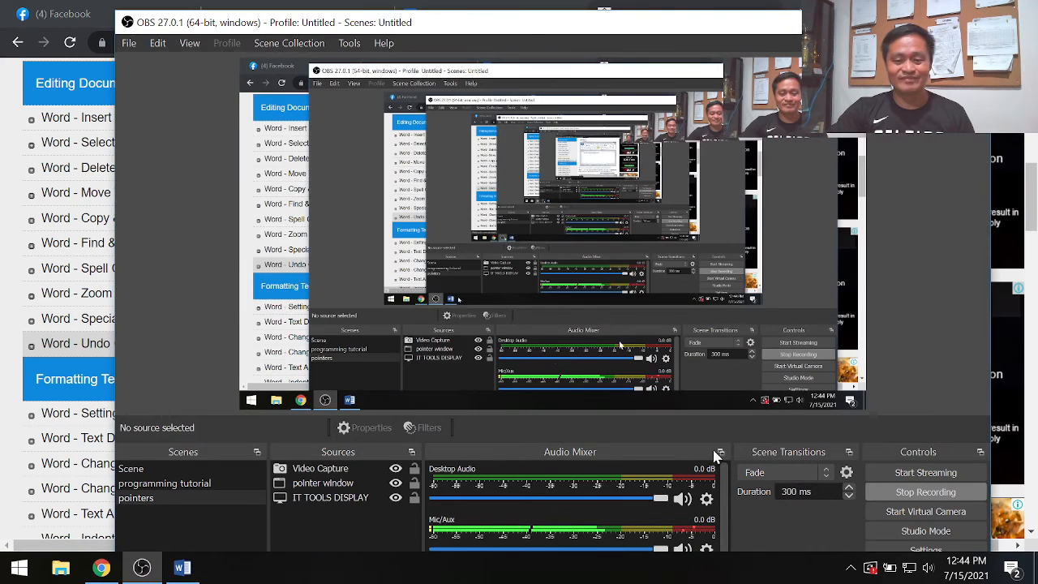